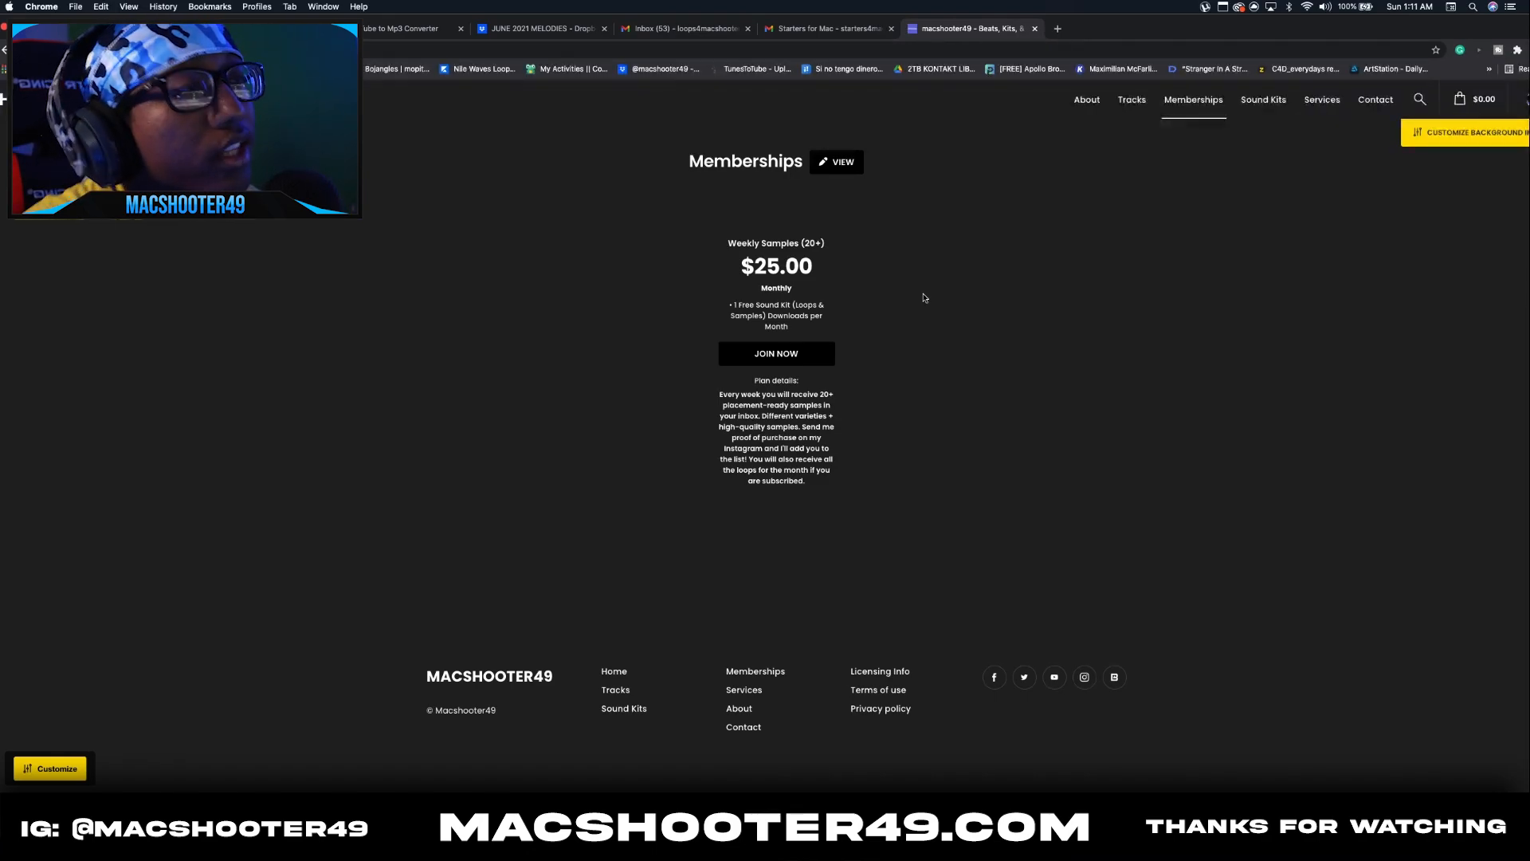
- Switch to FL Studio and audition the original starter sample on Track 11 while checking its channel settings
{"action": "left_click", "coordinate": [797, 837]}
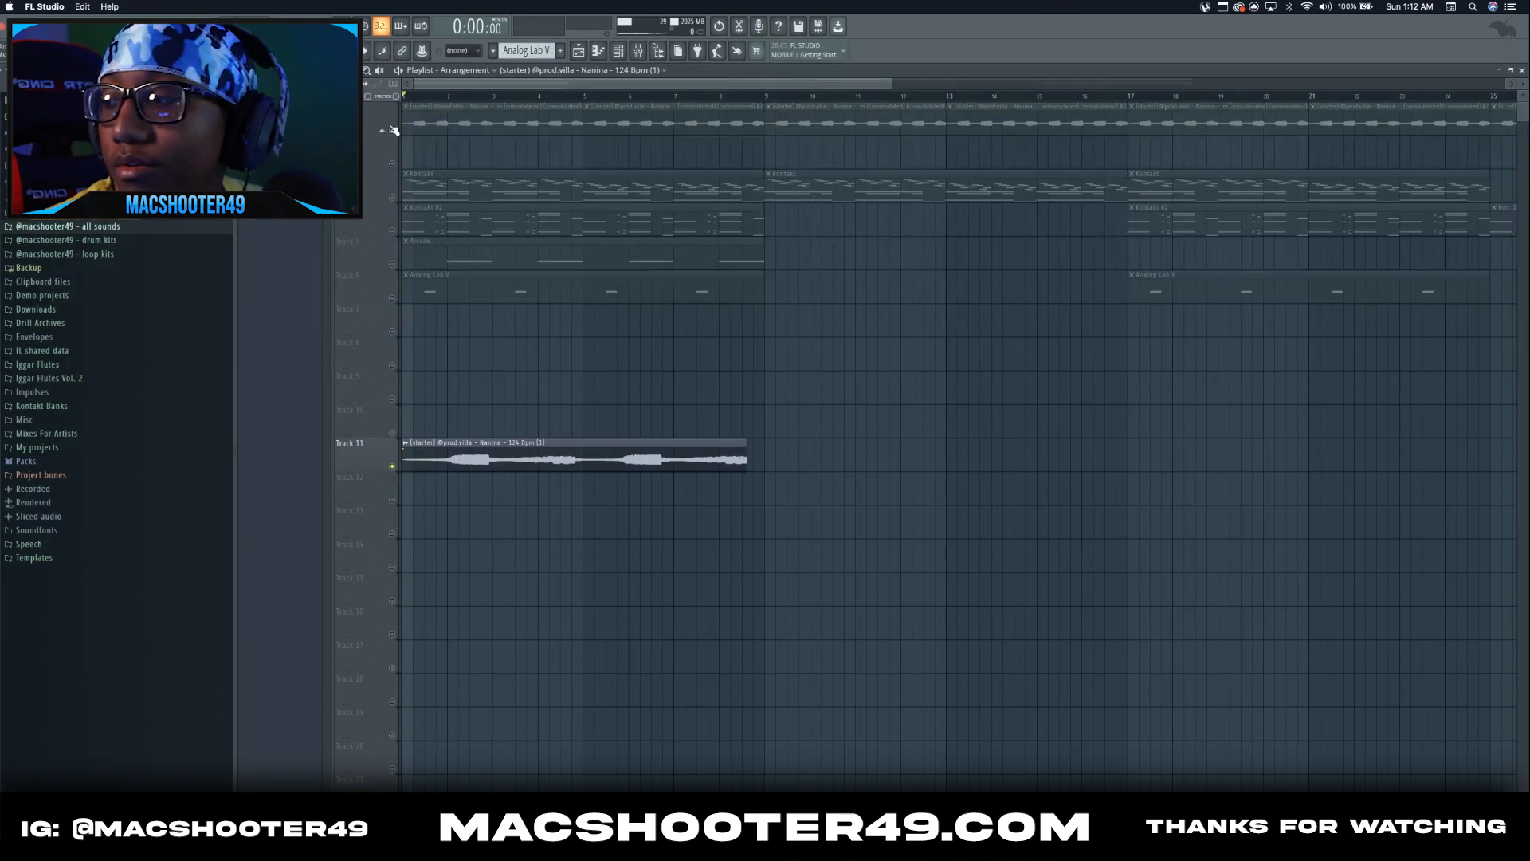
{"action": "double_click", "coordinate": [415, 459]}
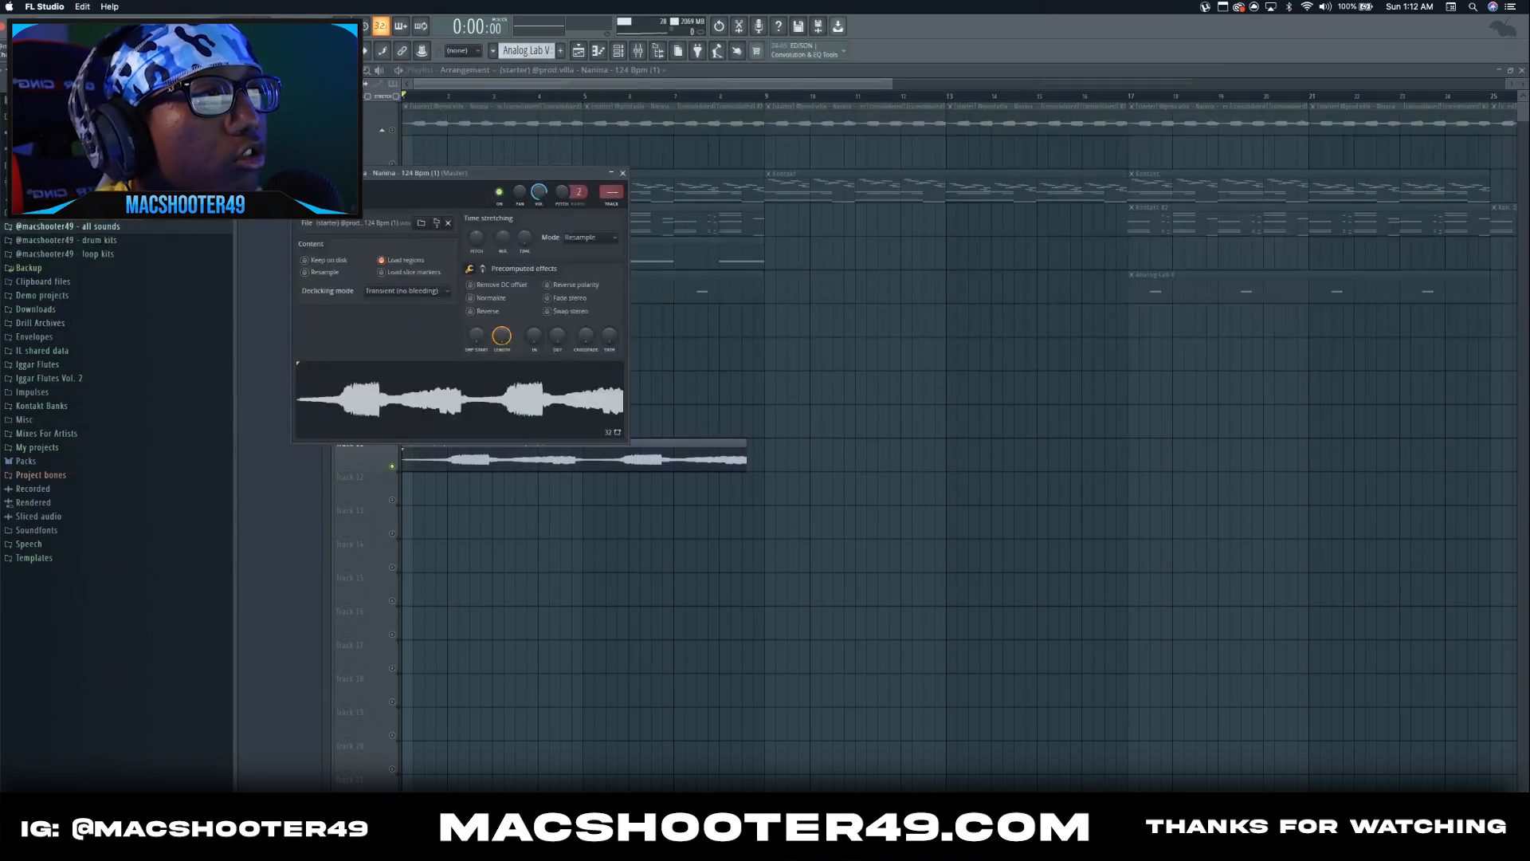
{"action": "key", "text": "Escape"}
{"action": "key", "text": "space"}
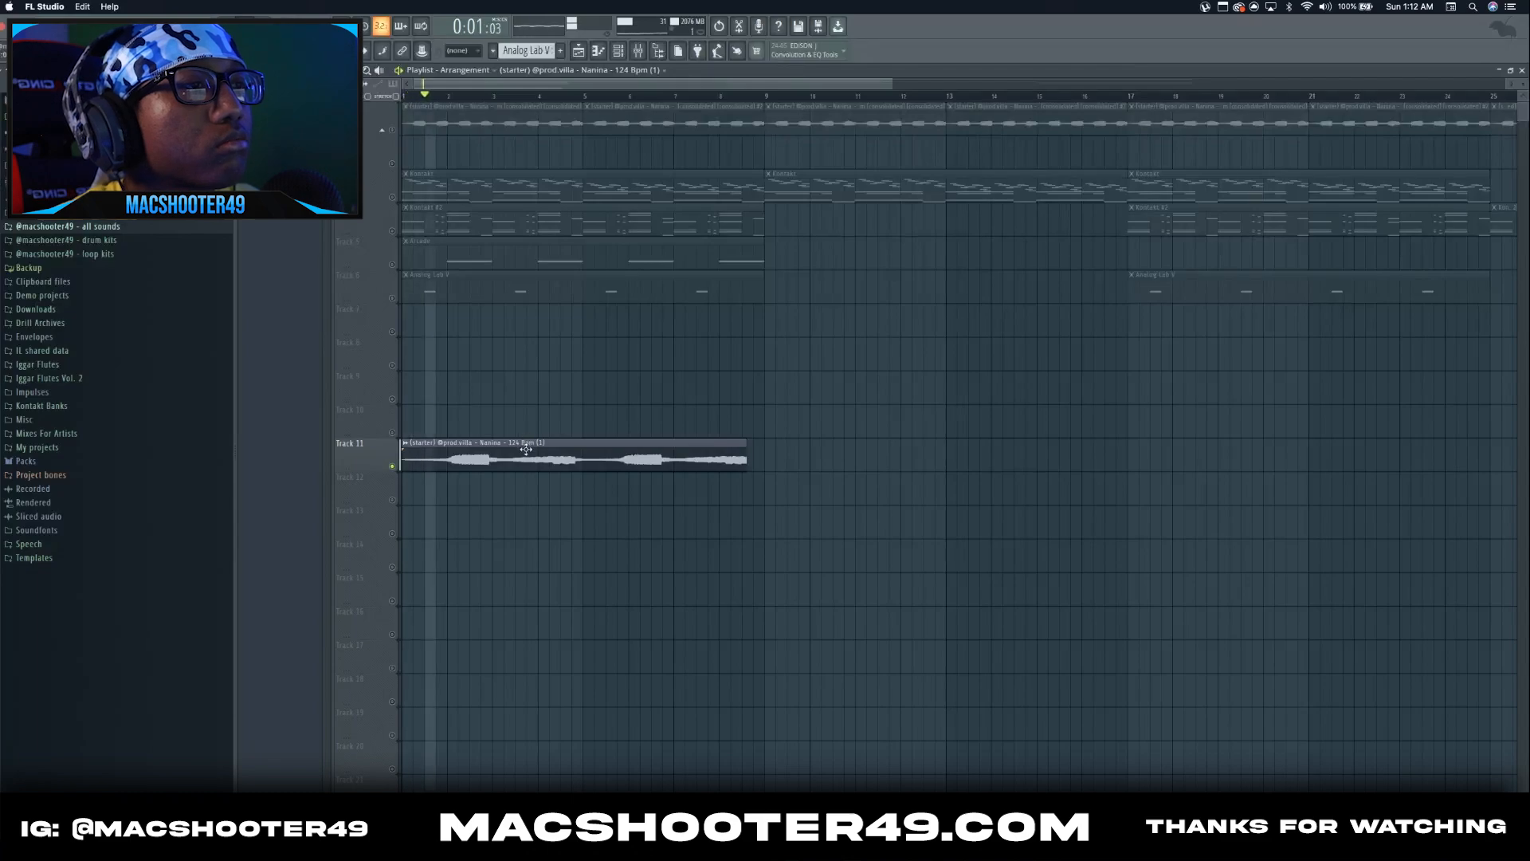
{"action": "double_click", "coordinate": [526, 449]}
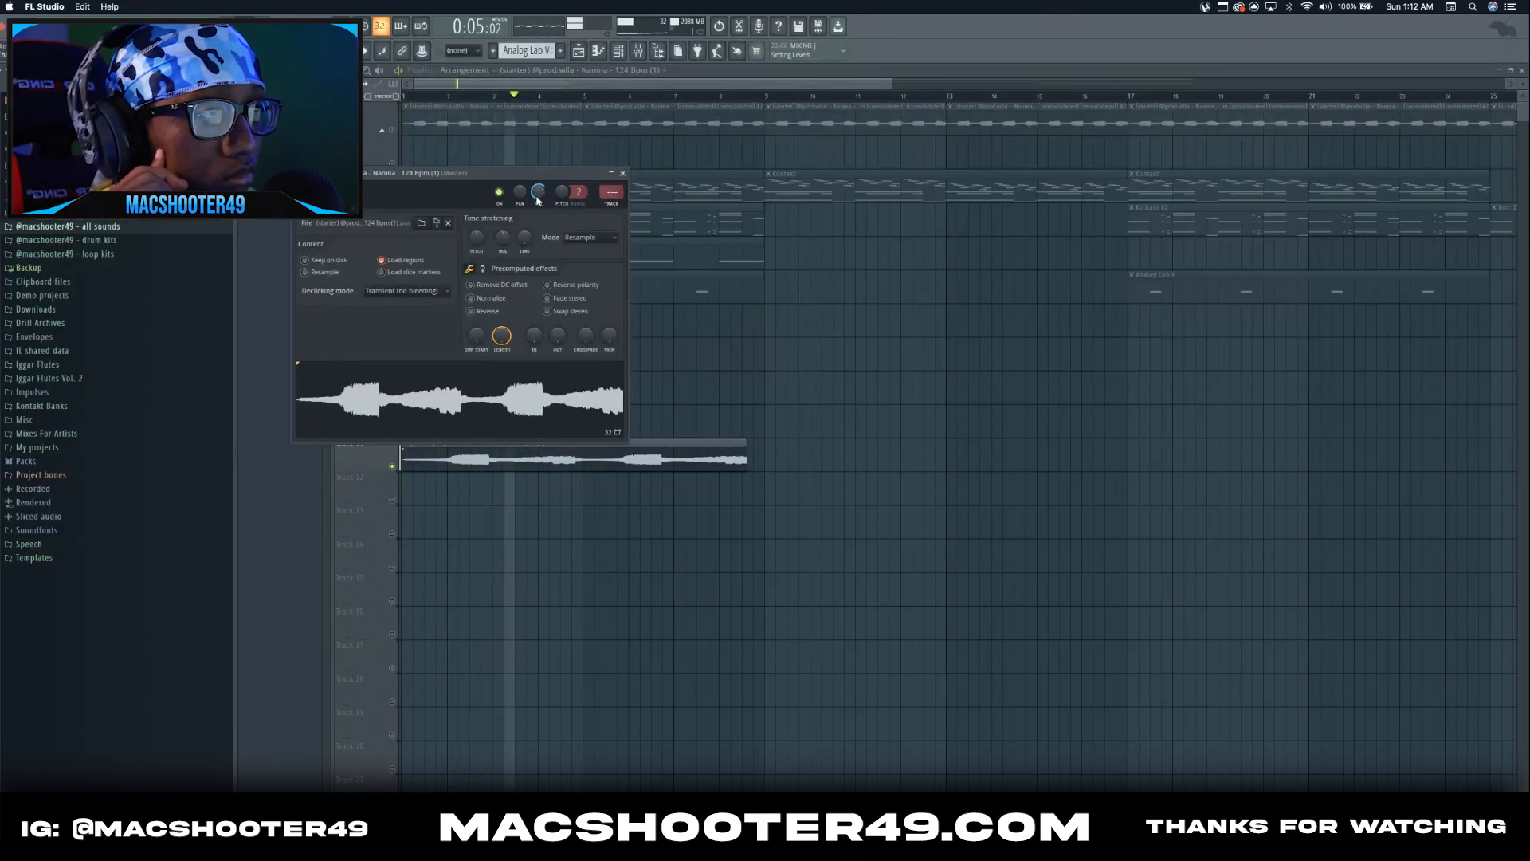
{"action": "left_click", "coordinate": [622, 173]}
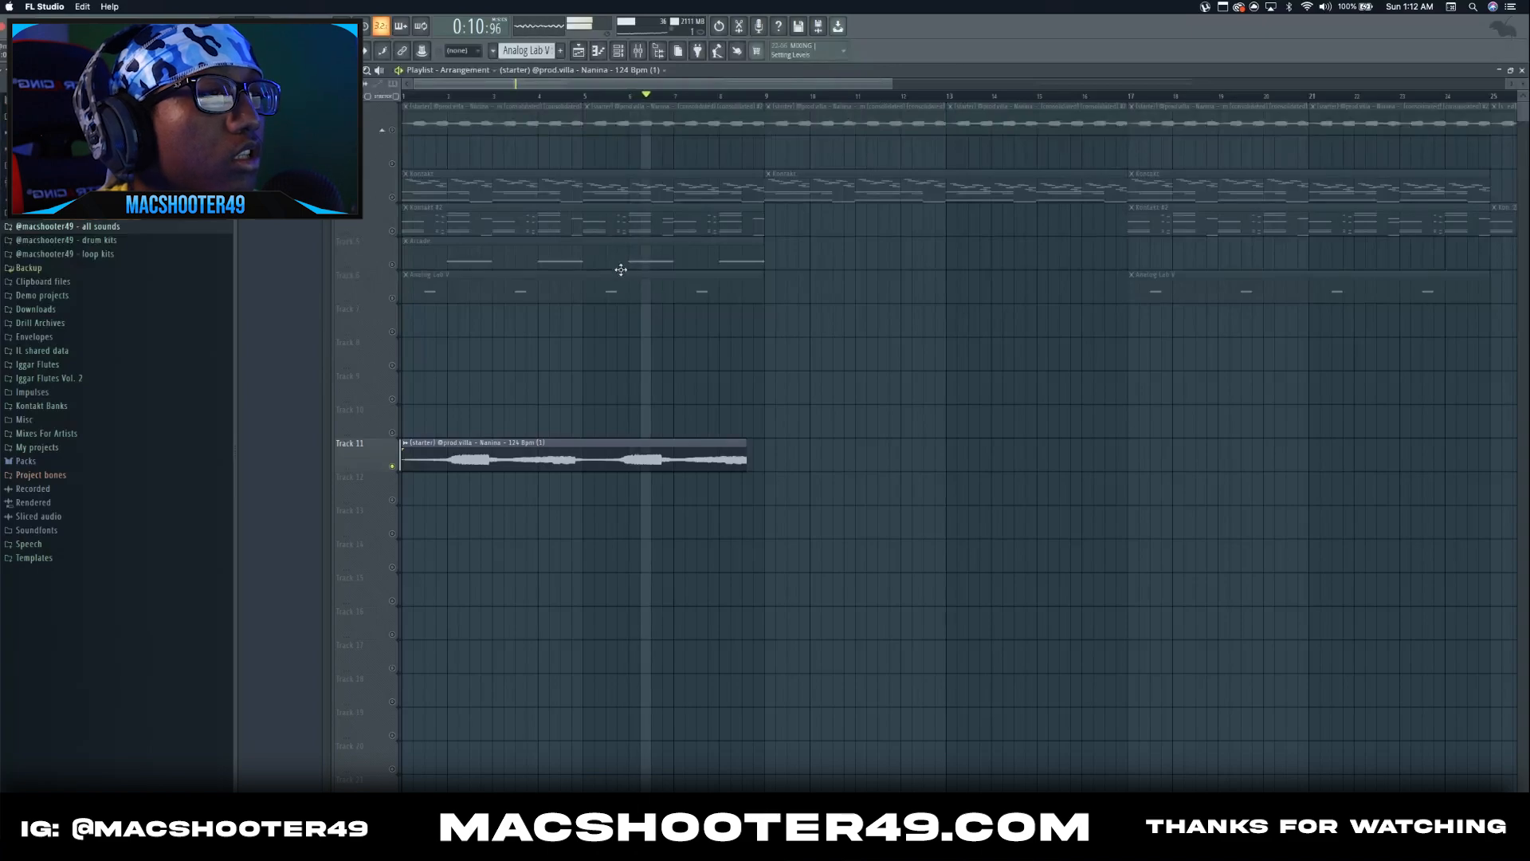
{"action": "key", "text": "space"}
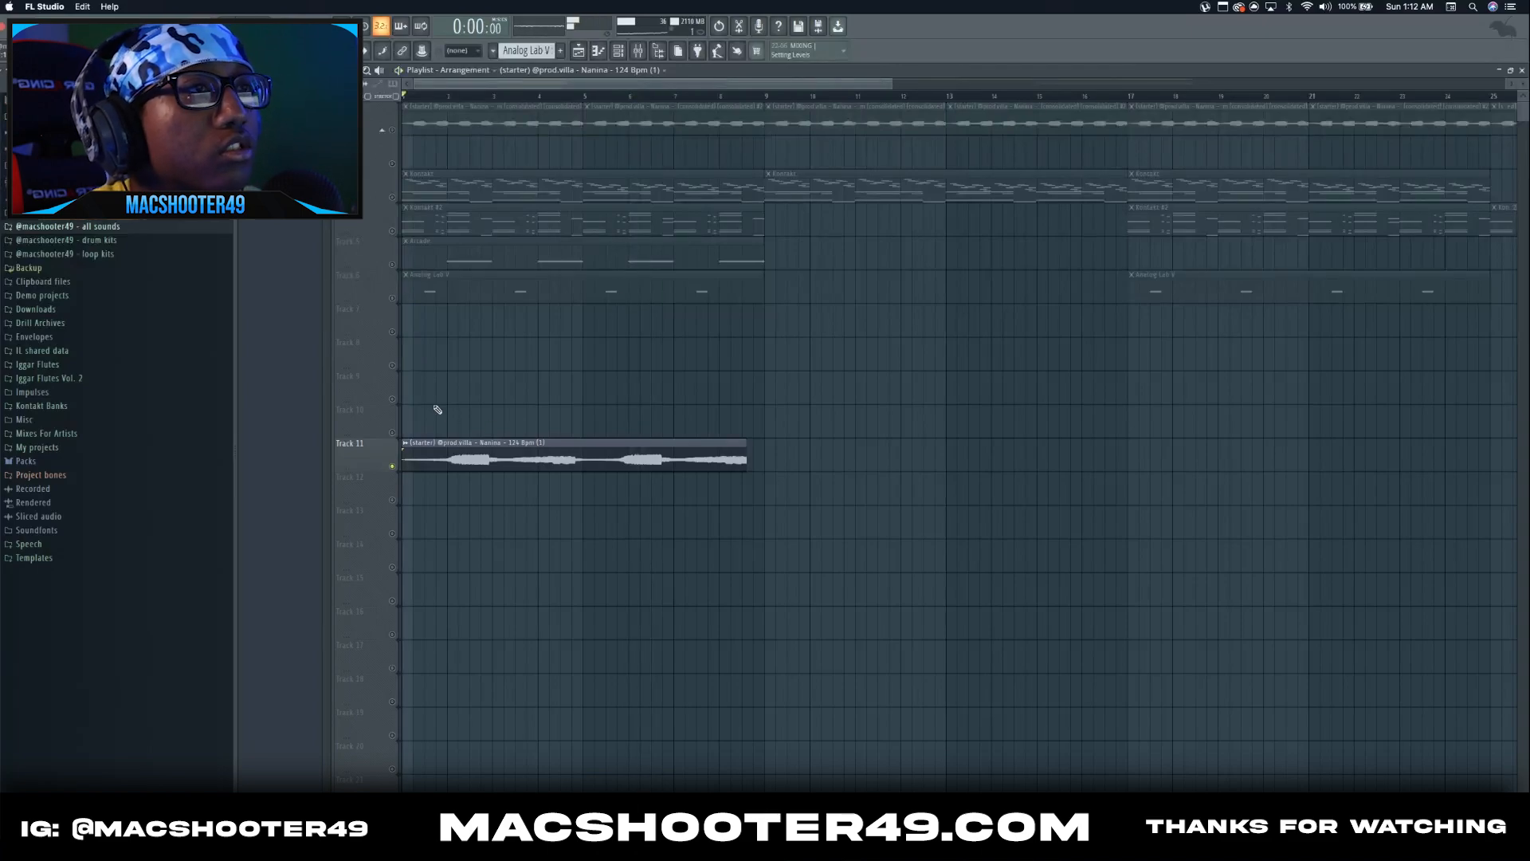
{"action": "right_click", "coordinate": [467, 457]}
{"action": "left_click", "coordinate": [398, 129]}
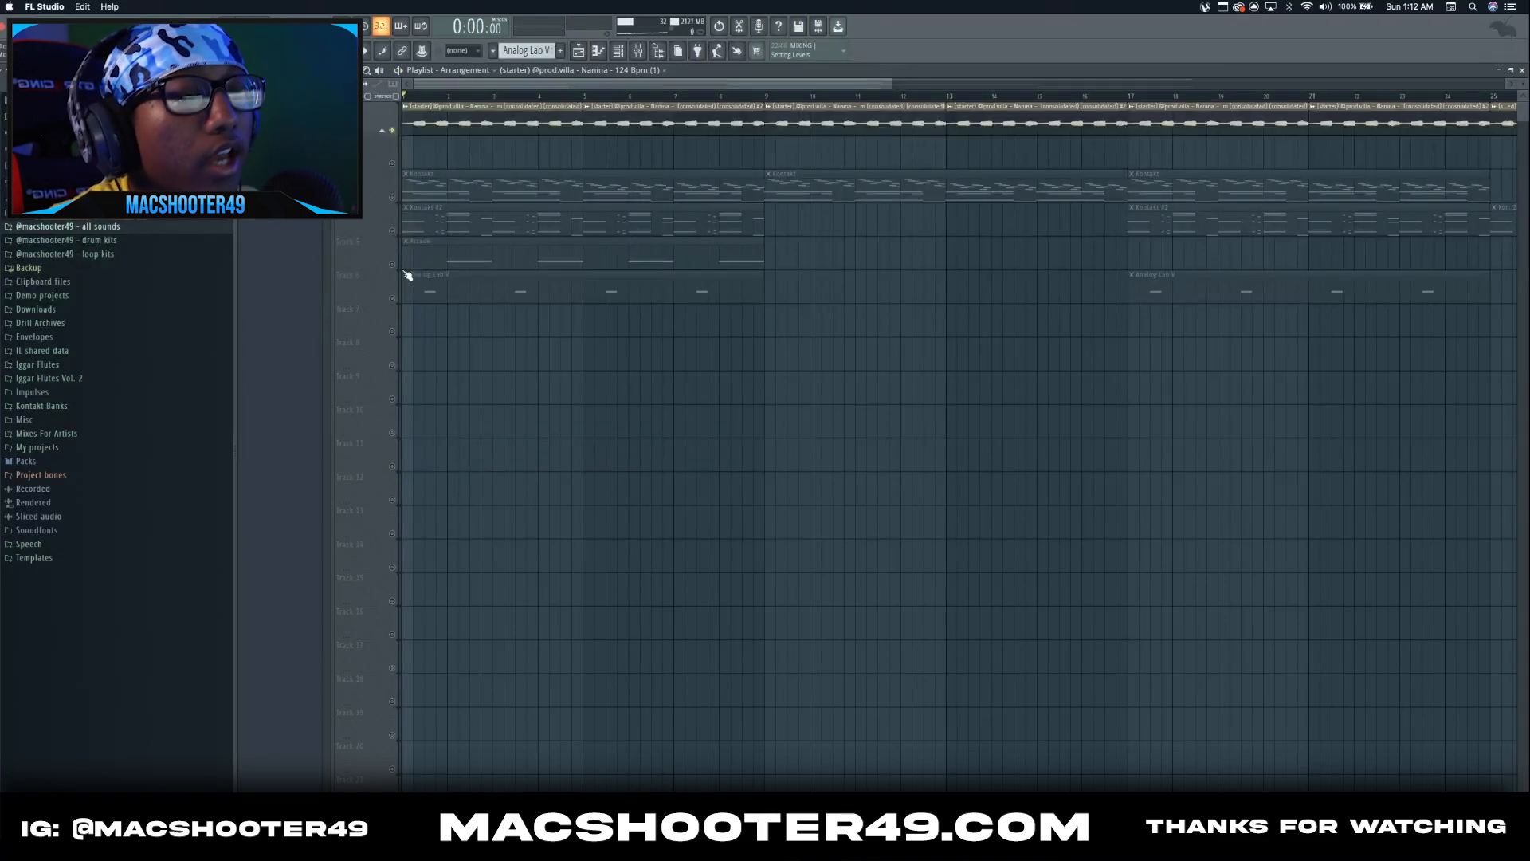
{"action": "key", "text": "super+z"}
{"action": "scroll", "coordinate": [399, 430], "scroll_direction": "up", "scroll_amount": 2}
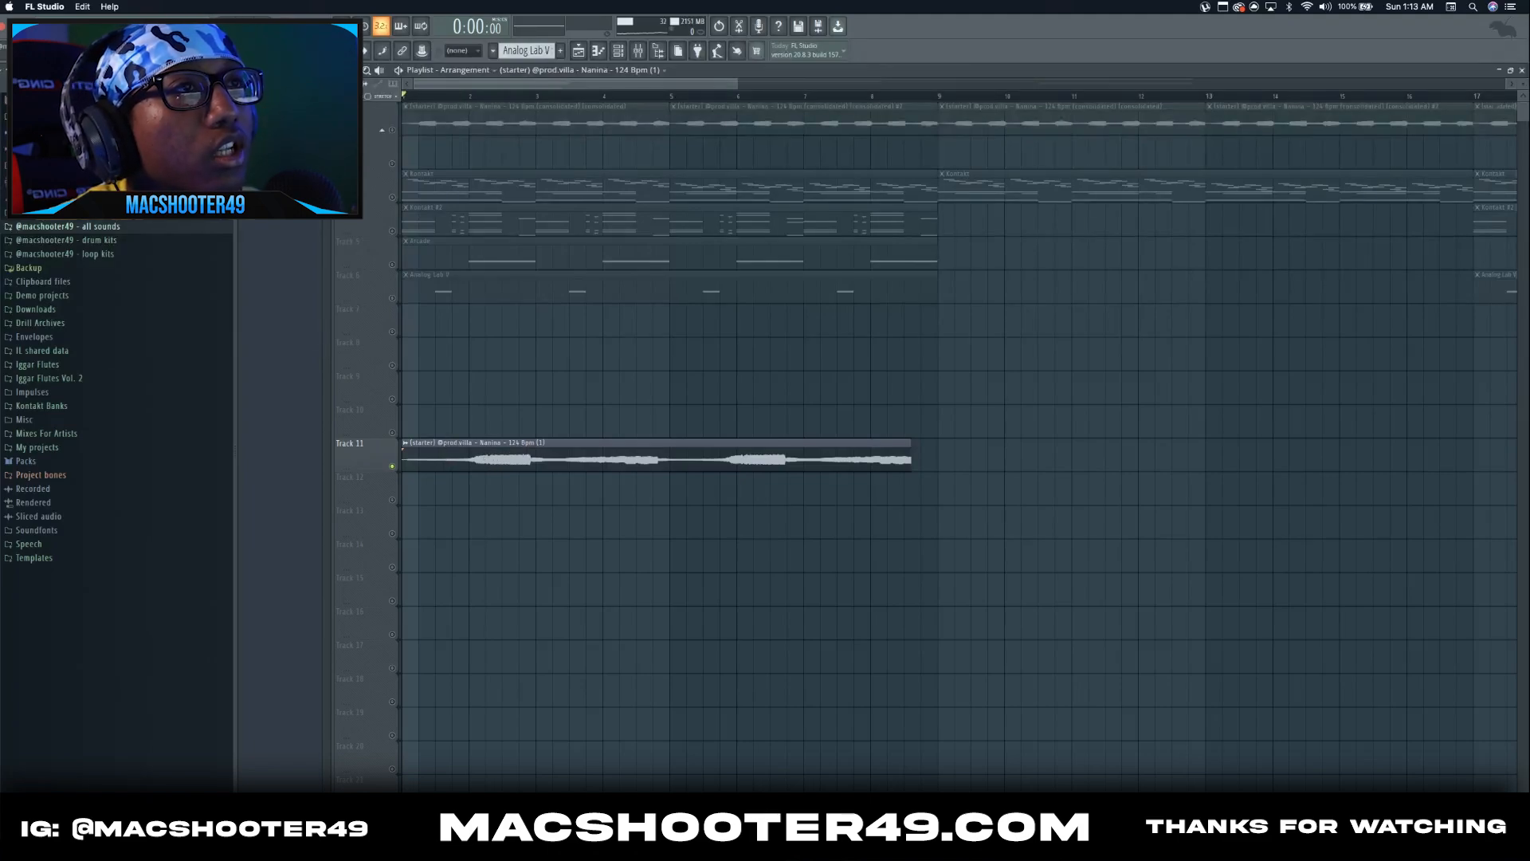
- Delete the original starter clip from Track 11, then solo and audition the chopped sample clips on the uppermost playlist track
{"action": "right_click", "coordinate": [502, 469]}
{"action": "left_click", "coordinate": [396, 129]}
{"action": "key", "text": "space"}
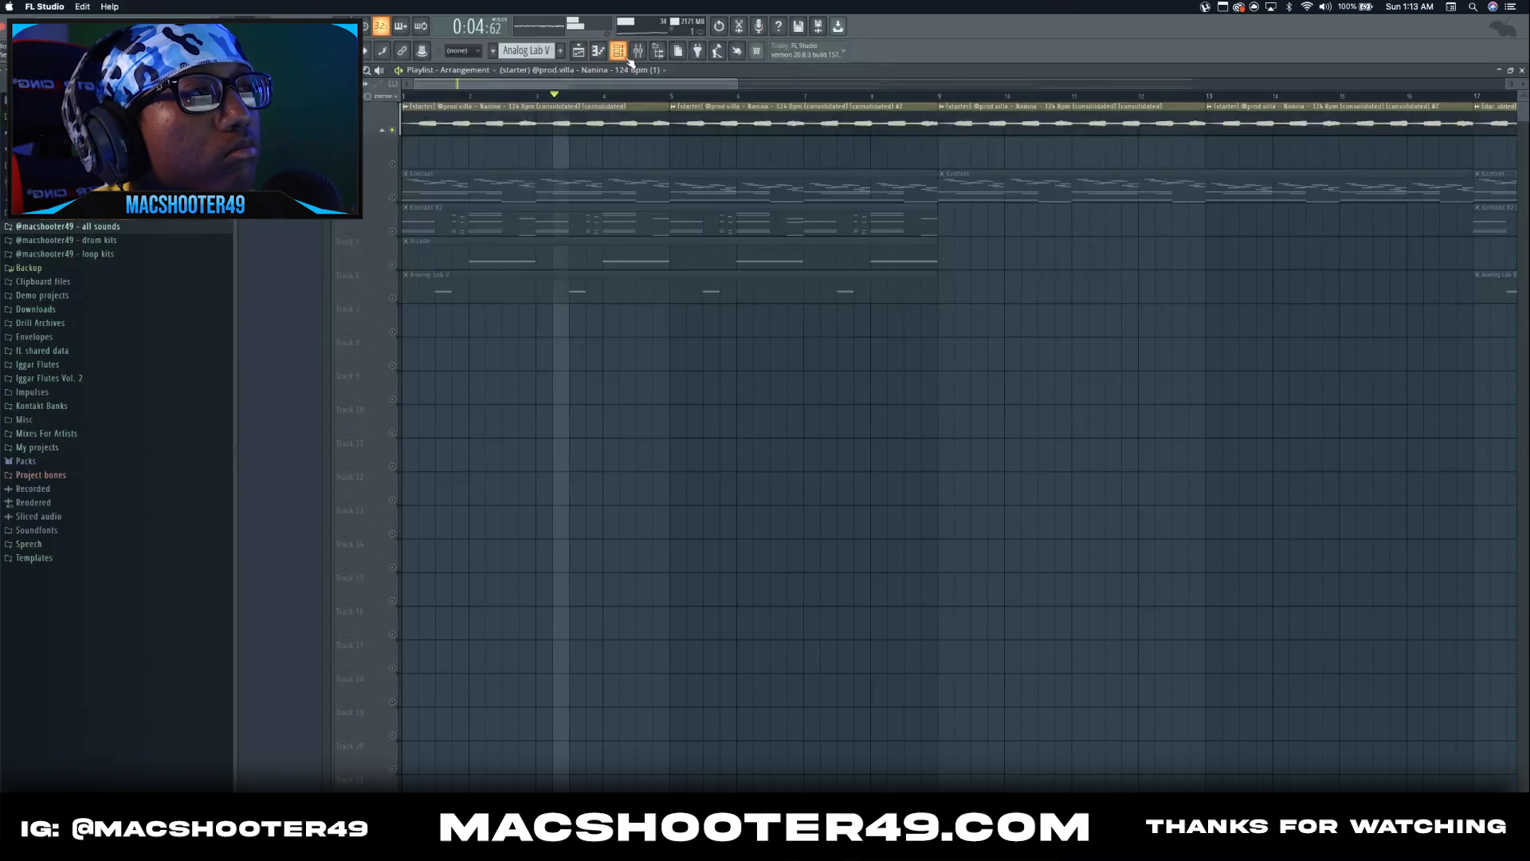
{"action": "scroll", "coordinate": [665, 137], "scroll_direction": "down", "scroll_amount": 2}
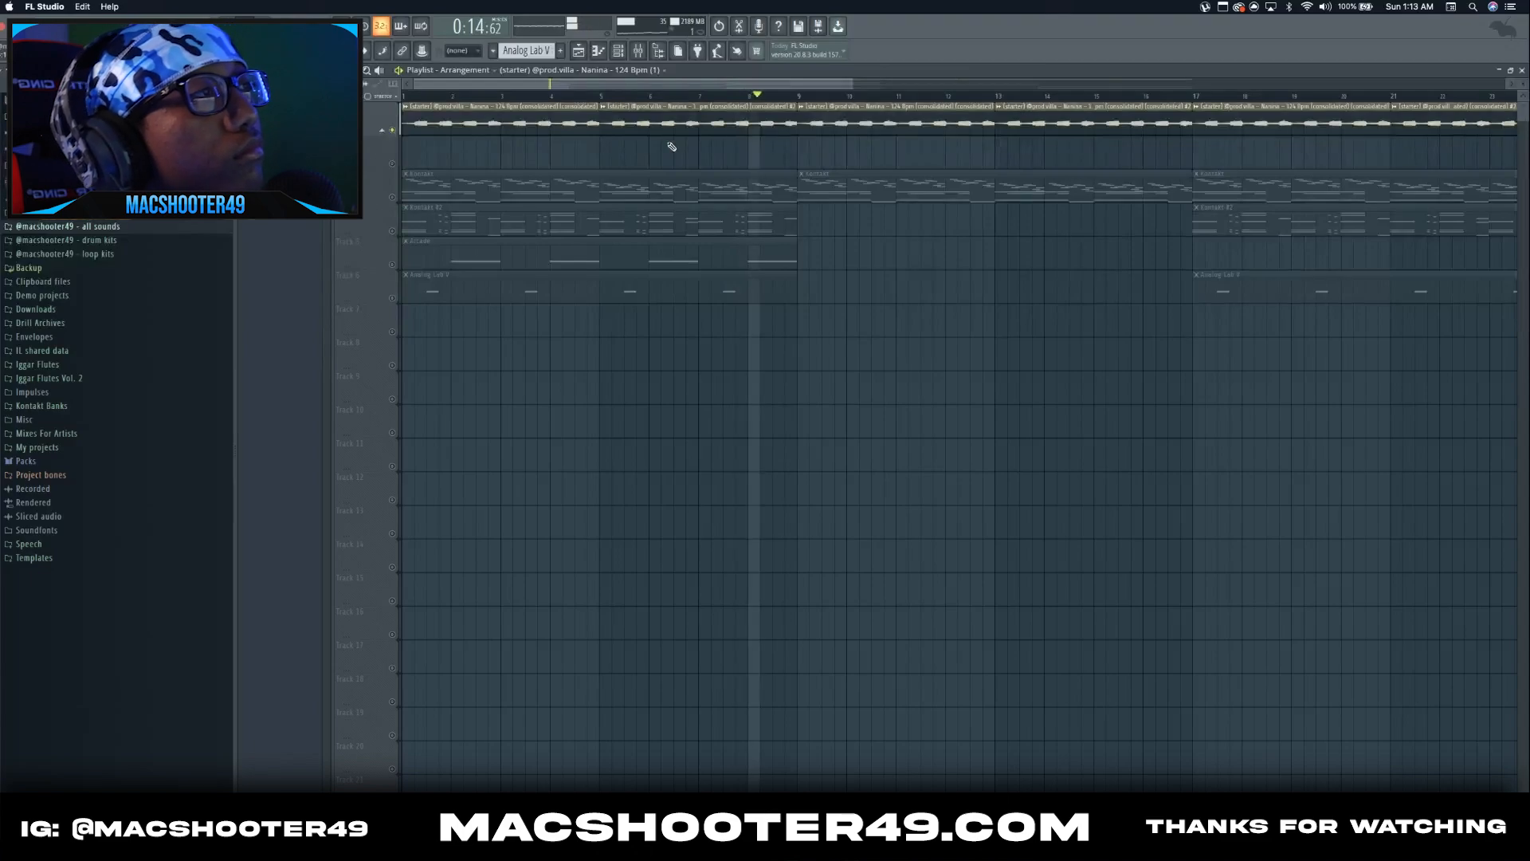
{"action": "key", "text": "space"}
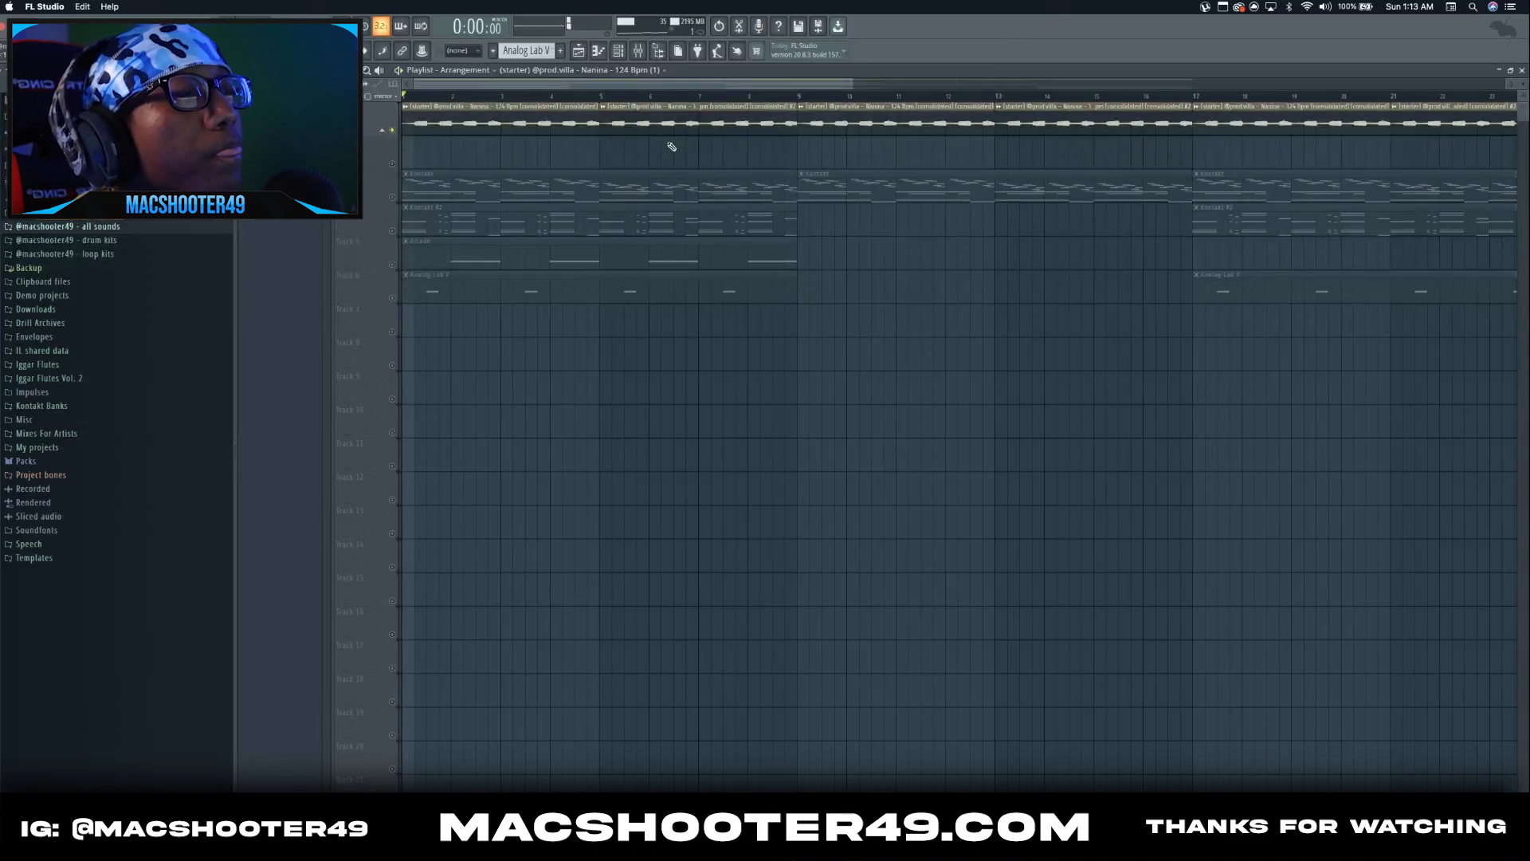
- Examine the RC-20 Retro Color settings on the Master mixer track, including its noise types and output width
{"action": "left_click", "coordinate": [642, 54]}
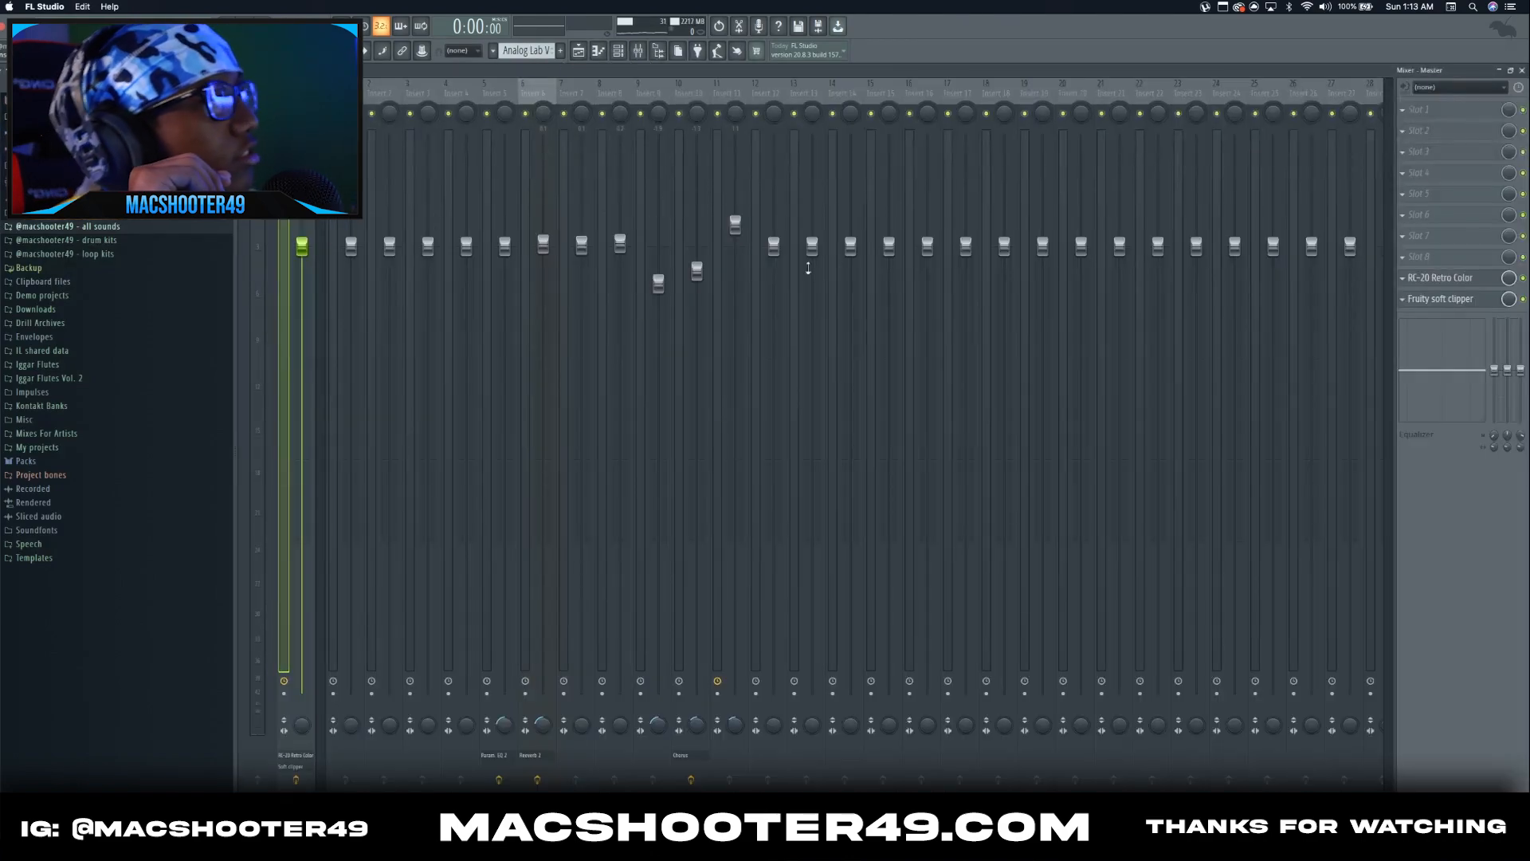
{"action": "left_click", "coordinate": [1449, 277]}
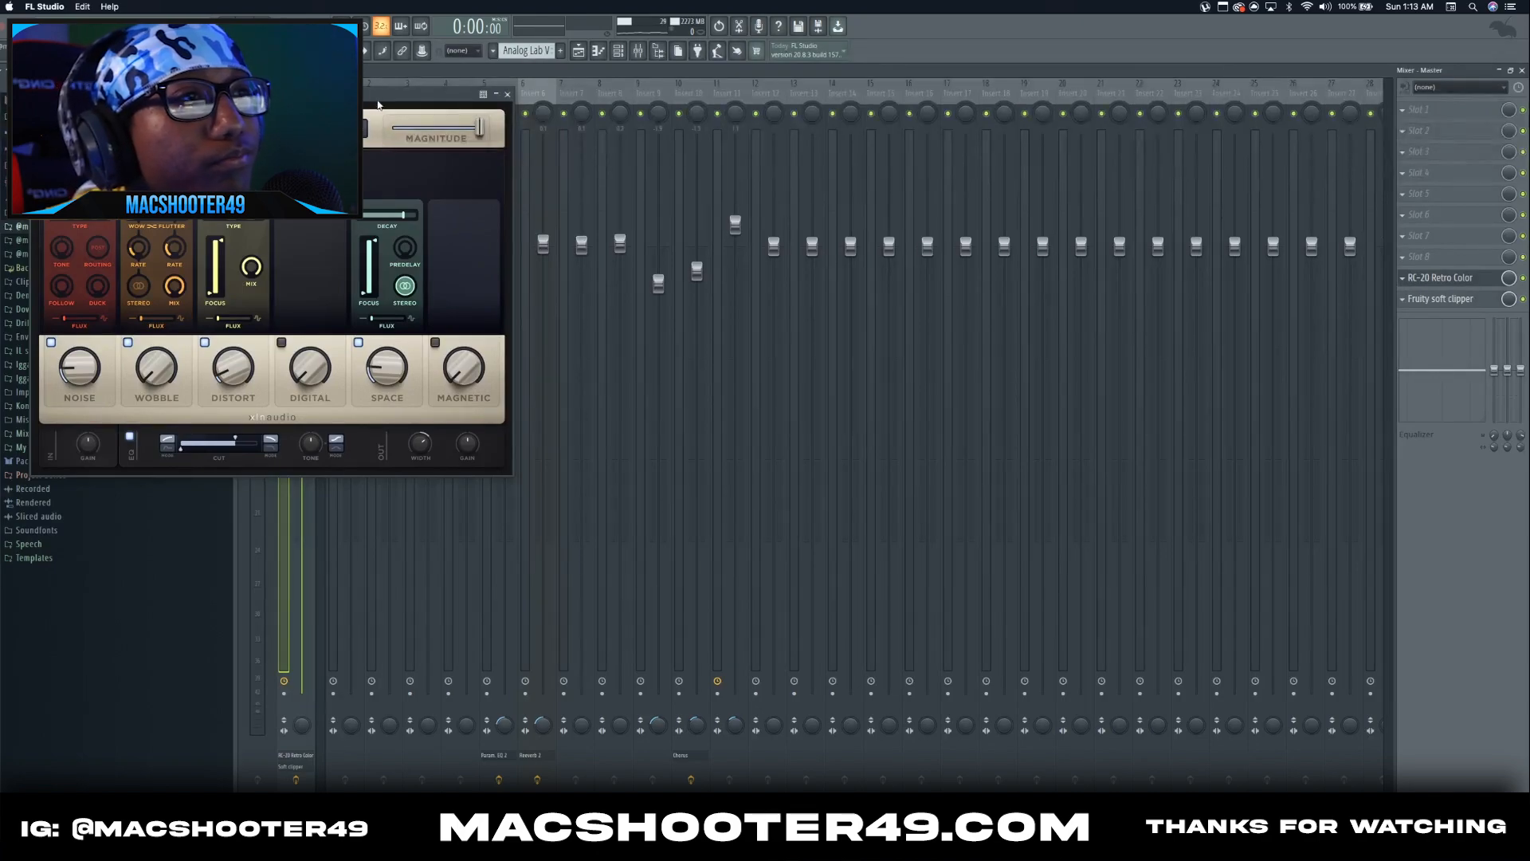
{"action": "left_click_drag", "start_coordinate": [378, 105], "coordinate": [588, 85]}
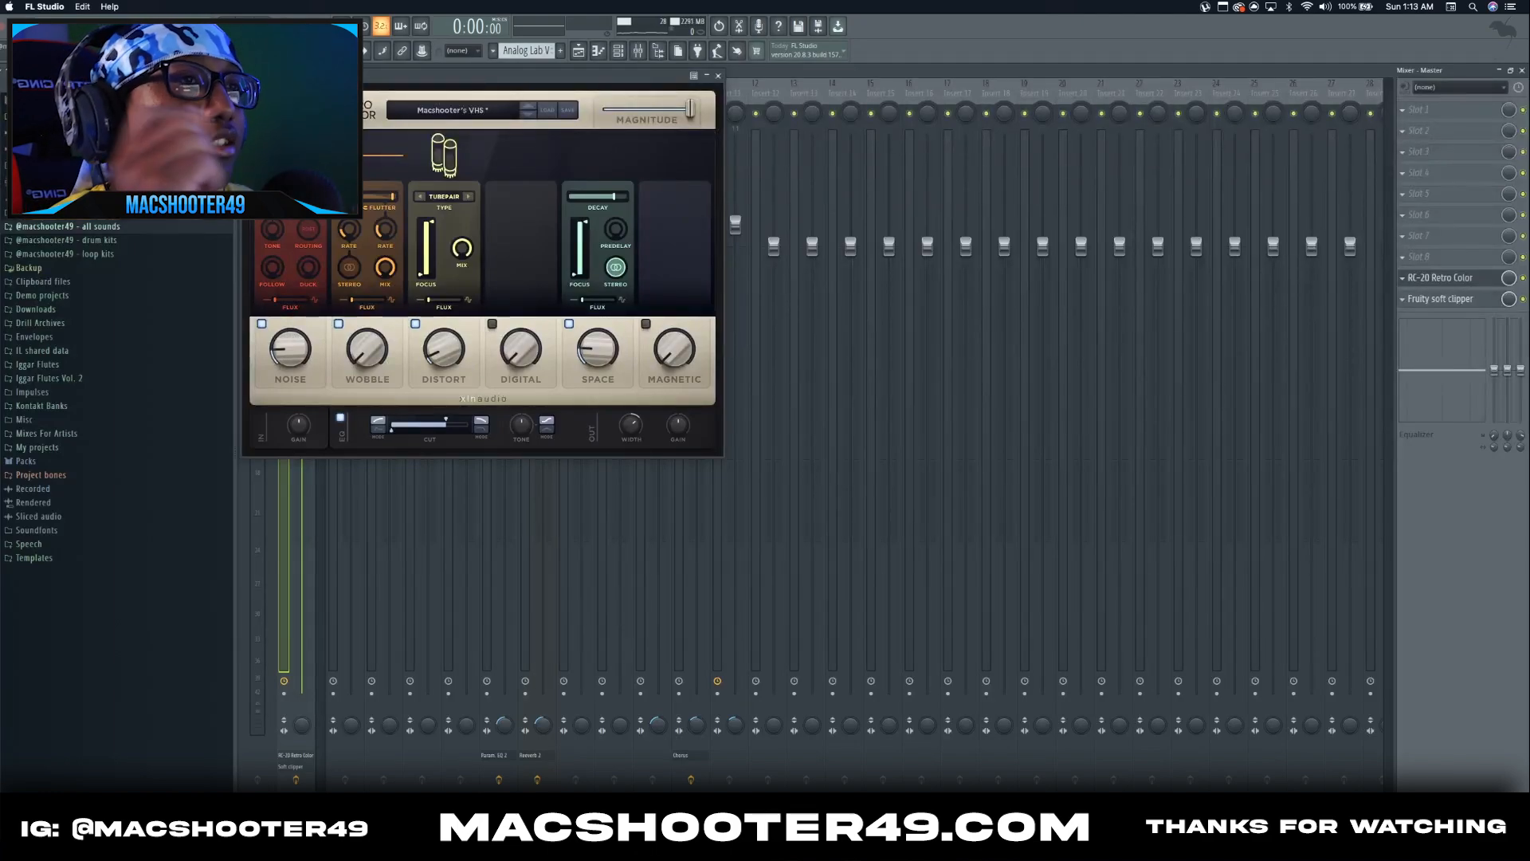
{"action": "left_click", "coordinate": [291, 197]}
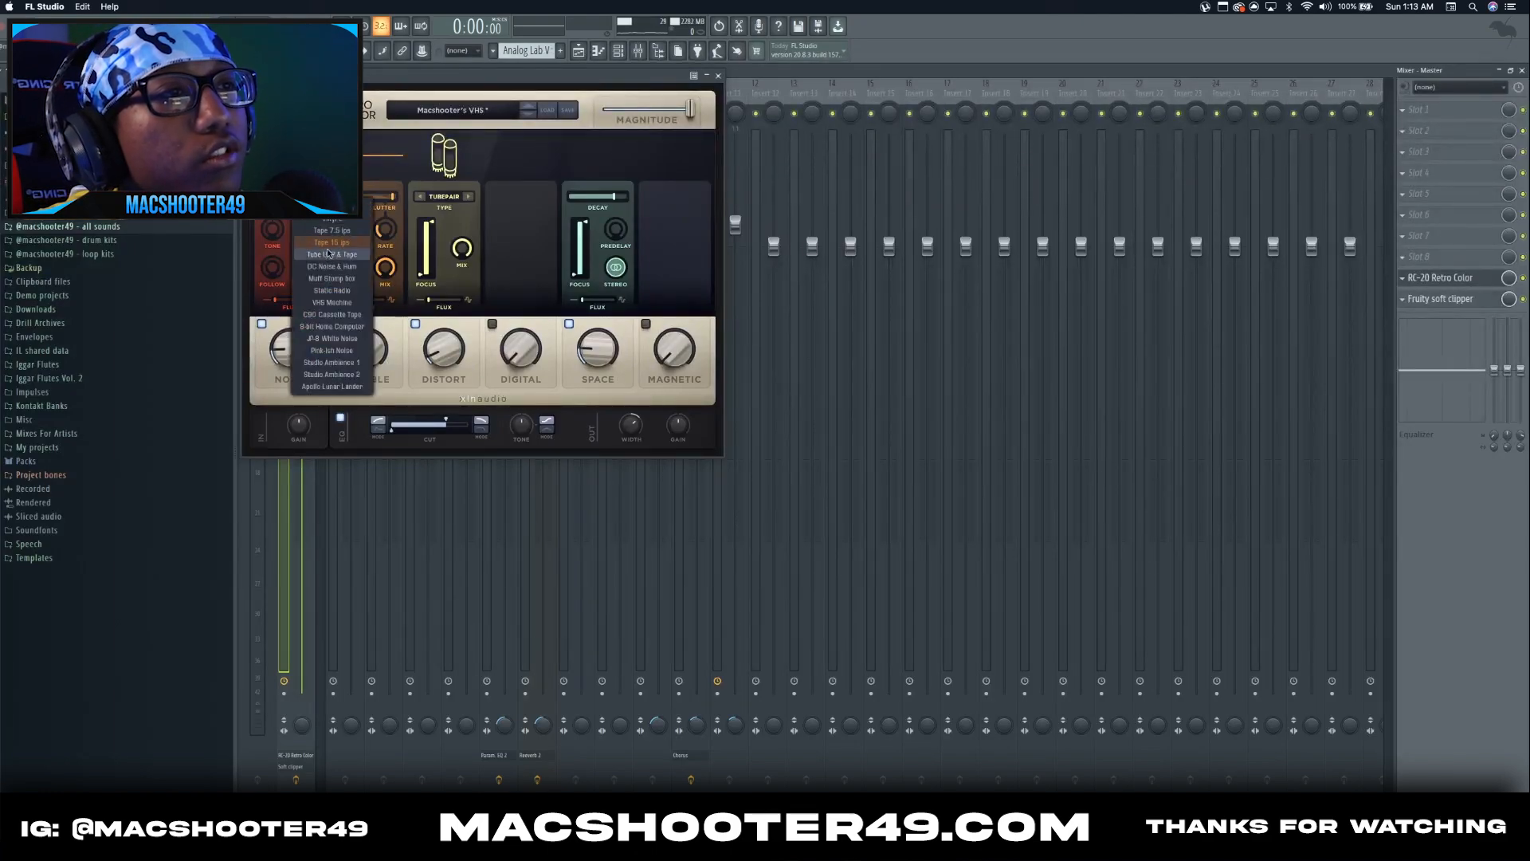
{"action": "left_click", "coordinate": [330, 207]}
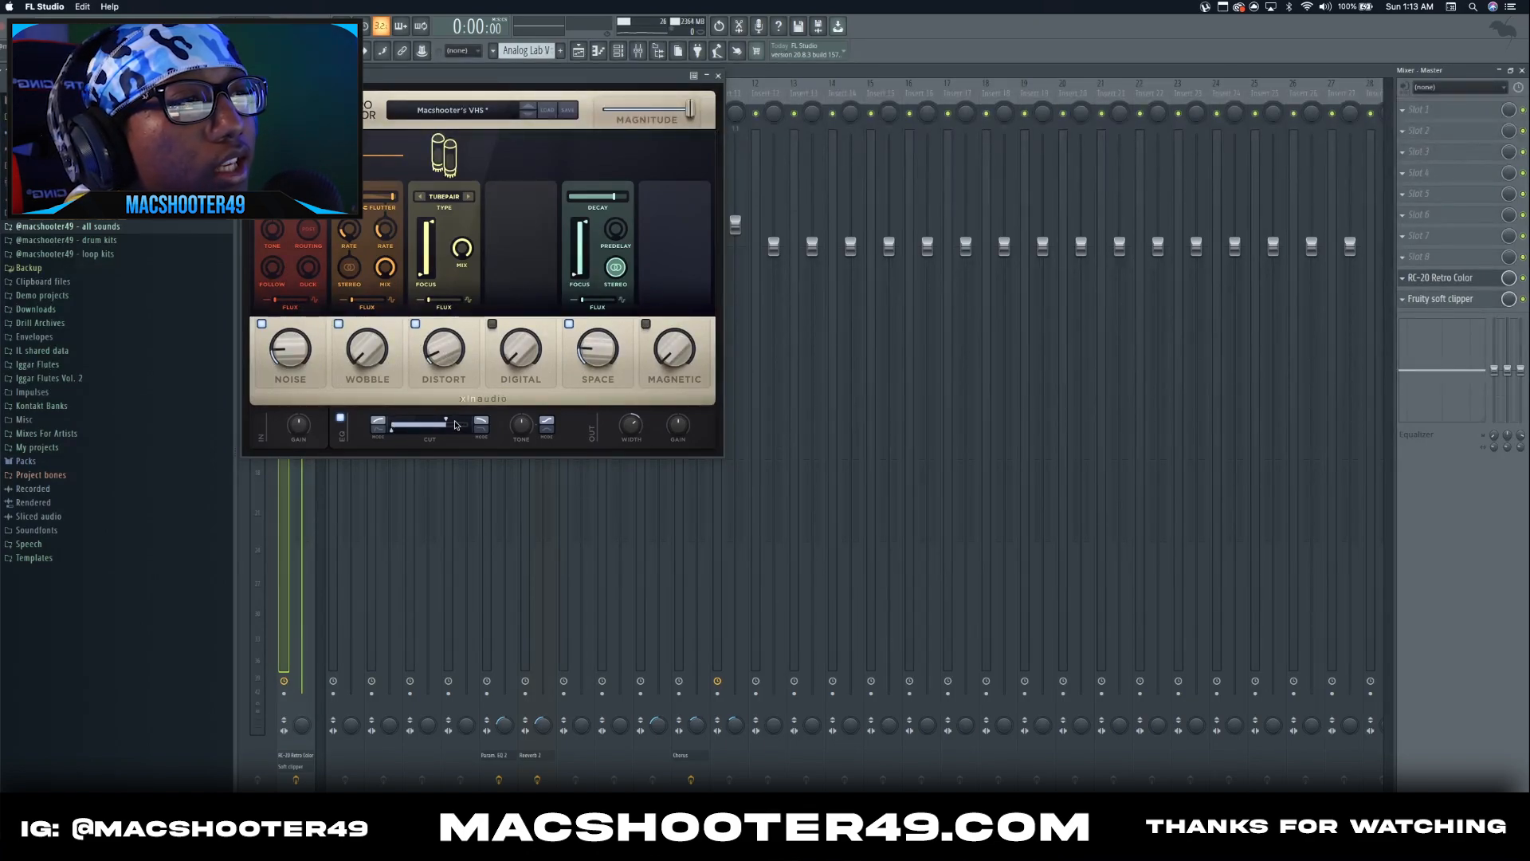
{"action": "mouse_move", "coordinate": [627, 428]}
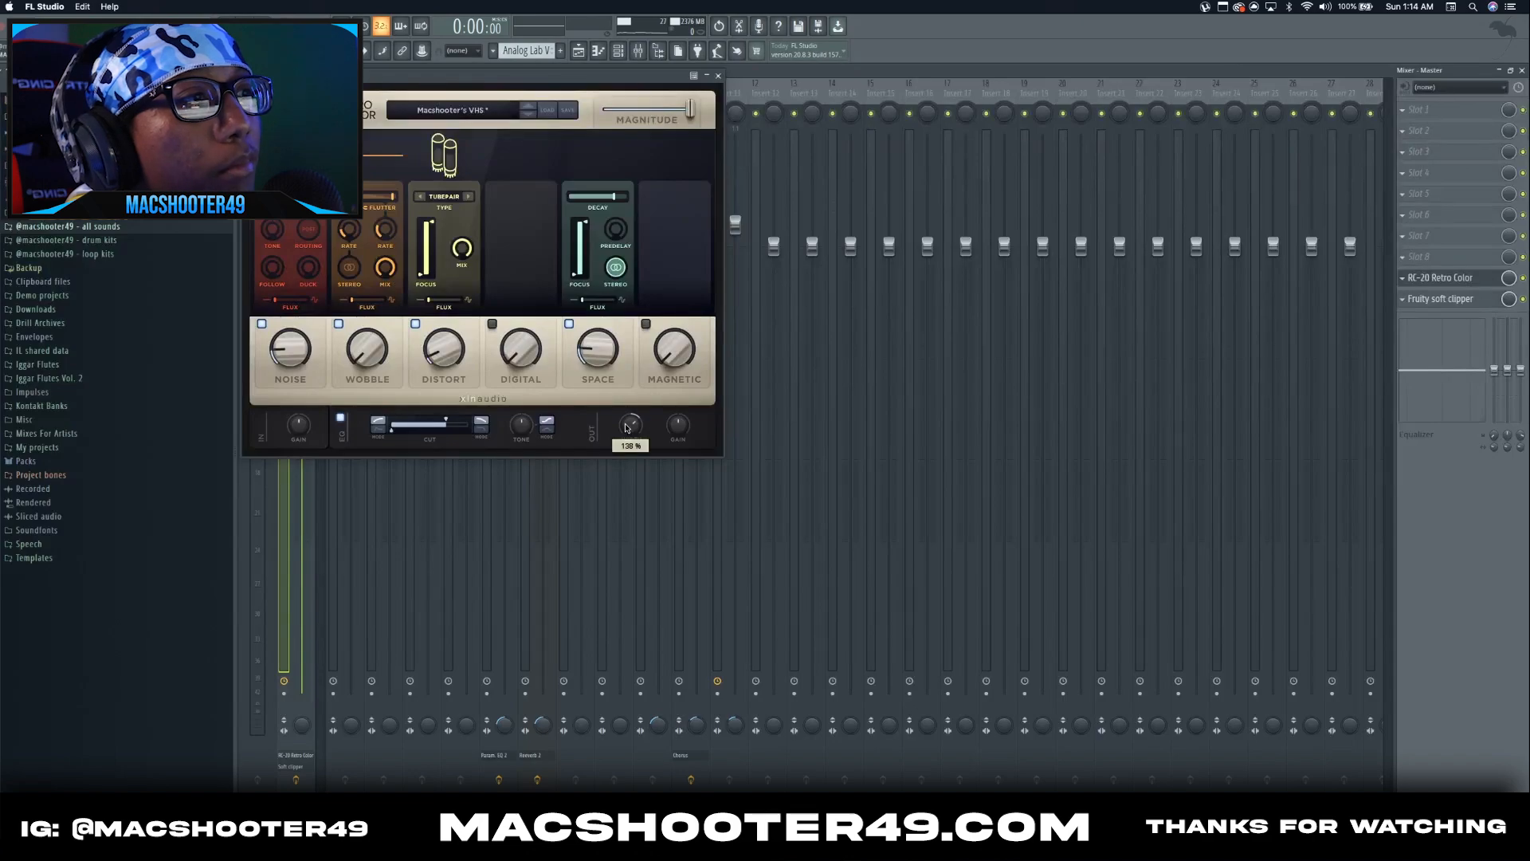
{"action": "left_click_drag", "start_coordinate": [625, 425], "coordinate": [628, 426]}
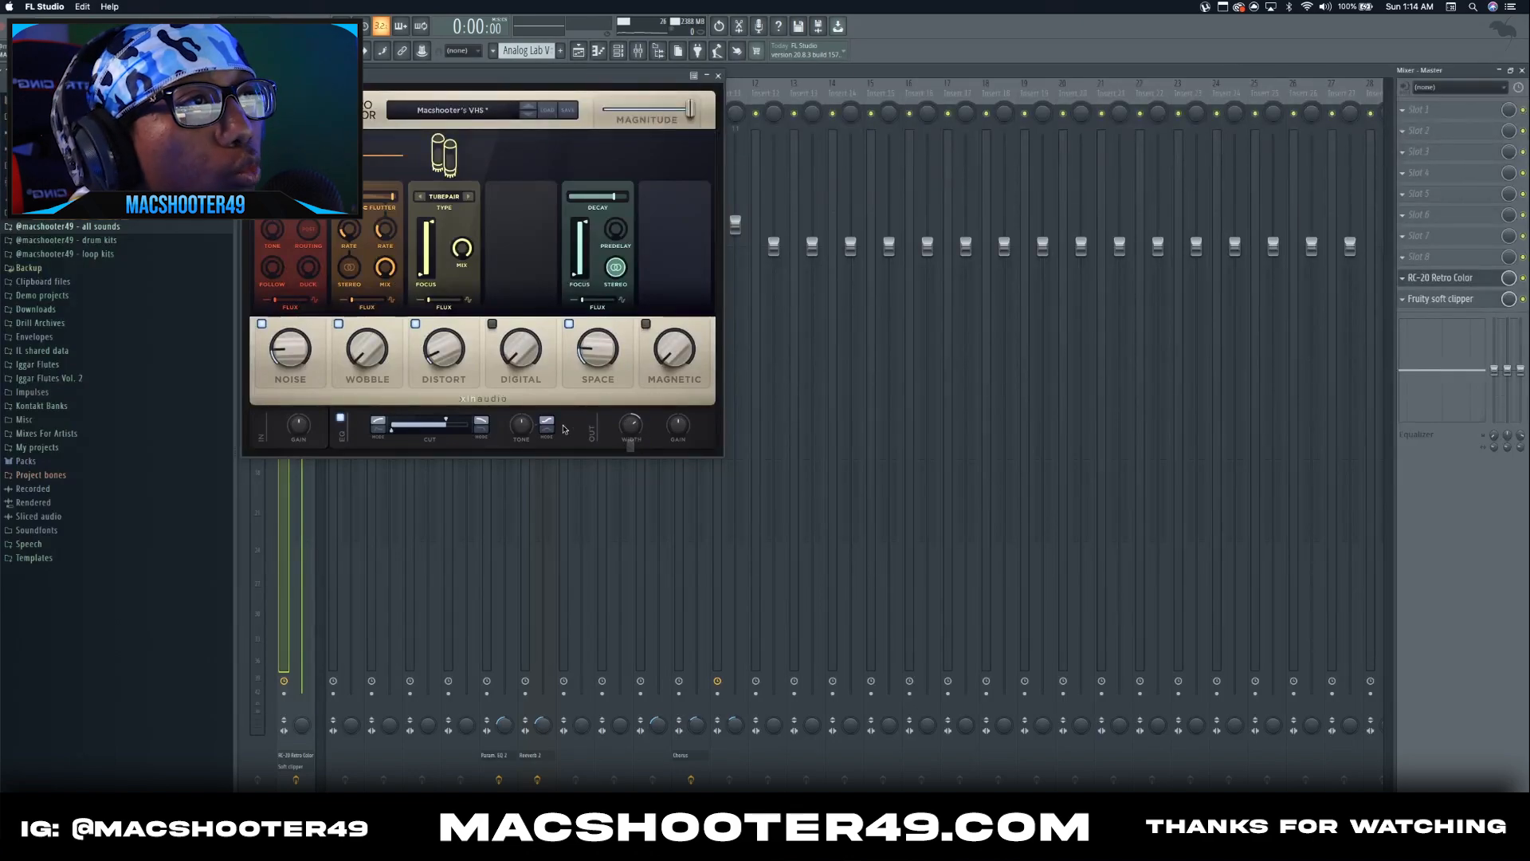
{"action": "left_click", "coordinate": [718, 76]}
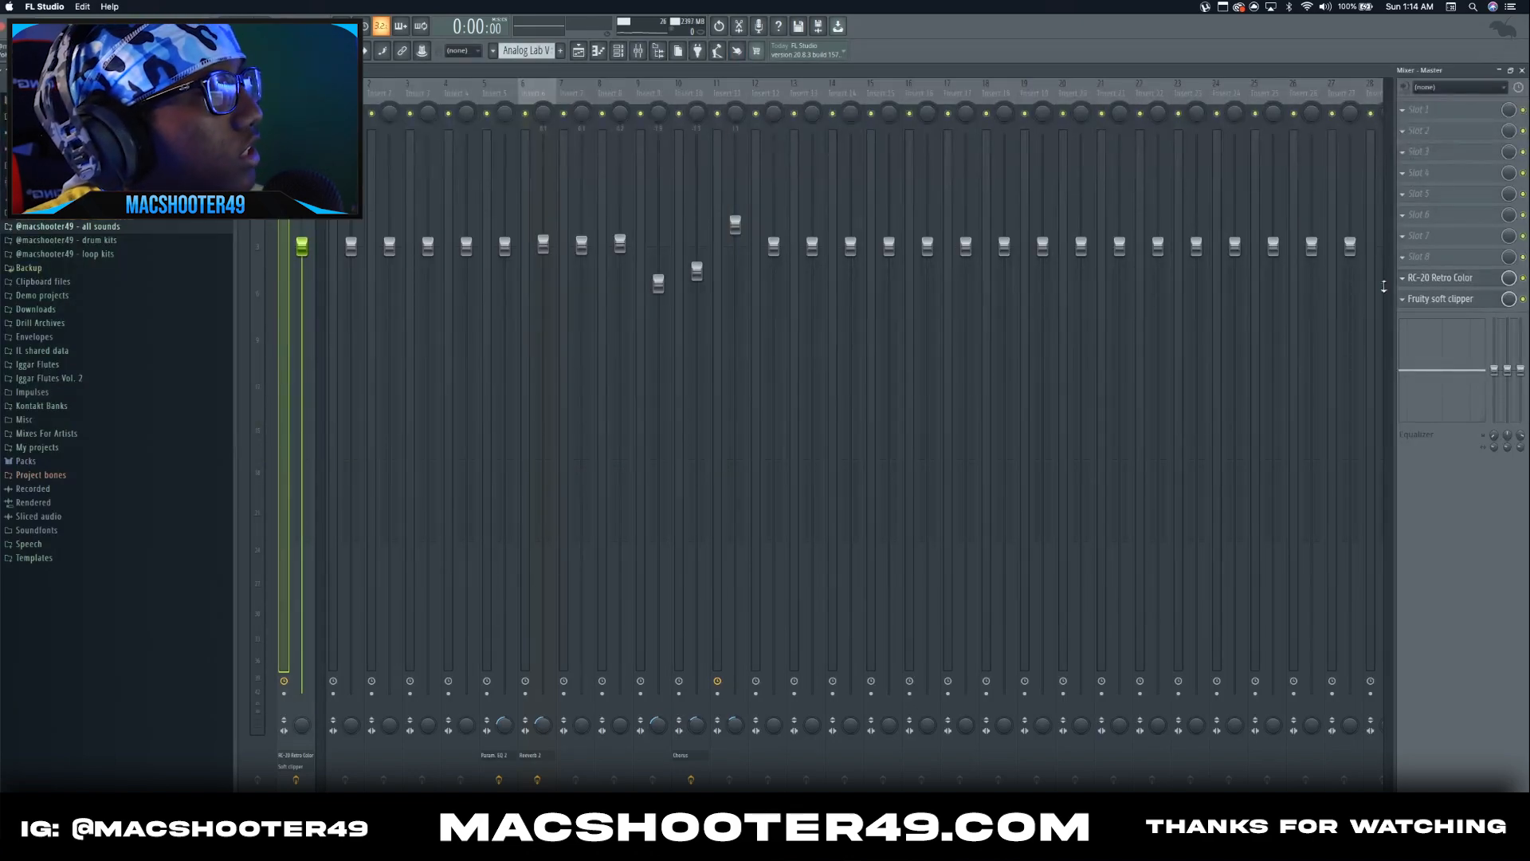
{"action": "key", "text": "F9"}
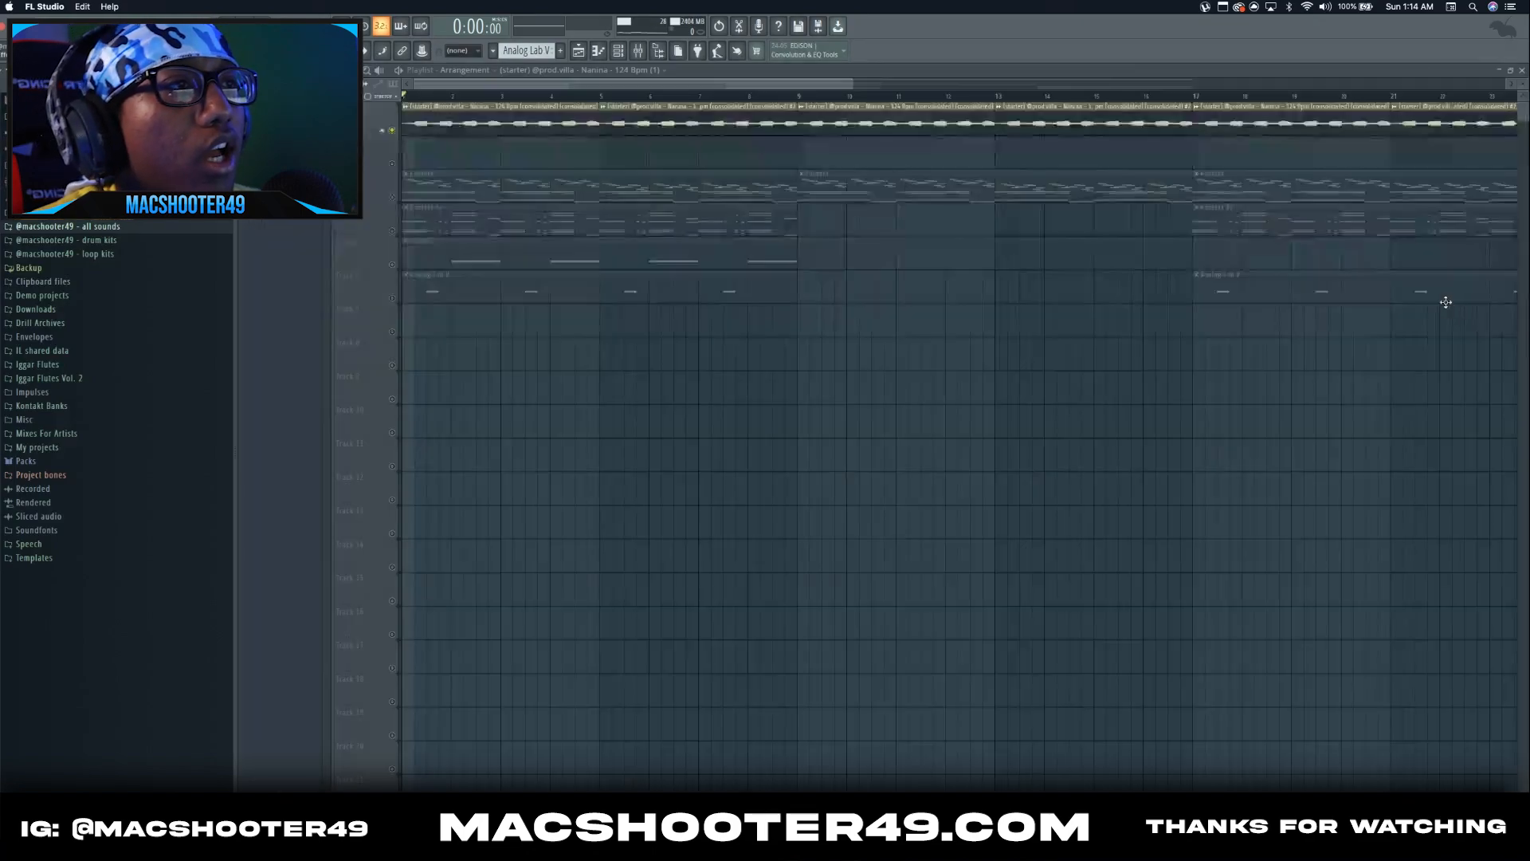
- Solo the first Kontakt track and open its pattern in the piano roll
{"action": "right_click", "coordinate": [393, 198]}
{"action": "key", "text": "F6"}
{"action": "left_click", "coordinate": [356, 313]}
{"action": "left_click", "coordinate": [358, 327]}
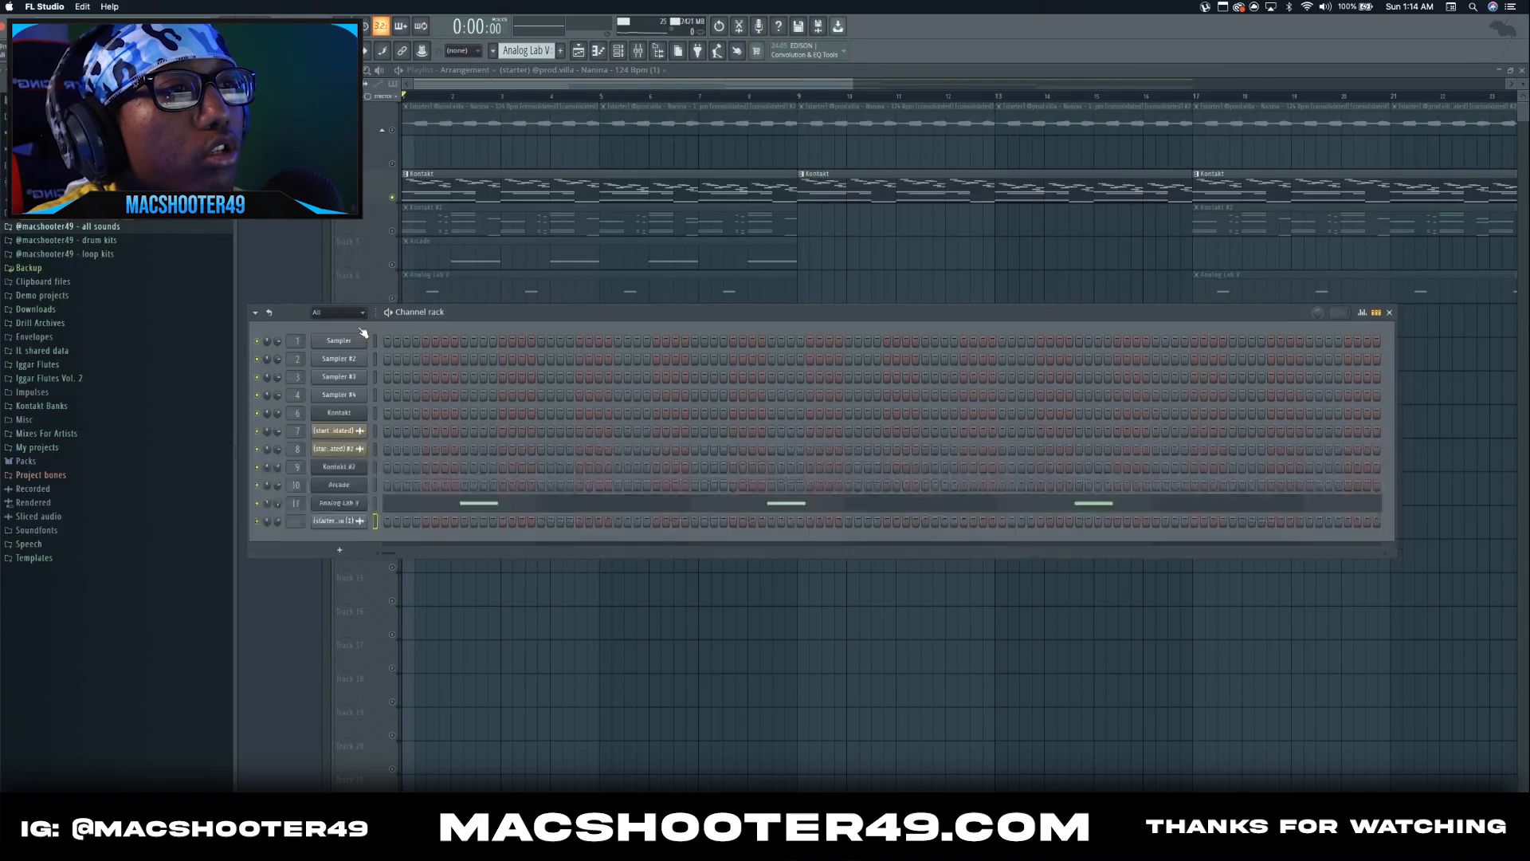
{"action": "left_click", "coordinate": [476, 199]}
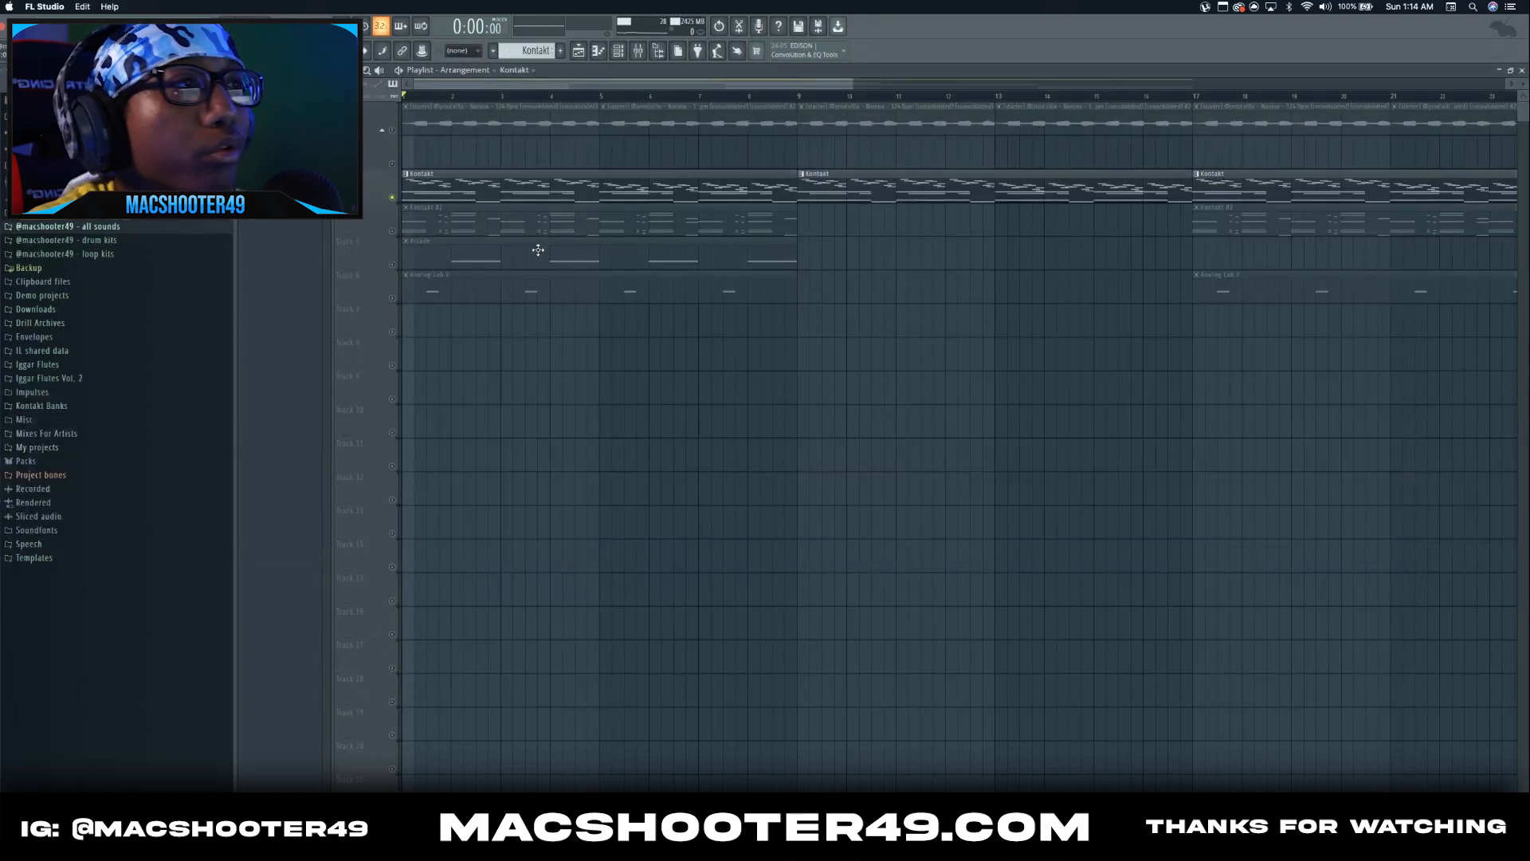
{"action": "double_click", "coordinate": [515, 197]}
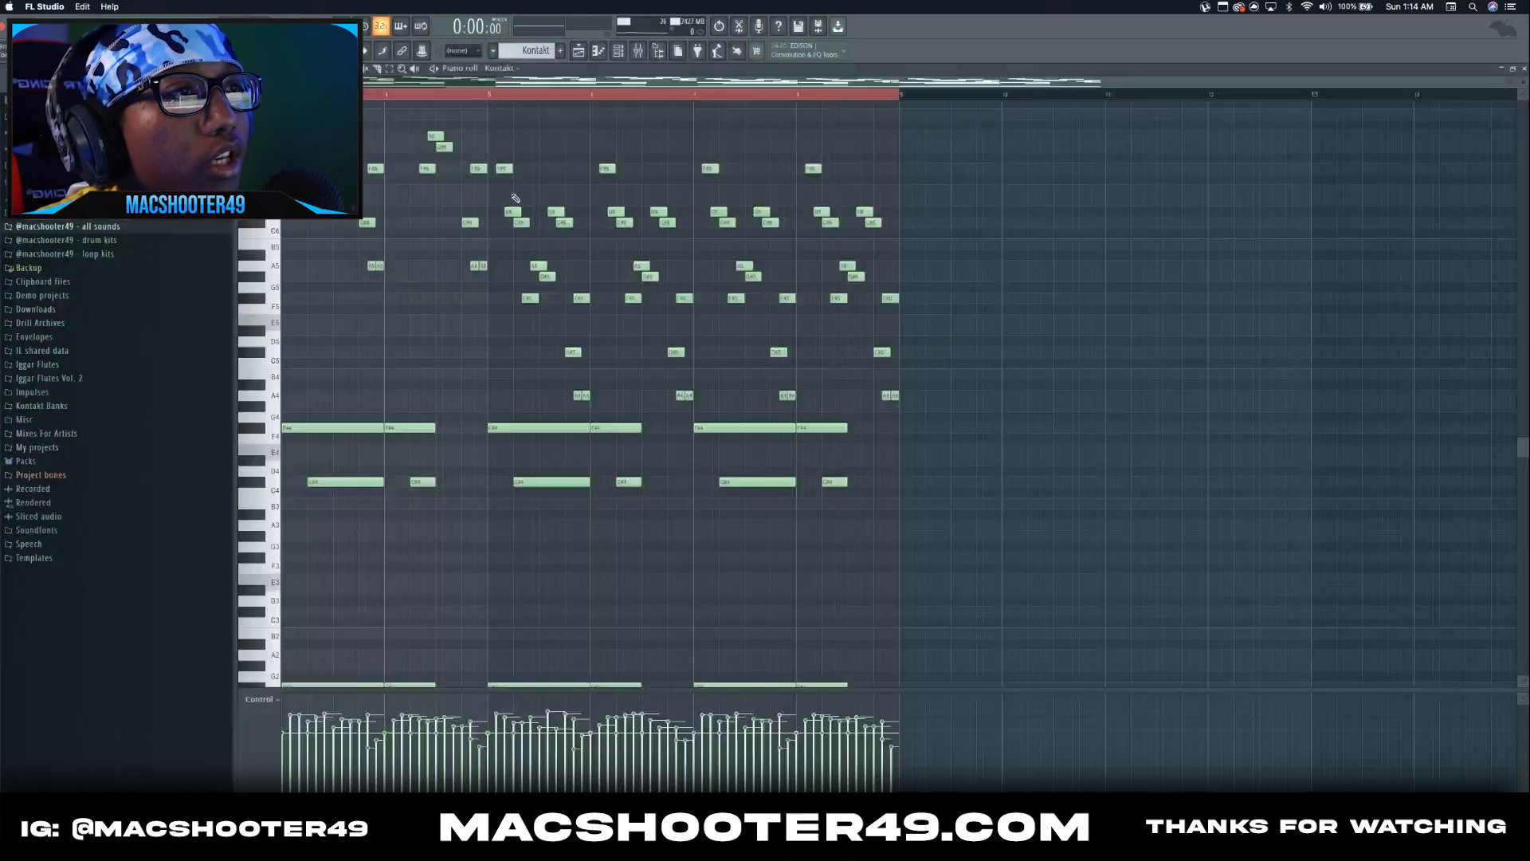
- Play the Kontakt pattern and examine its melody, chord and bass notes
{"action": "scroll", "coordinate": [515, 197], "scroll_direction": "left", "scroll_amount": 2}
{"action": "scroll", "coordinate": [542, 239], "scroll_direction": "up", "scroll_amount": 2}
{"action": "scroll", "coordinate": [576, 300], "scroll_direction": "up", "scroll_amount": 2}
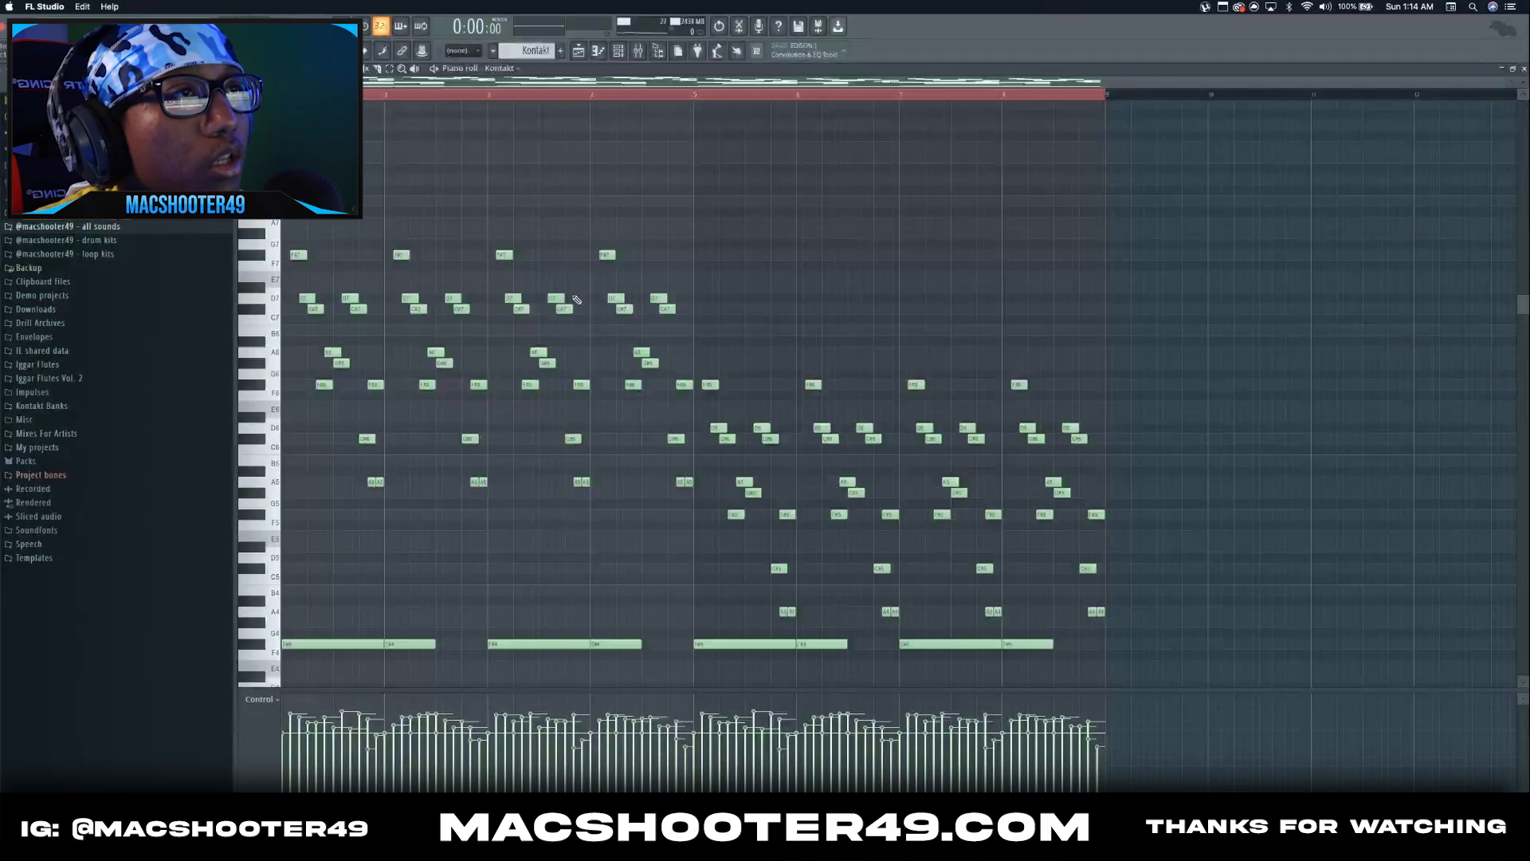
{"action": "scroll", "coordinate": [576, 299], "scroll_direction": "down", "scroll_amount": 2}
{"action": "key", "text": "space"}
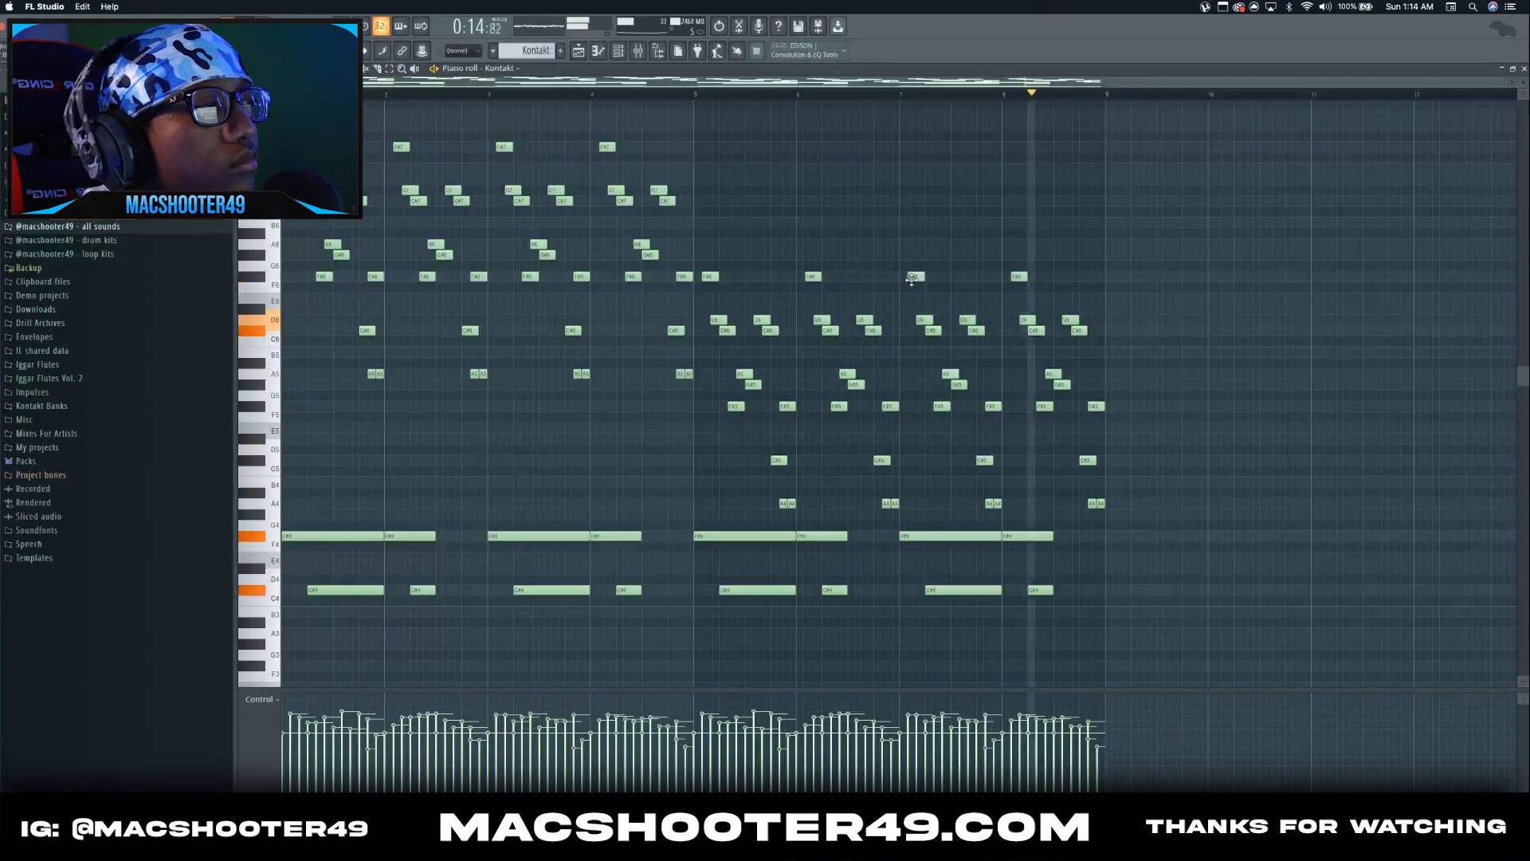
{"action": "key", "text": "space"}
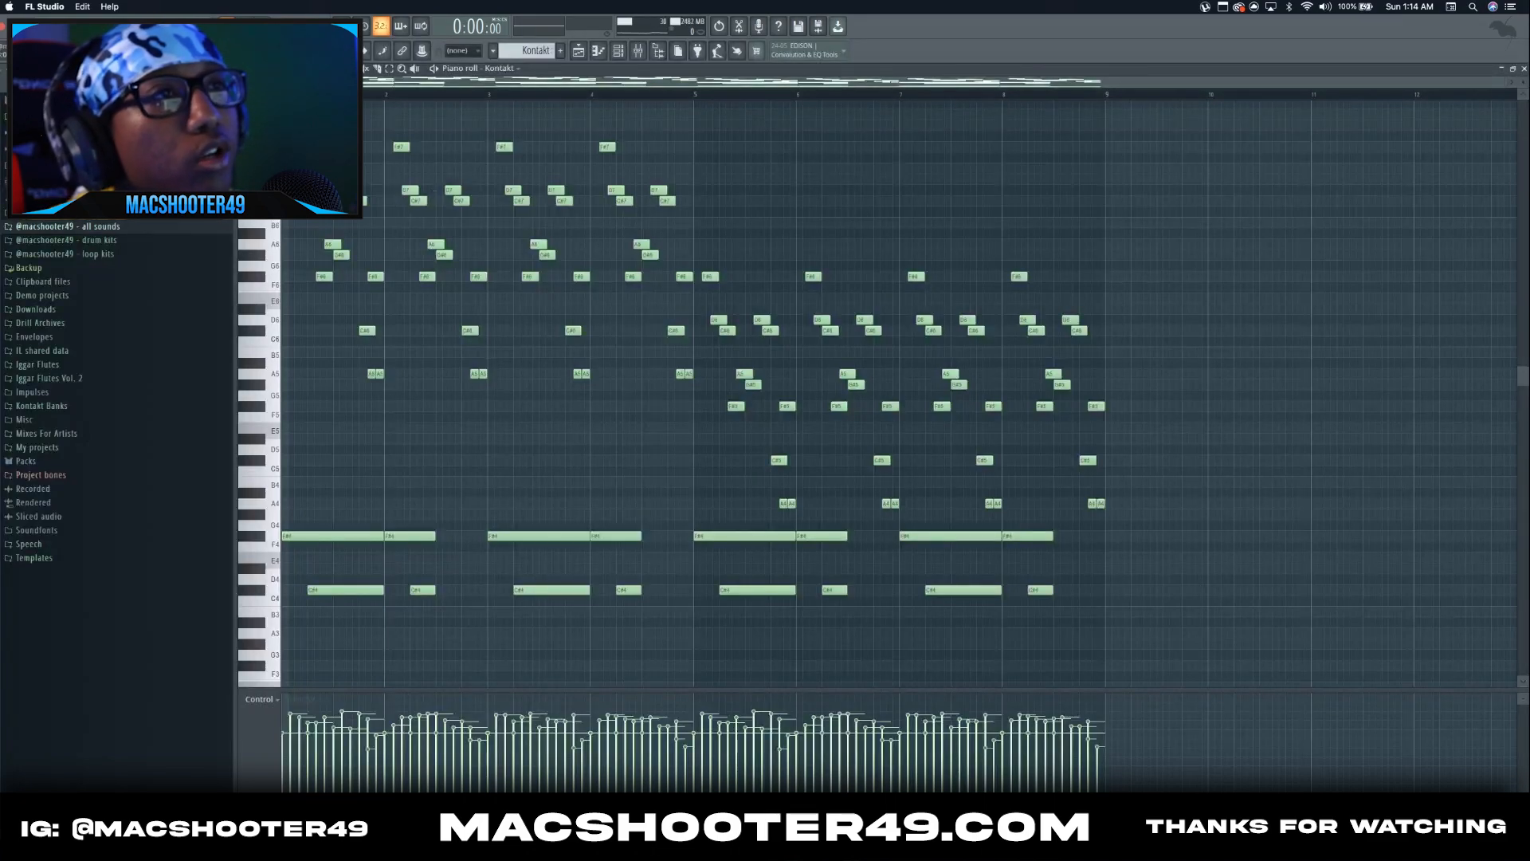
- Set the piano roll's grid snap to the fraction one finer than 1/2 beat
{"action": "left_click", "coordinate": [269, 69]}
{"action": "left_click", "coordinate": [269, 69]}
{"action": "left_click", "coordinate": [269, 69]}
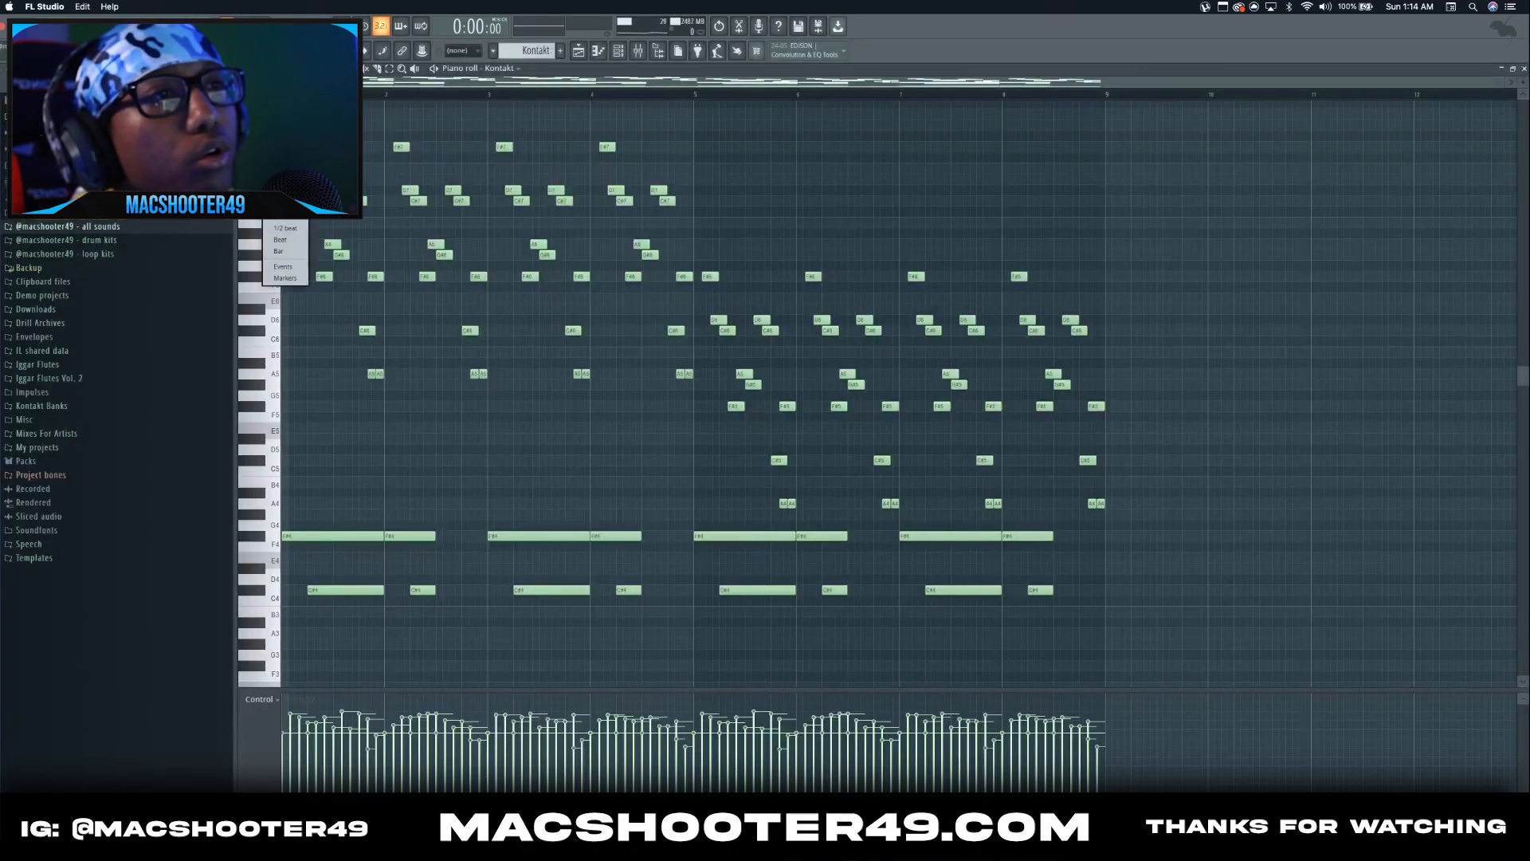
{"action": "left_click", "coordinate": [285, 217]}
- Delete the long chord and bass notes from the Kontakt pattern and audition the remaining melody alone
{"action": "scroll", "coordinate": [351, 83], "scroll_direction": "up", "scroll_amount": 4}
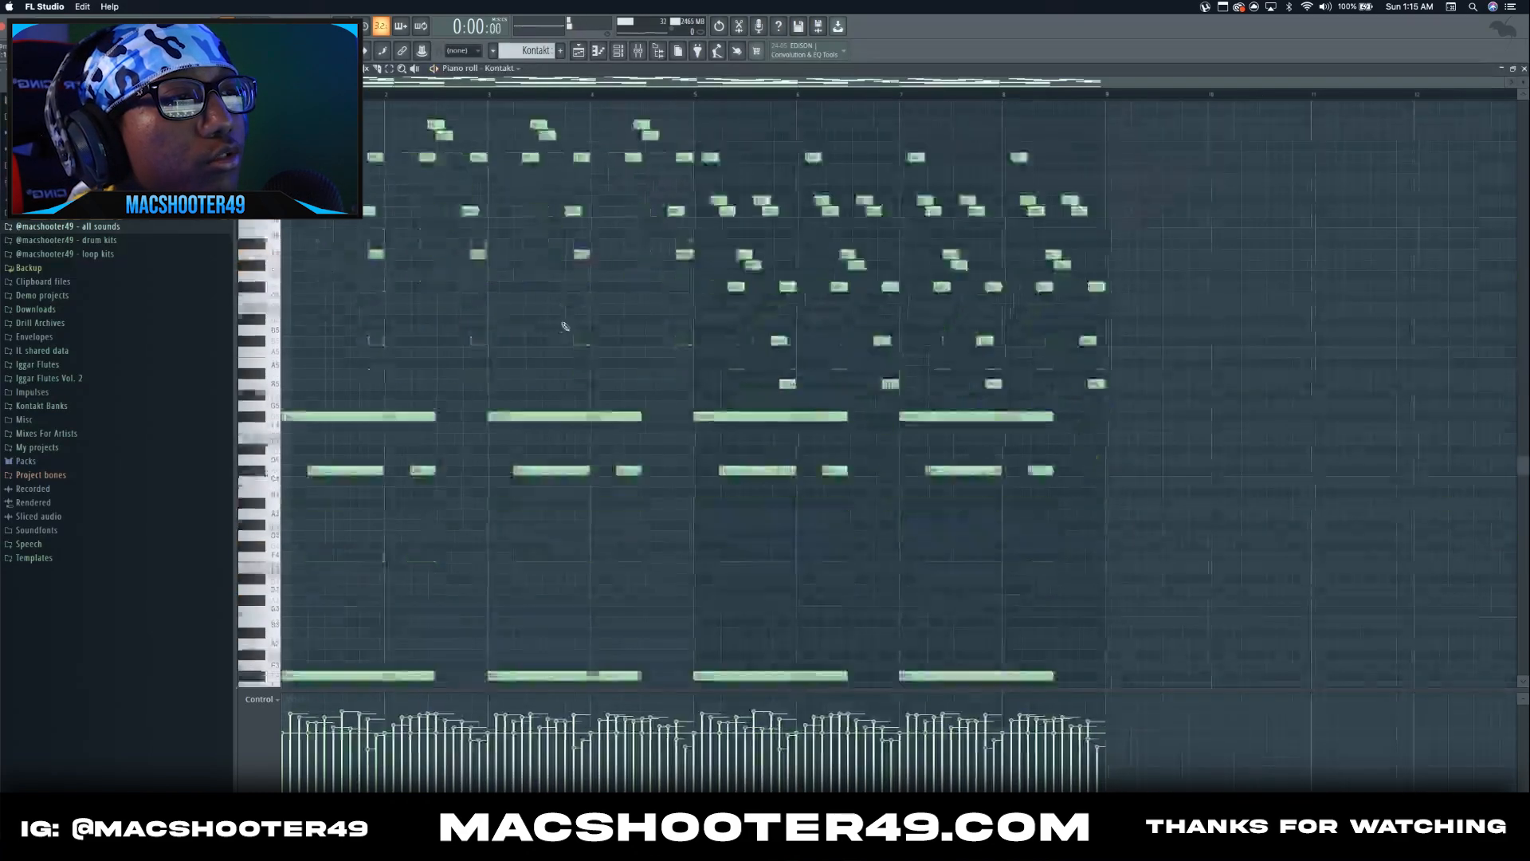
{"action": "left_click_drag", "start_coordinate": [1145, 636], "coordinate": [201, 266]}
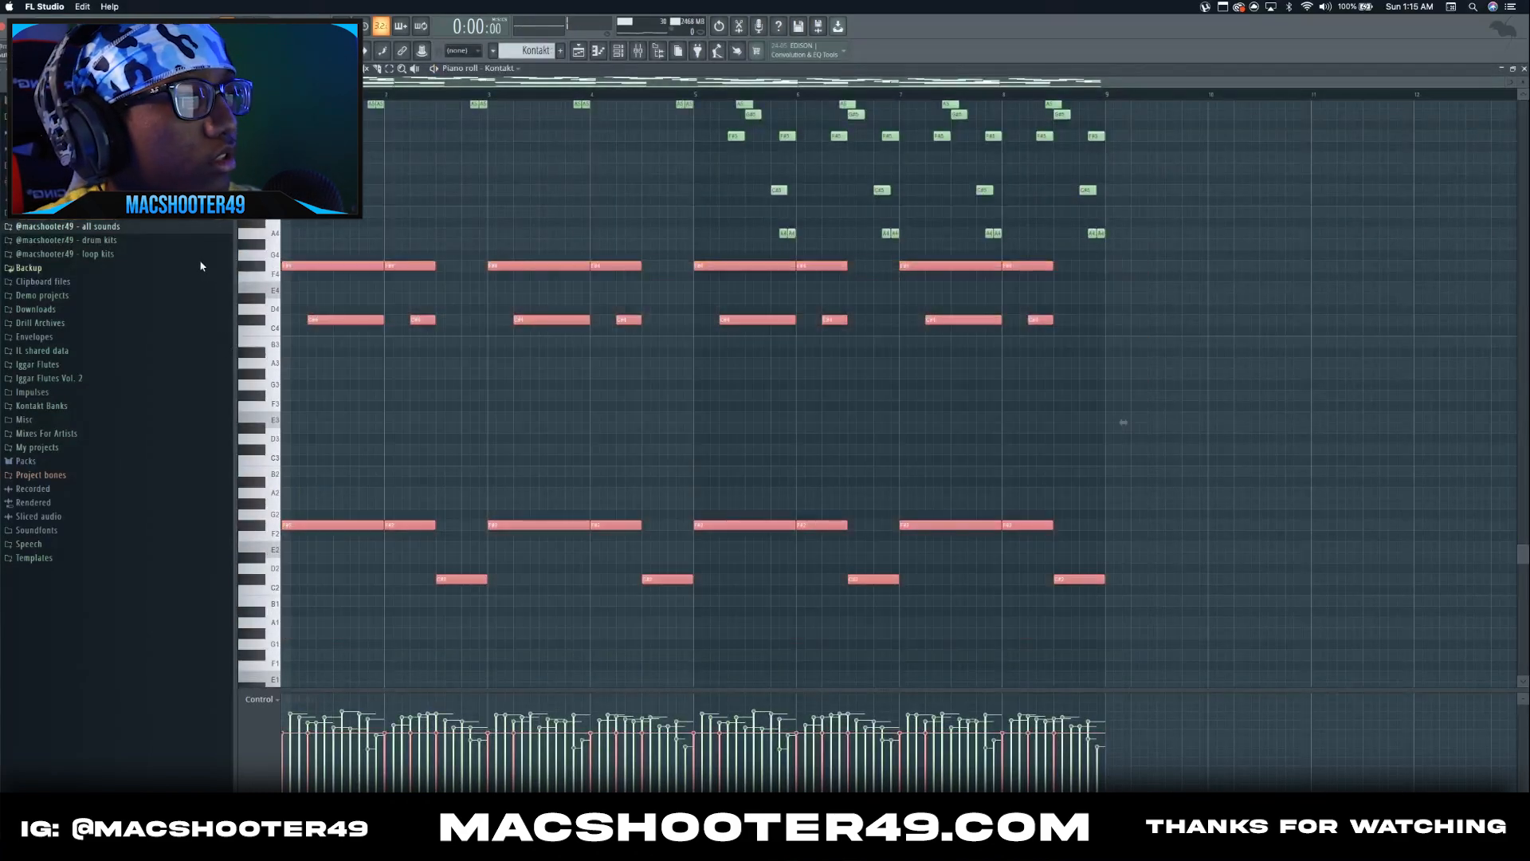
{"action": "key", "text": "Delete"}
{"action": "key", "text": "space"}
{"action": "scroll", "coordinate": [431, 338], "scroll_direction": "up", "scroll_amount": 2}
{"action": "scroll", "coordinate": [431, 338], "scroll_direction": "up", "scroll_amount": 6}
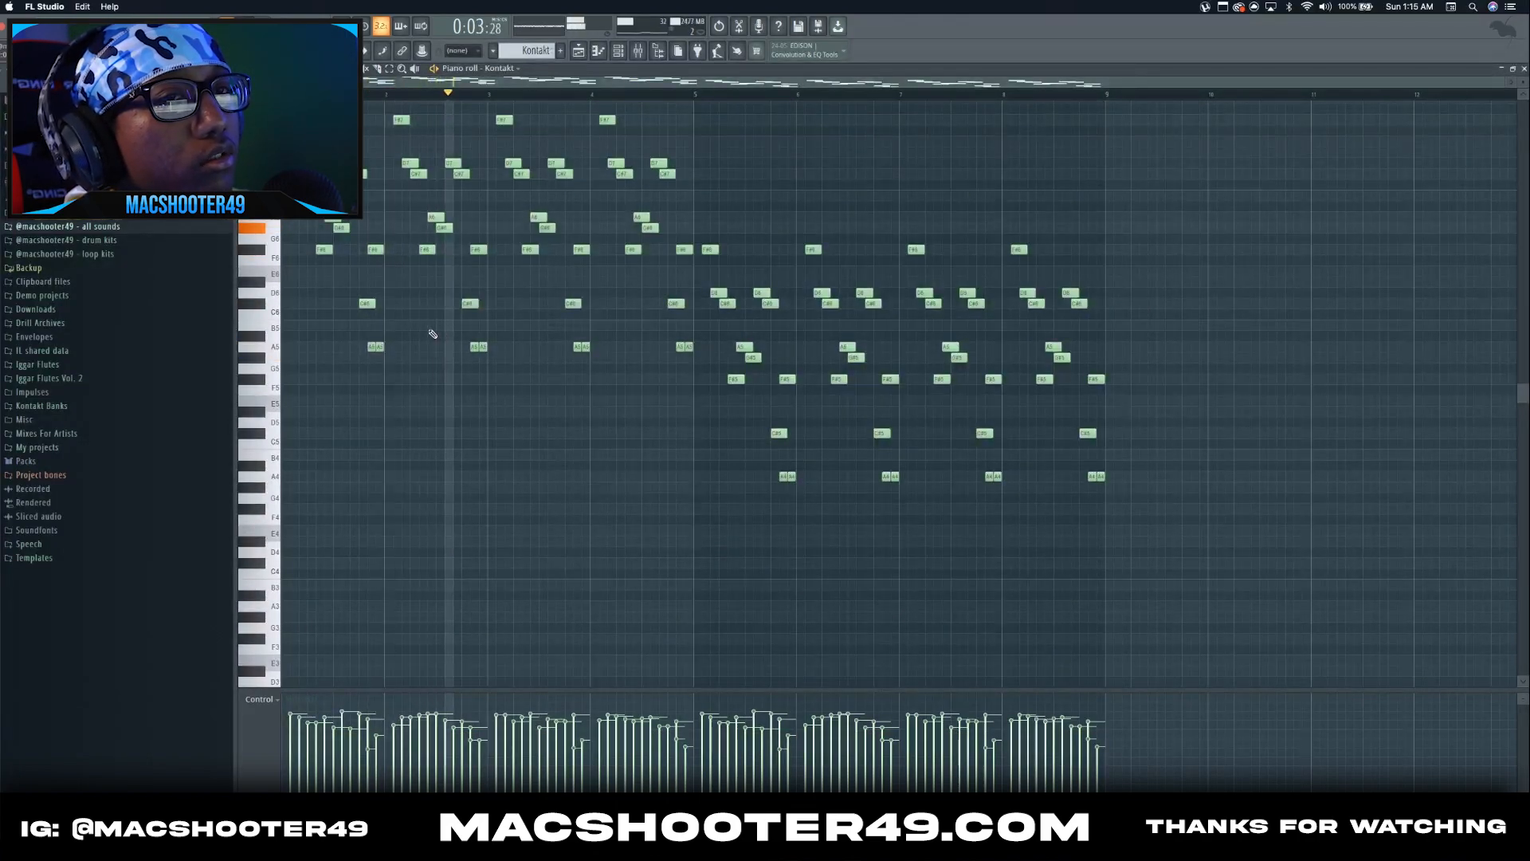
{"action": "key", "text": "space"}
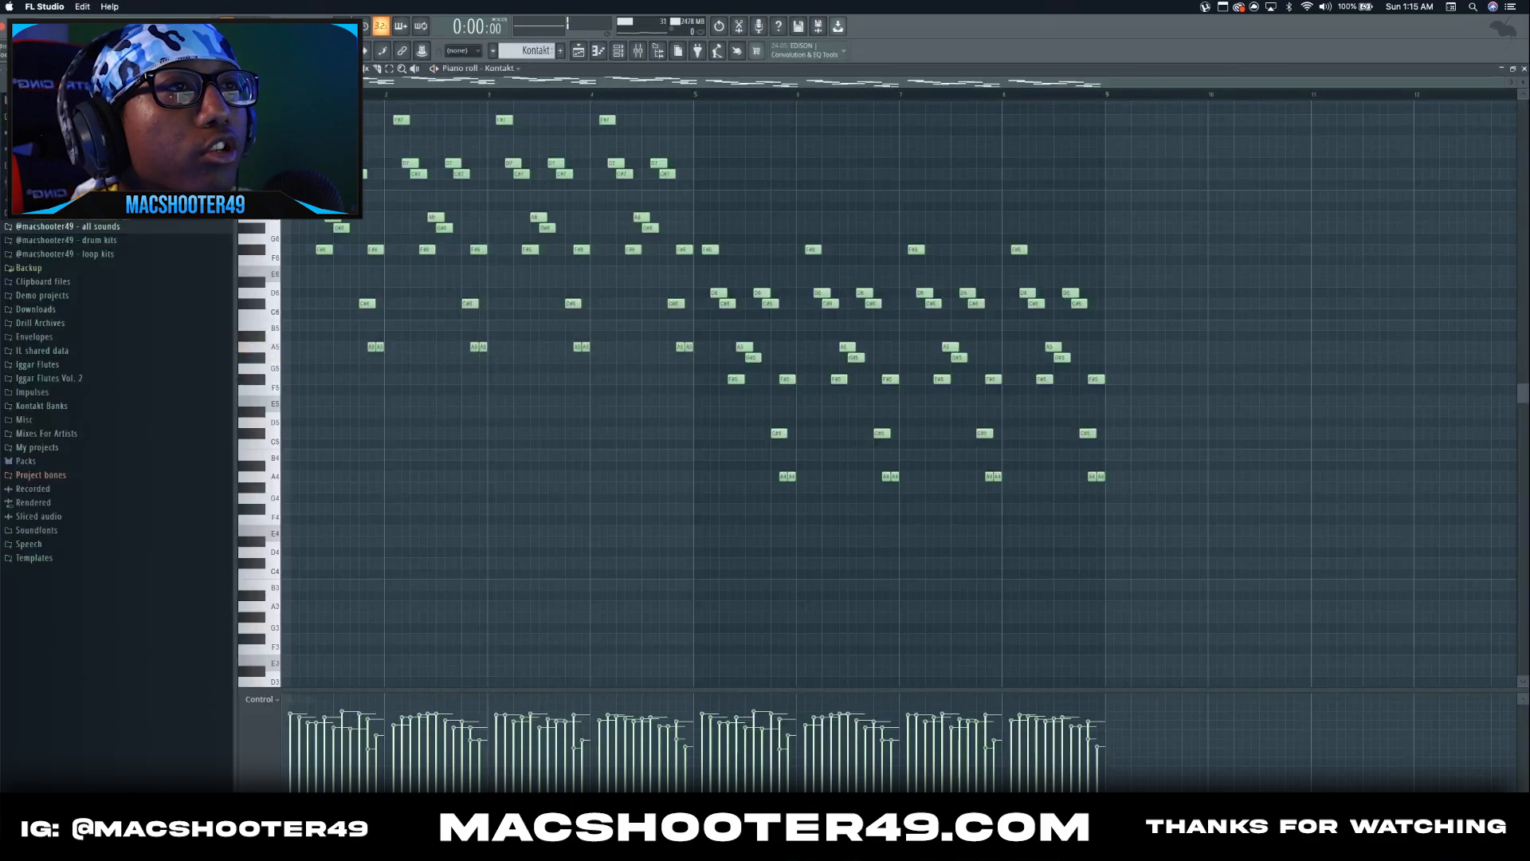
- Undo the deletion of the chord and bass notes and remove the stray note from the pattern
{"action": "key", "text": "super+z"}
{"action": "left_click", "coordinate": [545, 422]}
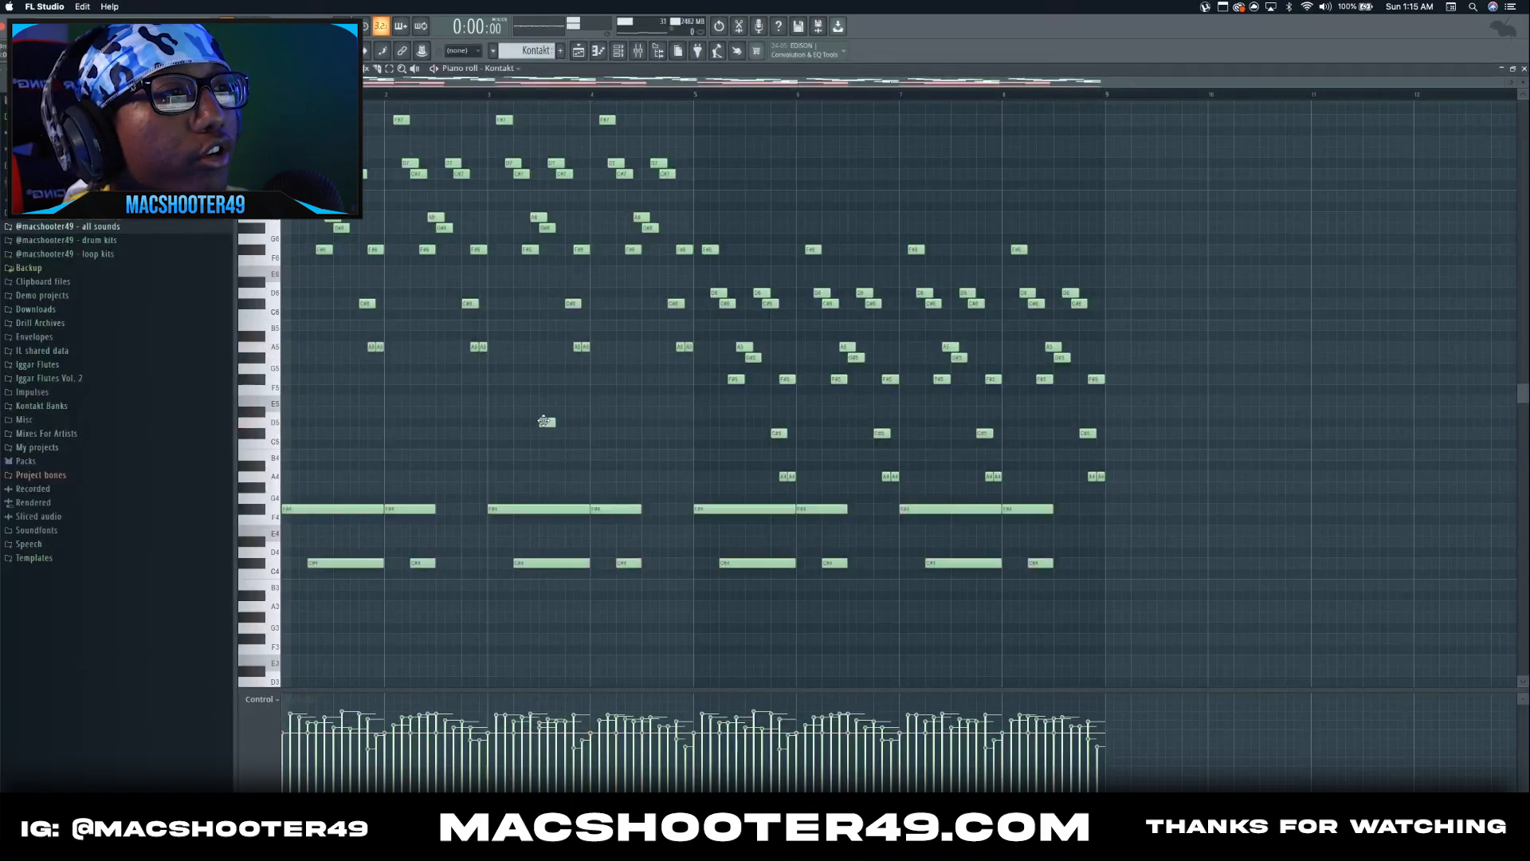
{"action": "right_click", "coordinate": [547, 423]}
{"action": "scroll", "coordinate": [478, 414], "scroll_direction": "down", "scroll_amount": 4}
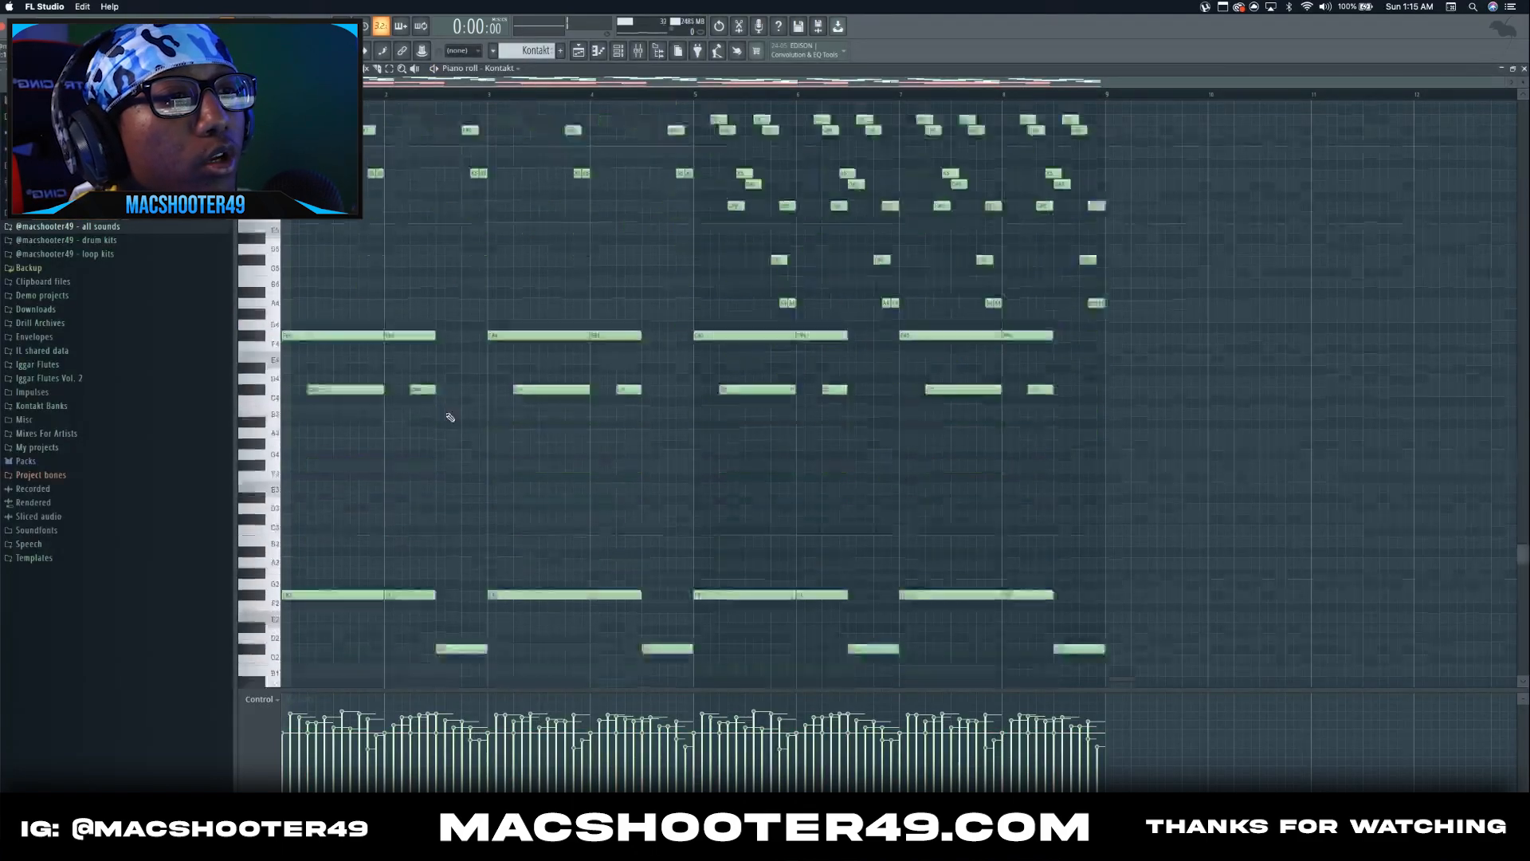
{"action": "scroll", "coordinate": [335, 478], "scroll_direction": "up", "scroll_amount": 2, "text": "ctrl"}
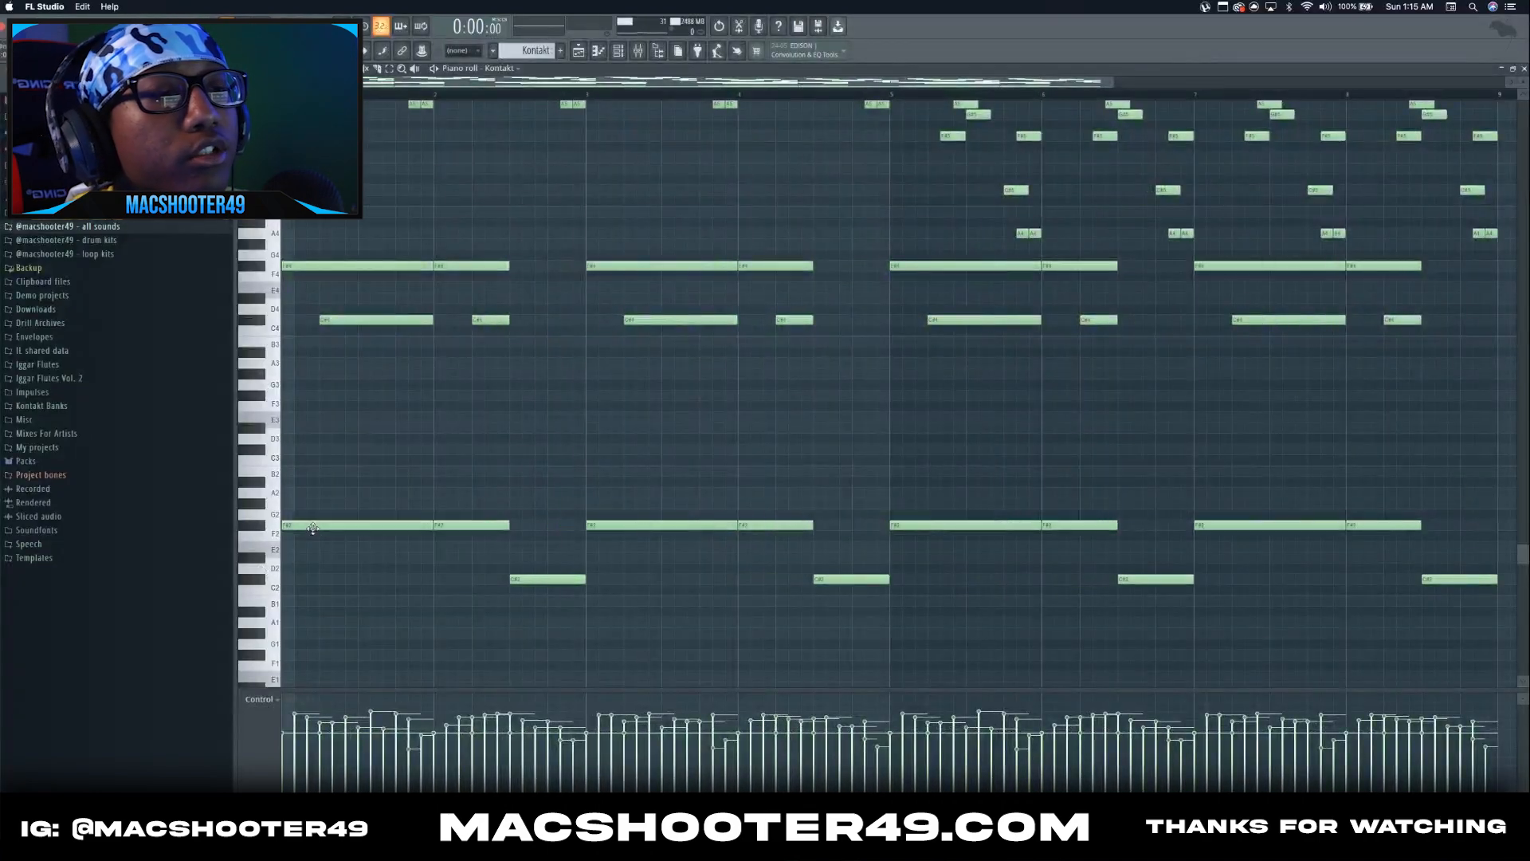
{"action": "scroll", "coordinate": [313, 528], "scroll_direction": "down", "scroll_amount": 2, "text": "ctrl"}
{"action": "scroll", "coordinate": [323, 506], "scroll_direction": "up", "scroll_amount": 4}
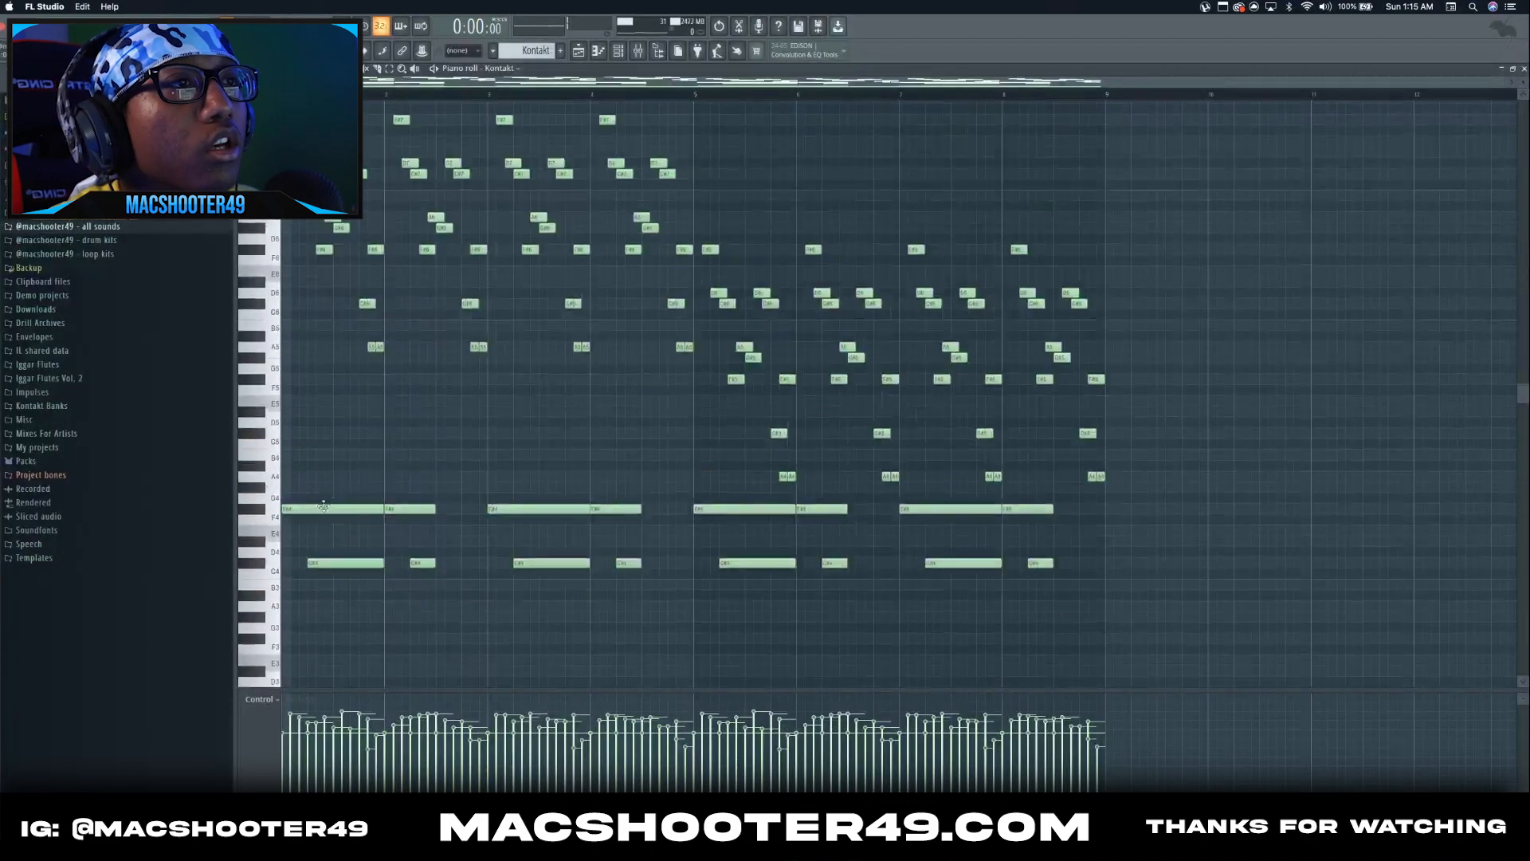
- Bring up the grid snap choices for the Kontakt pattern's upper melody and select the fraction next finer than 1/2 beat
{"action": "scroll", "coordinate": [332, 378], "scroll_direction": "up", "scroll_amount": 2}
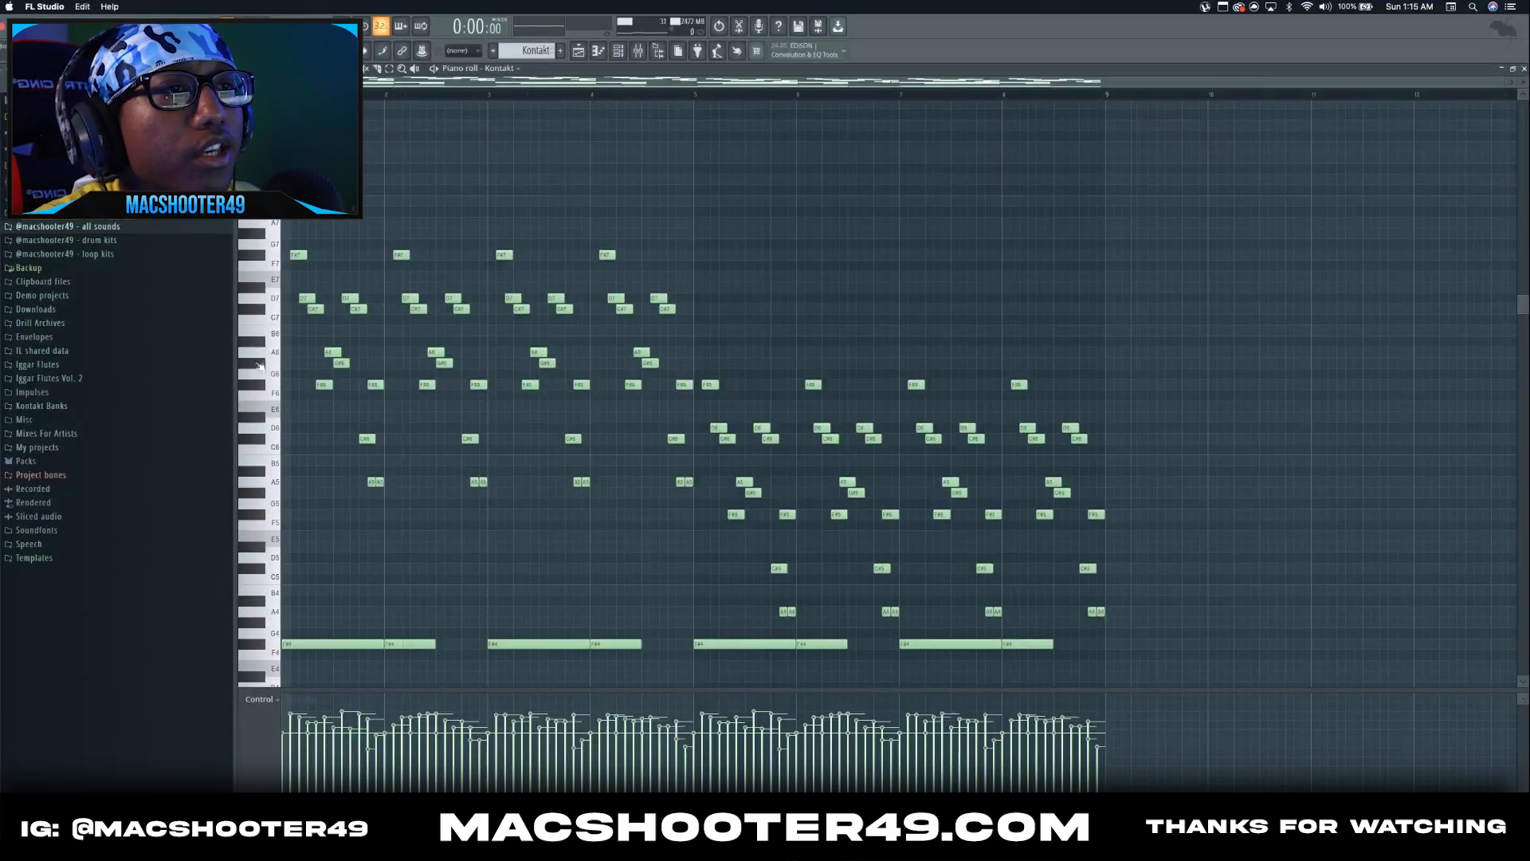
{"action": "scroll", "coordinate": [259, 367], "scroll_direction": "up", "scroll_amount": 3, "text": "ctrl"}
{"action": "left_click", "coordinate": [269, 68]}
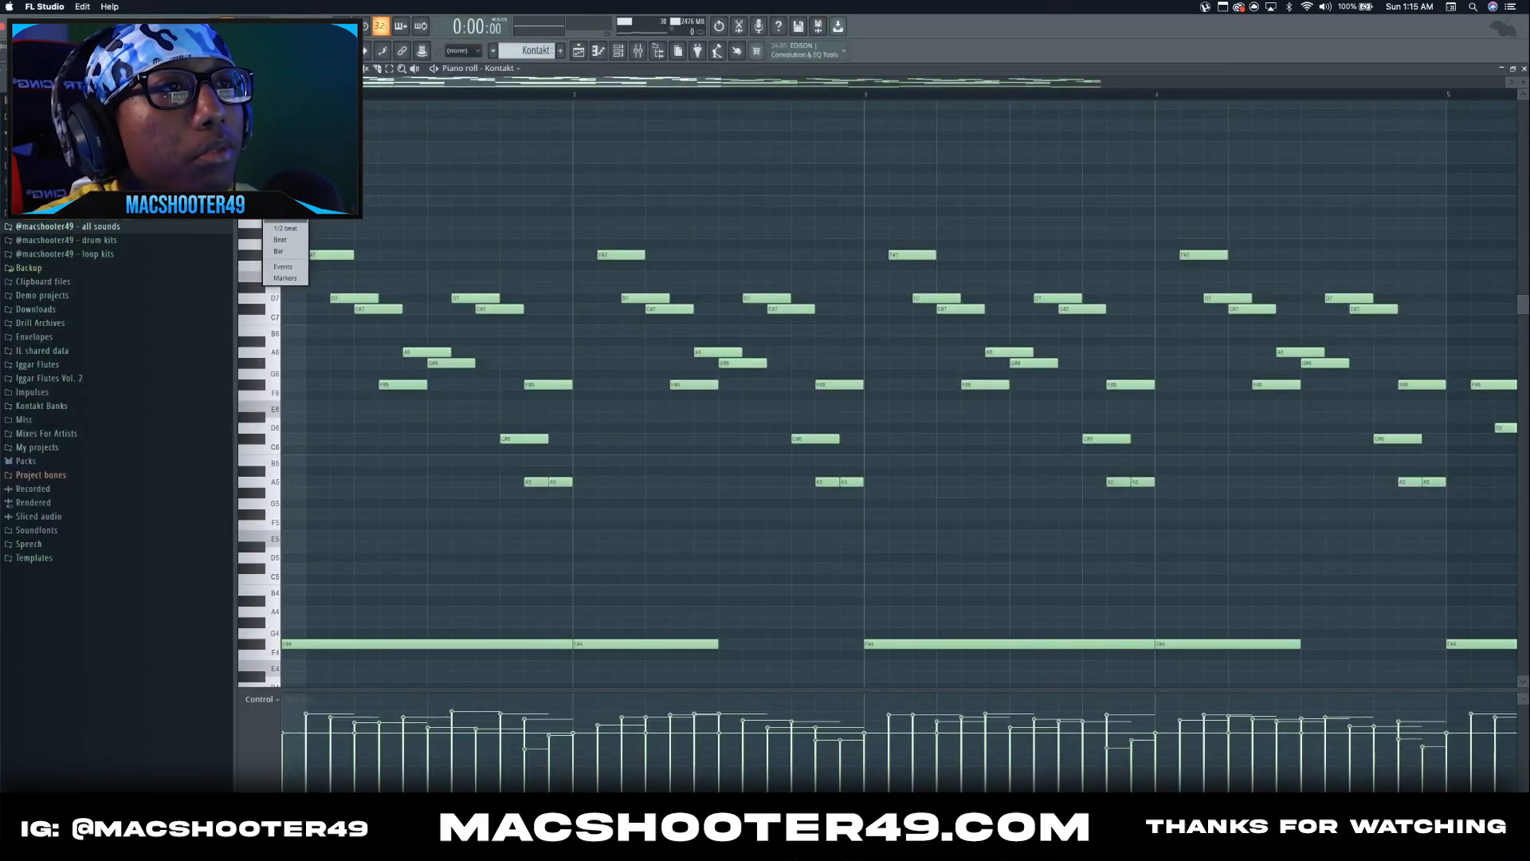
{"action": "left_click", "coordinate": [285, 216]}
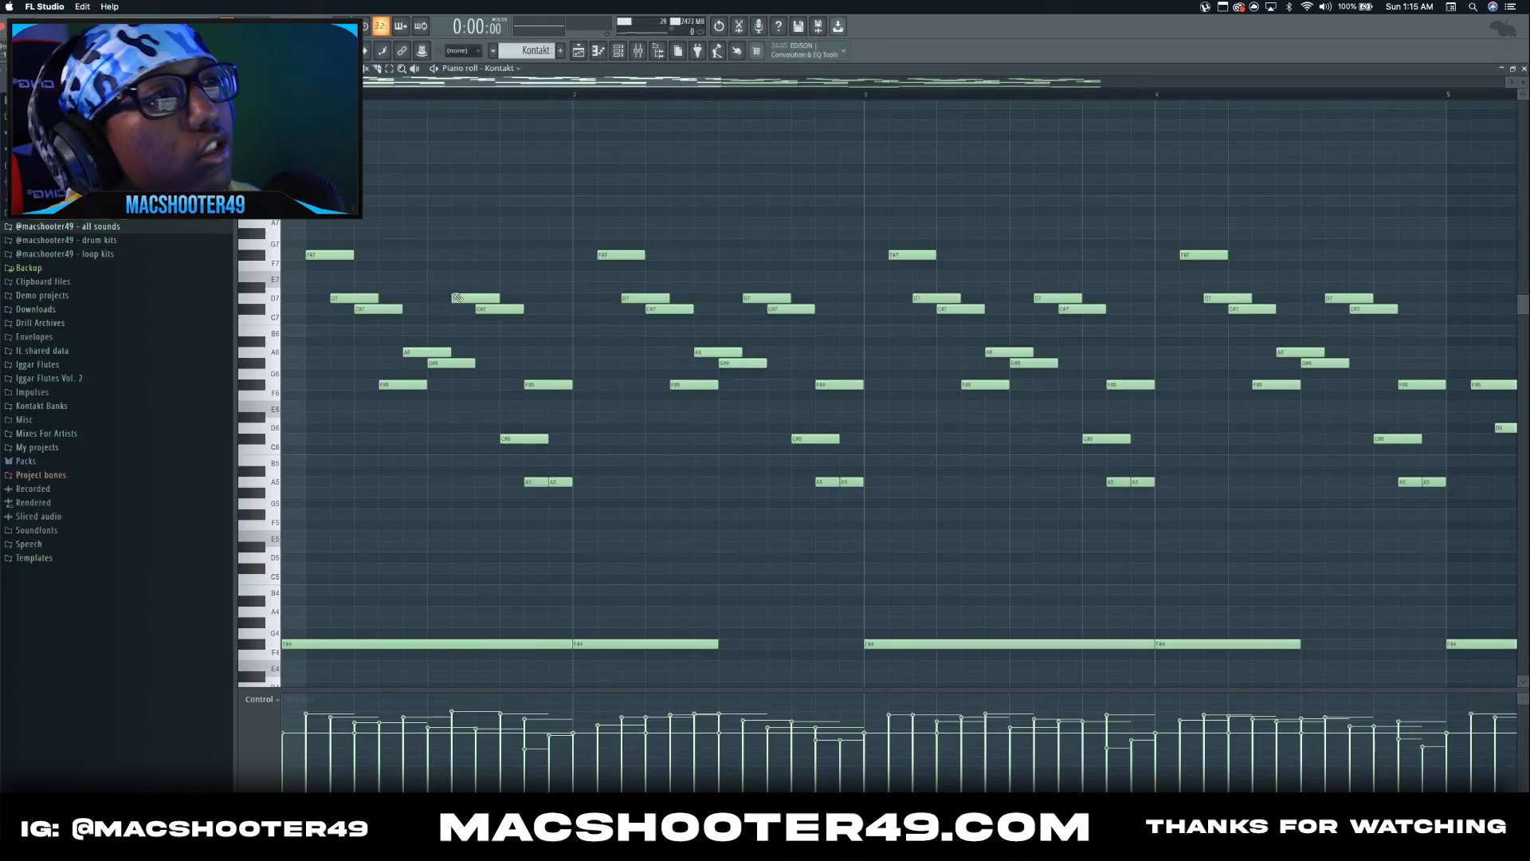
- Examine the Kontakt pattern's melody against its long chord and bass notes and play its opening bars
{"action": "scroll", "coordinate": [504, 292], "scroll_direction": "down", "scroll_amount": 9}
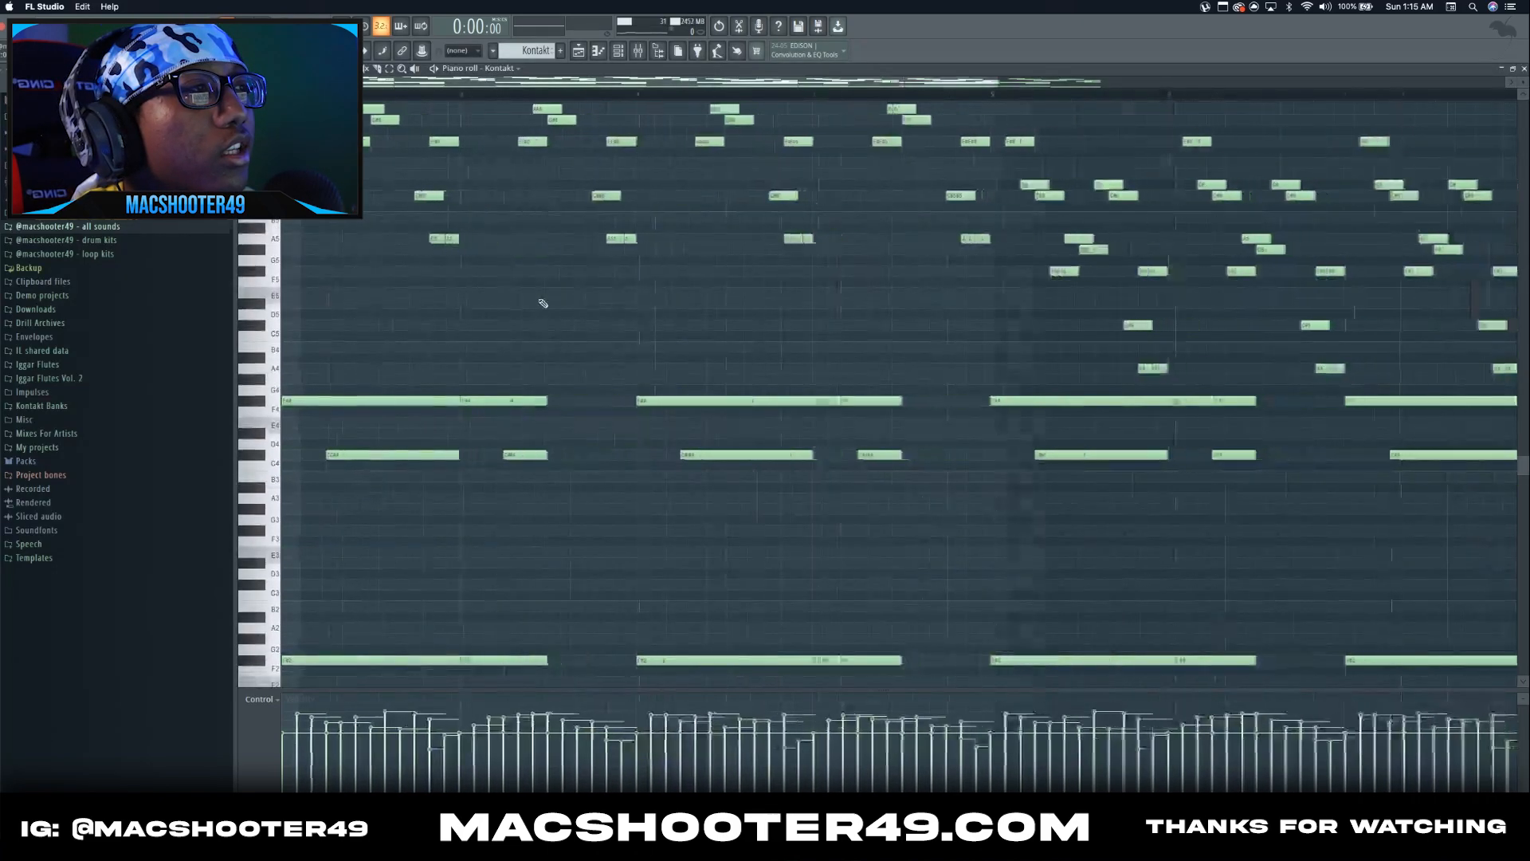
{"action": "scroll", "coordinate": [542, 302], "scroll_direction": "up", "scroll_amount": 3}
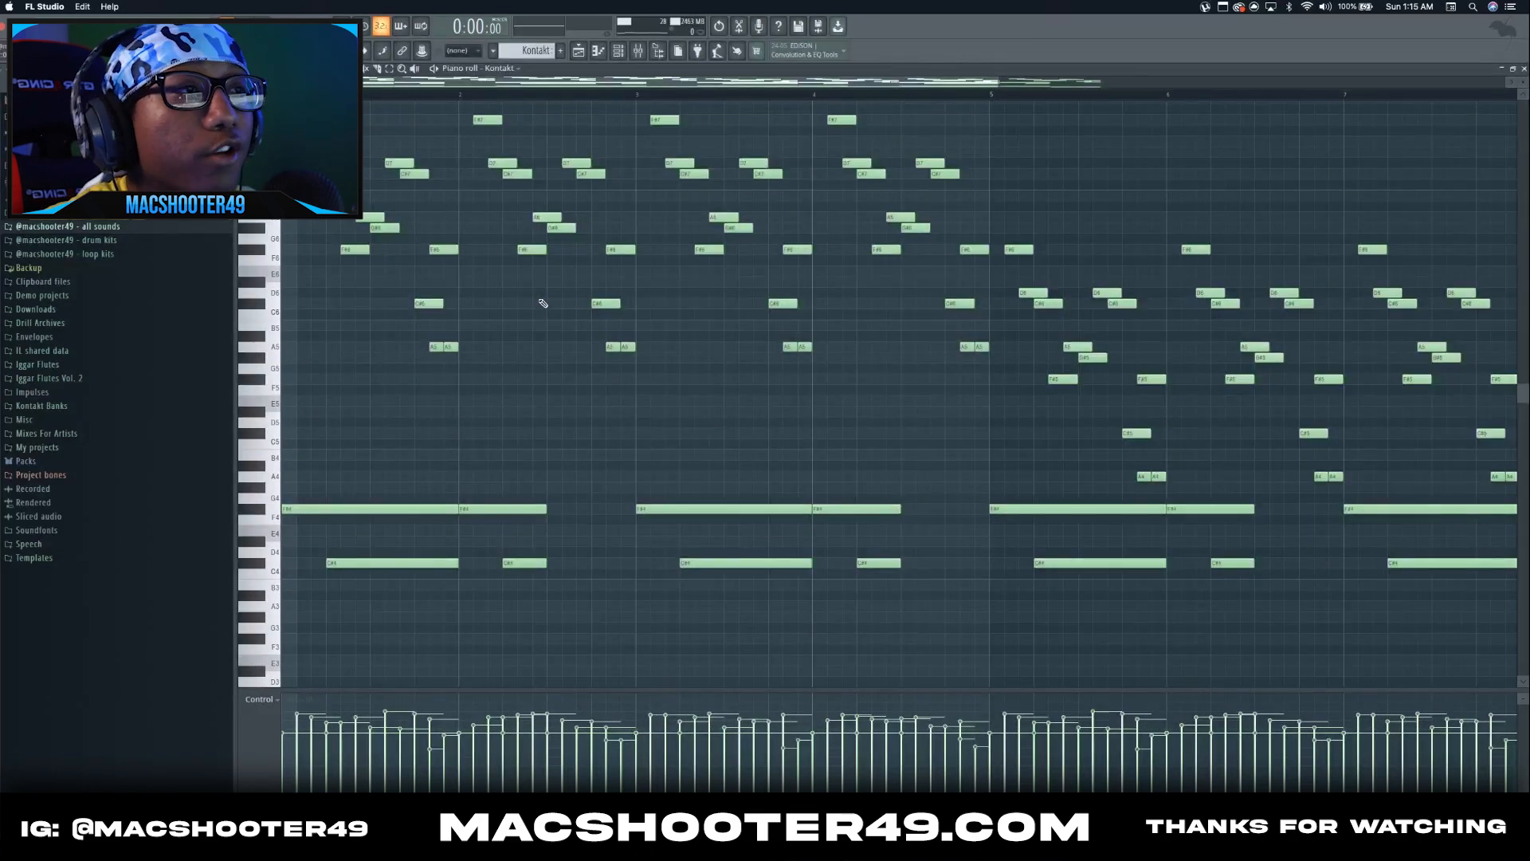
{"action": "scroll", "coordinate": [542, 303], "scroll_direction": "up", "scroll_amount": 6}
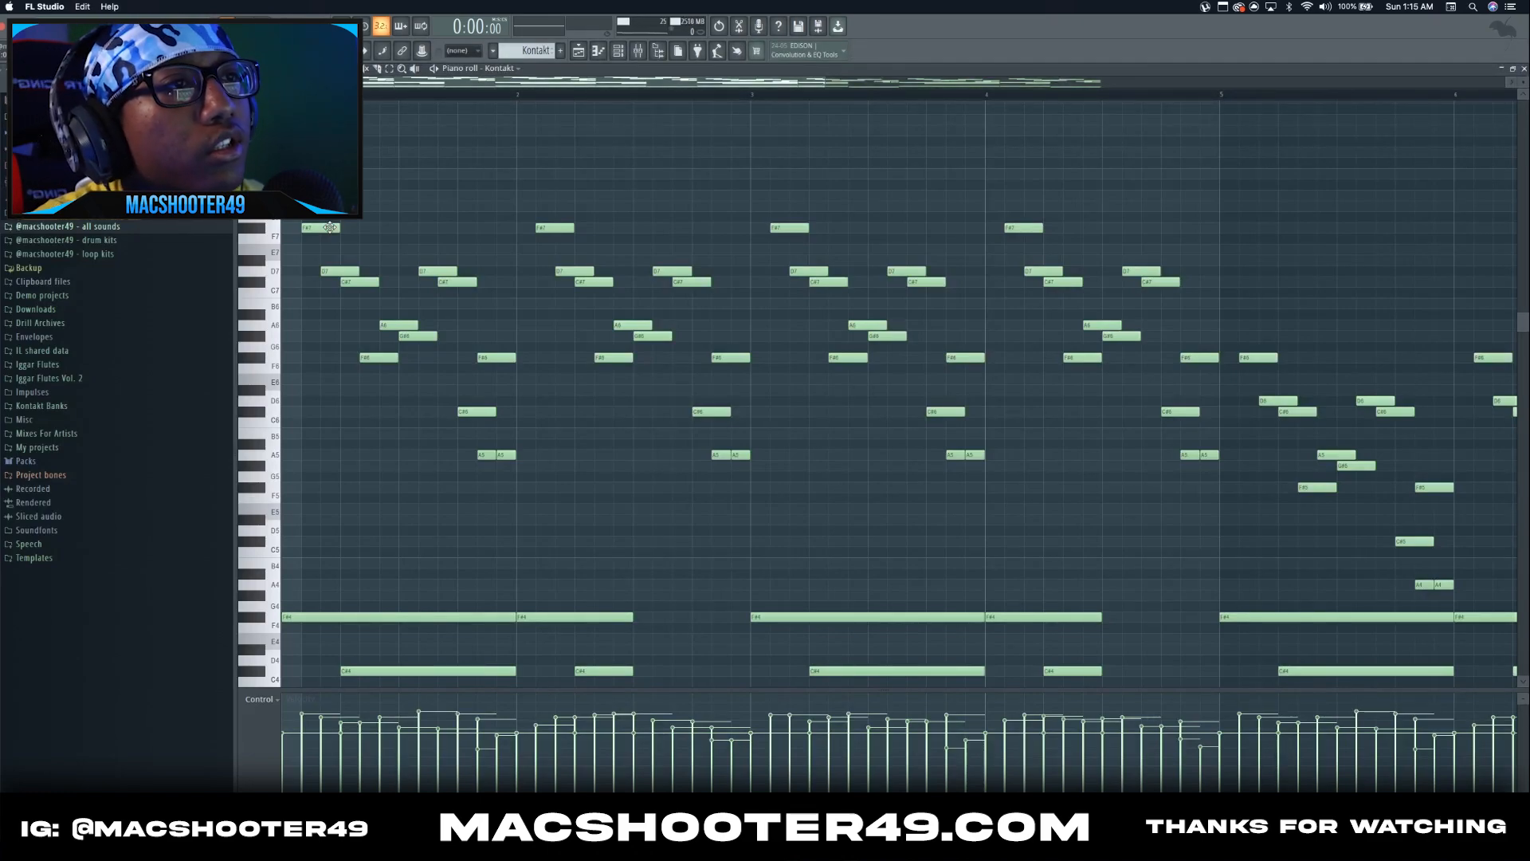
{"action": "key", "text": "space"}
{"action": "scroll", "coordinate": [523, 366], "scroll_direction": "down", "scroll_amount": 8}
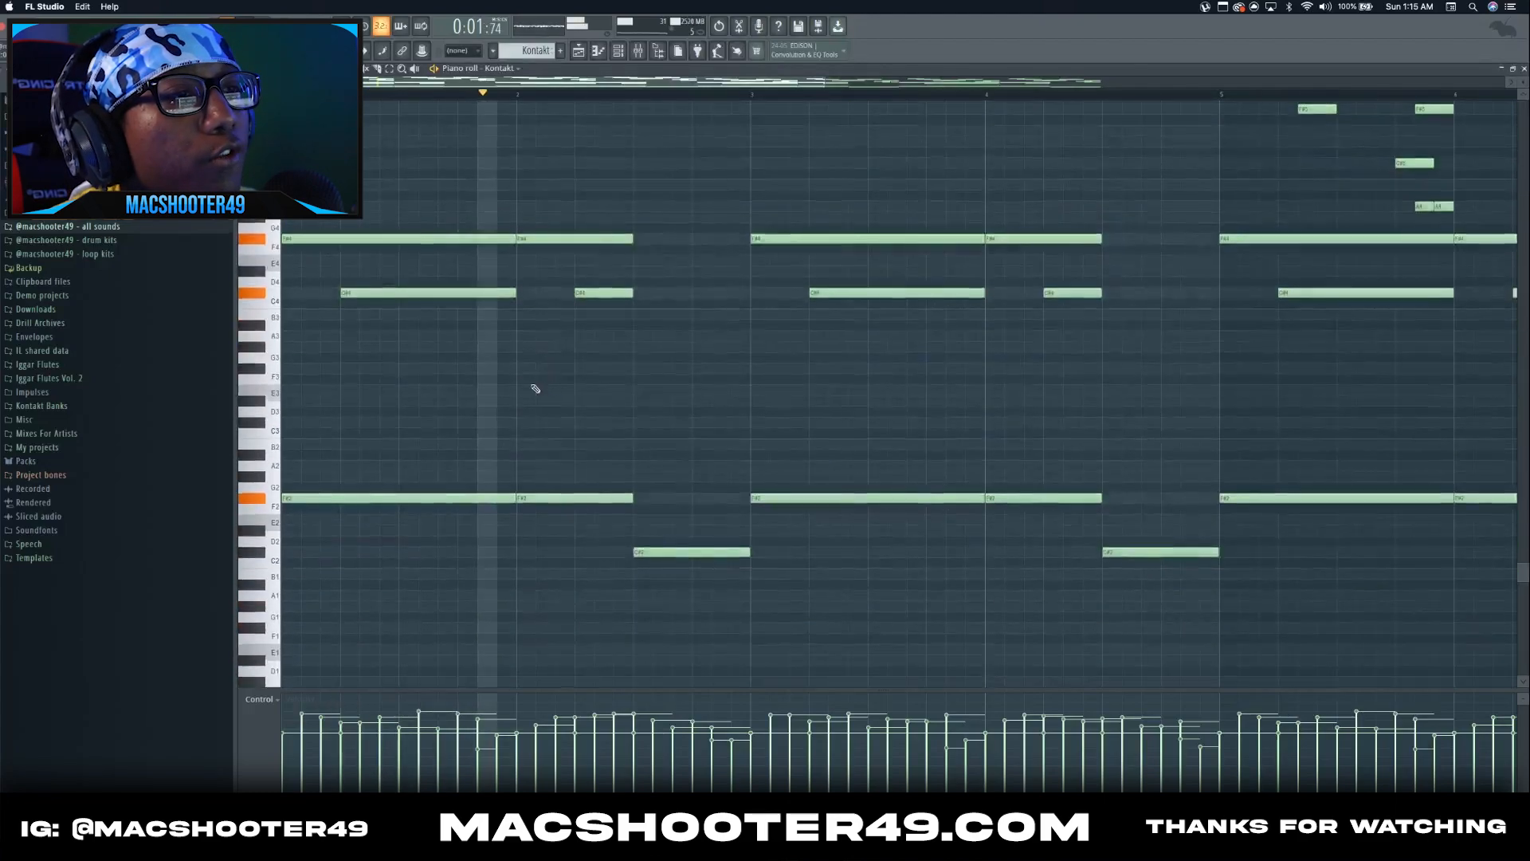
{"action": "key", "text": "space"}
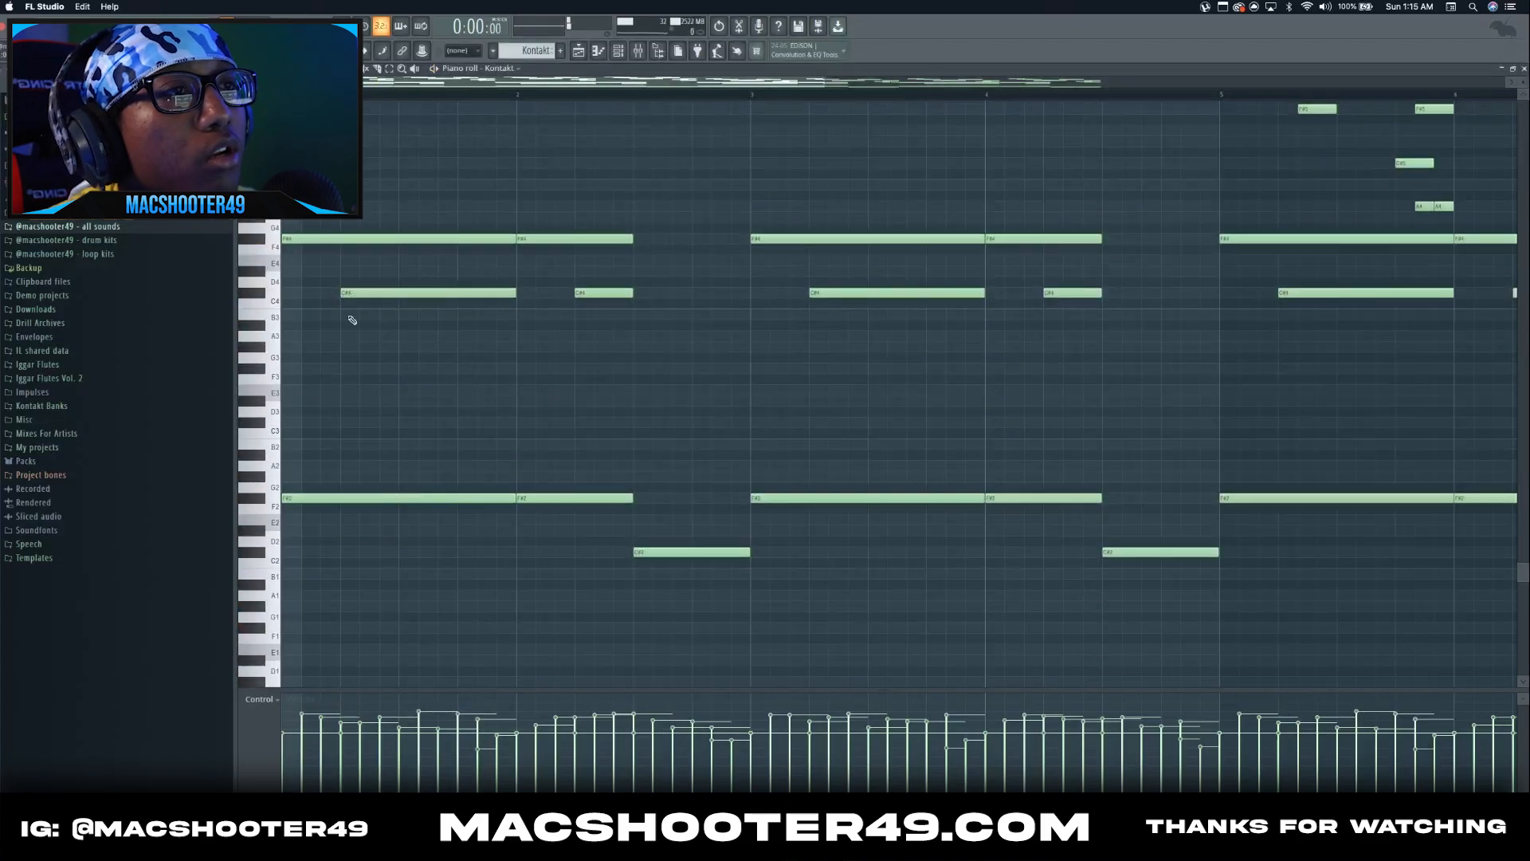
- Audition the two opening chord notes and play the pattern from the start to hear them with the bass
{"action": "left_click", "coordinate": [378, 238]}
{"action": "left_click", "coordinate": [380, 294]}
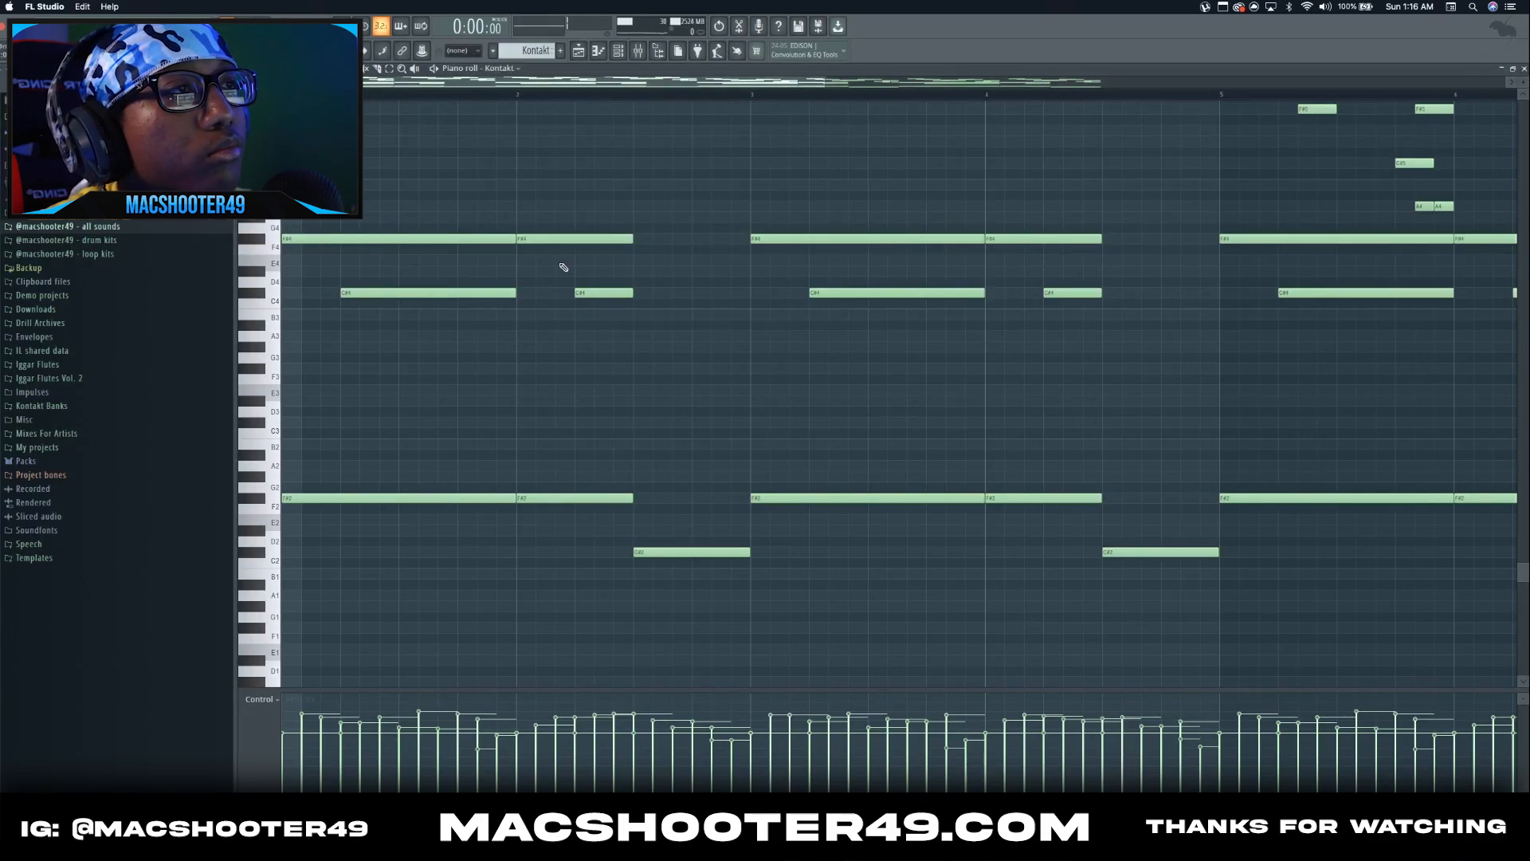
{"action": "key", "text": "space"}
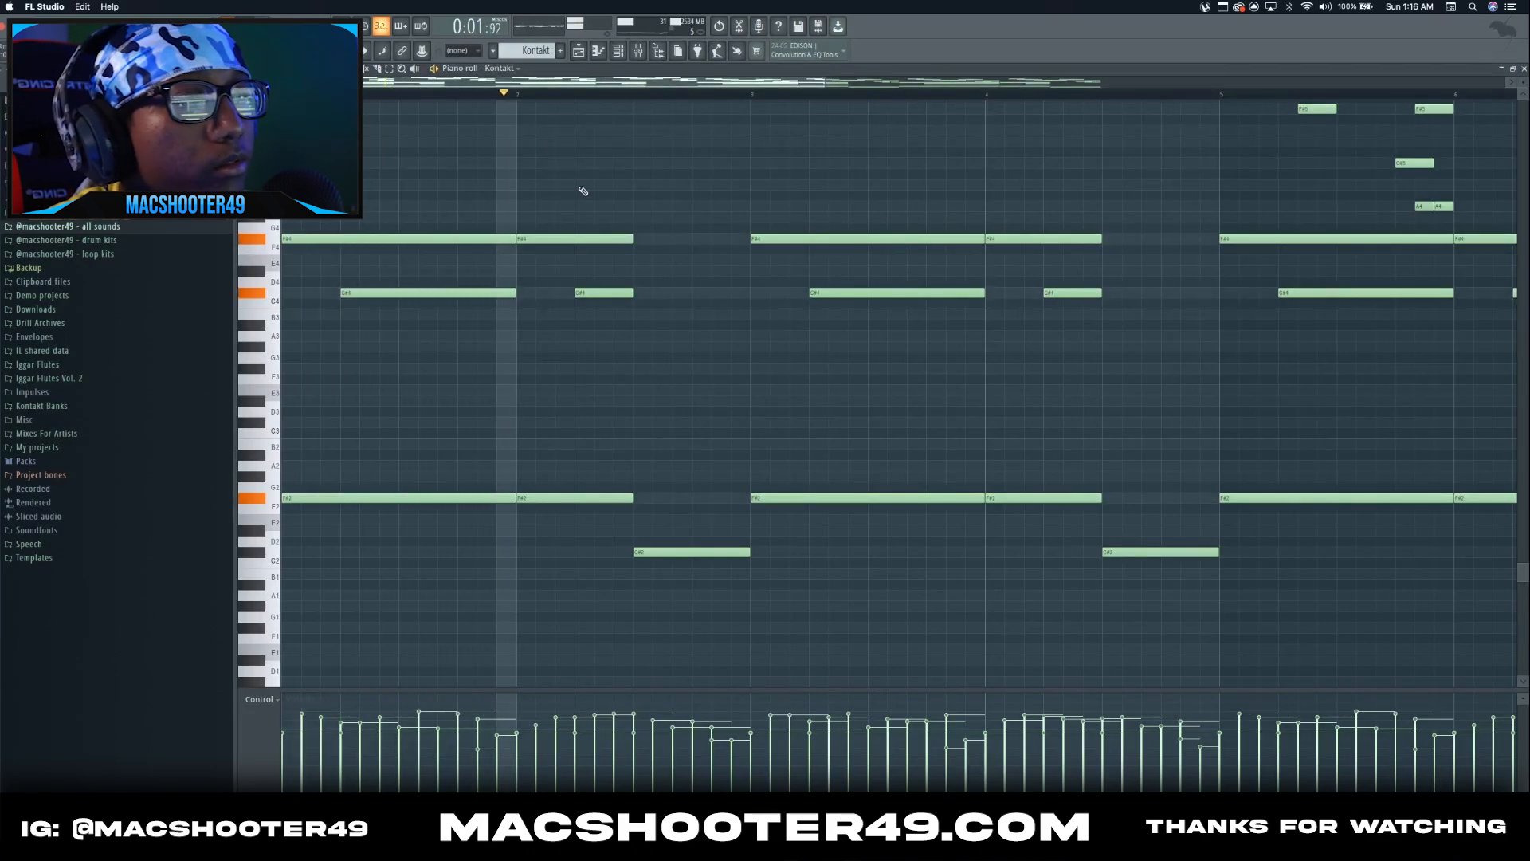
{"action": "key", "text": "space"}
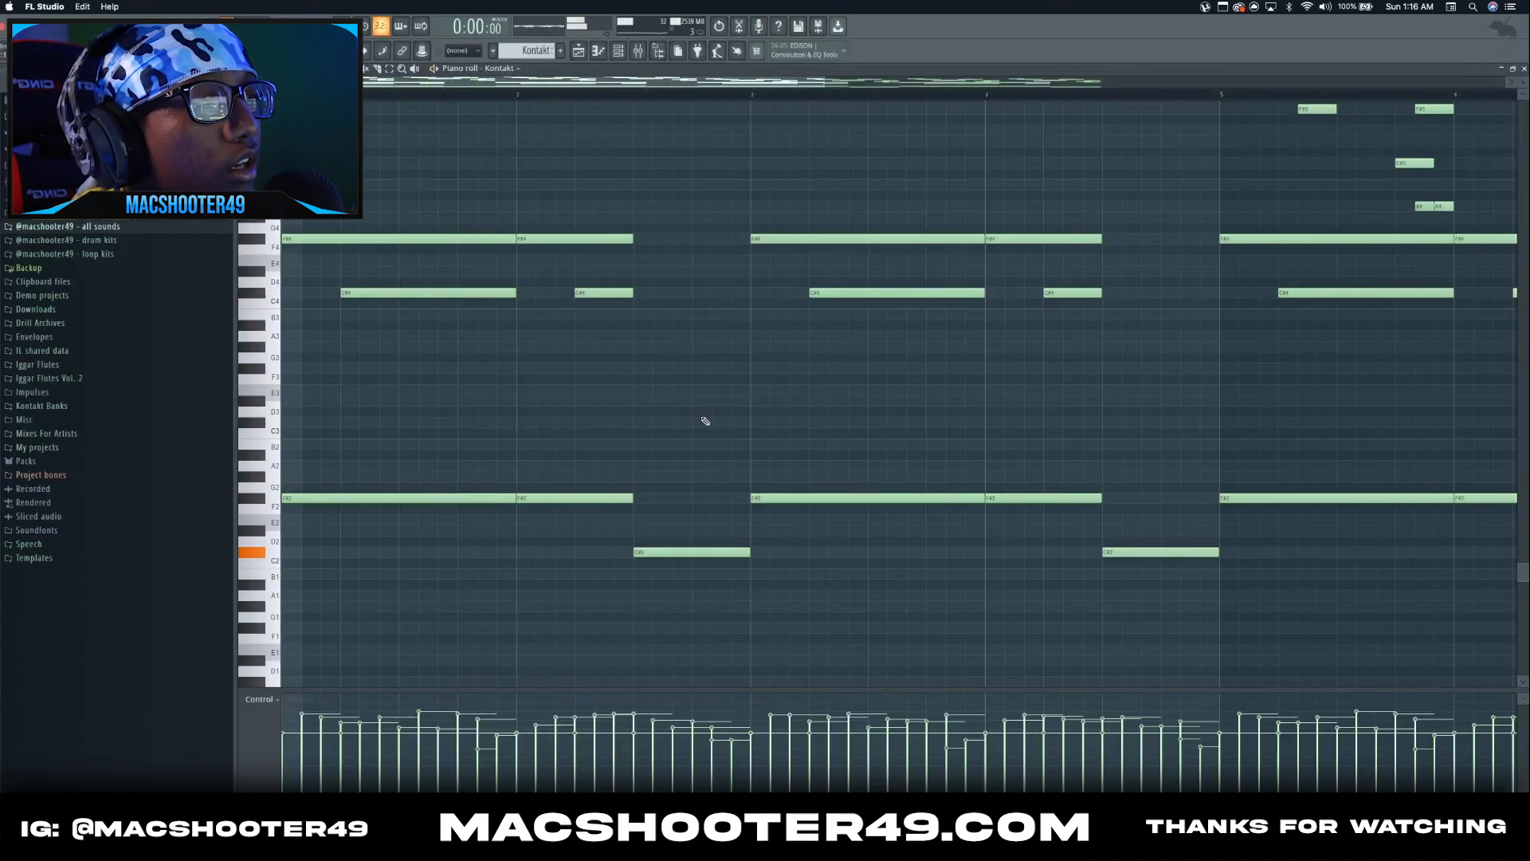
- Audition the low bass note that ends the second bar, then return to the playlist
{"action": "scroll", "coordinate": [702, 422], "scroll_direction": "down", "scroll_amount": 3}
{"action": "scroll", "coordinate": [674, 414], "scroll_direction": "up", "scroll_amount": 2, "text": "ctrl"}
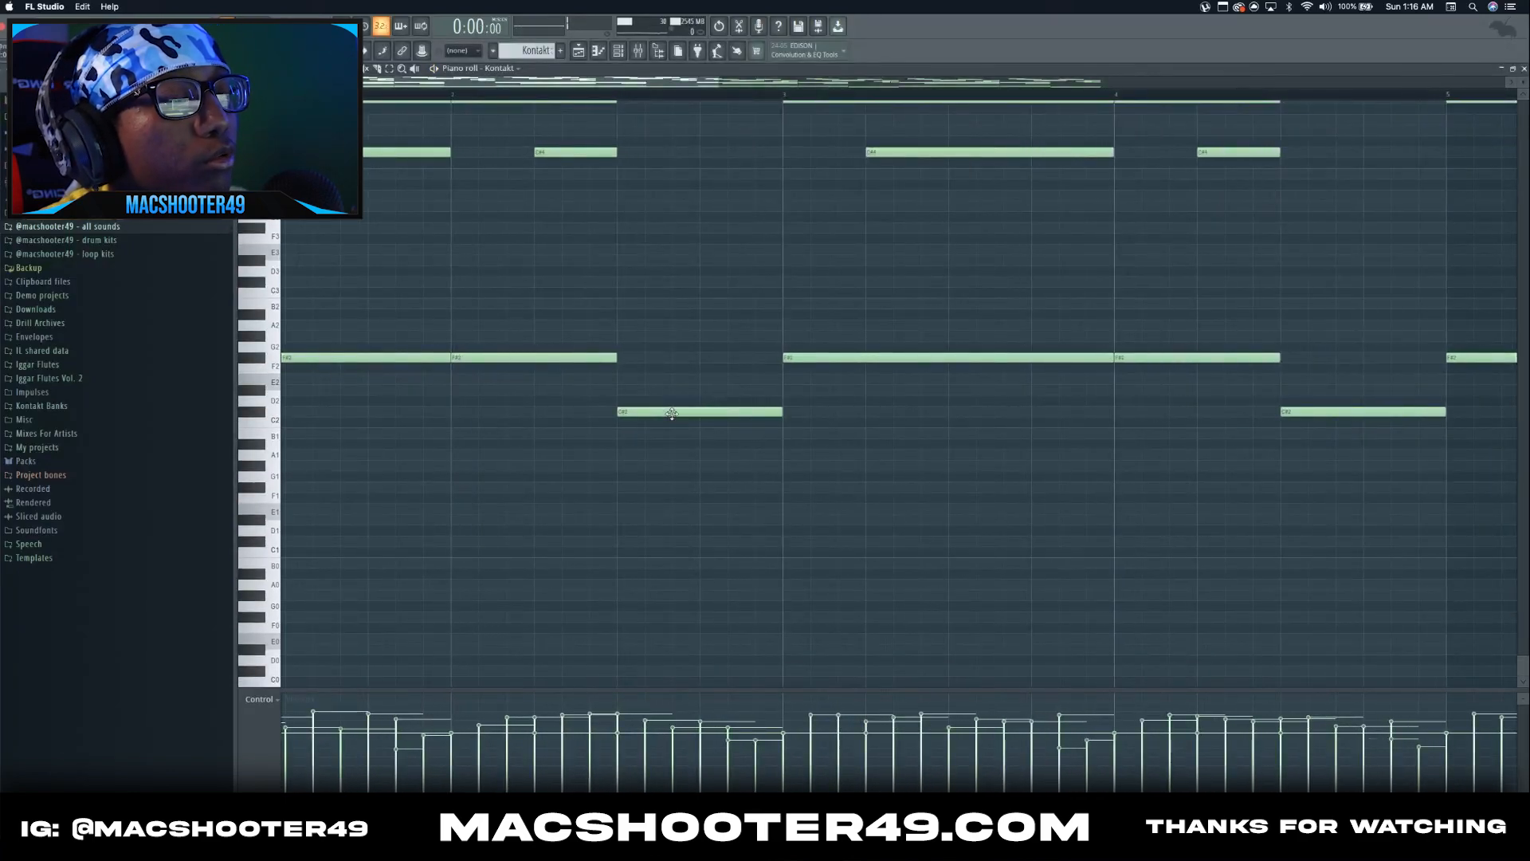
{"action": "left_click", "coordinate": [672, 413]}
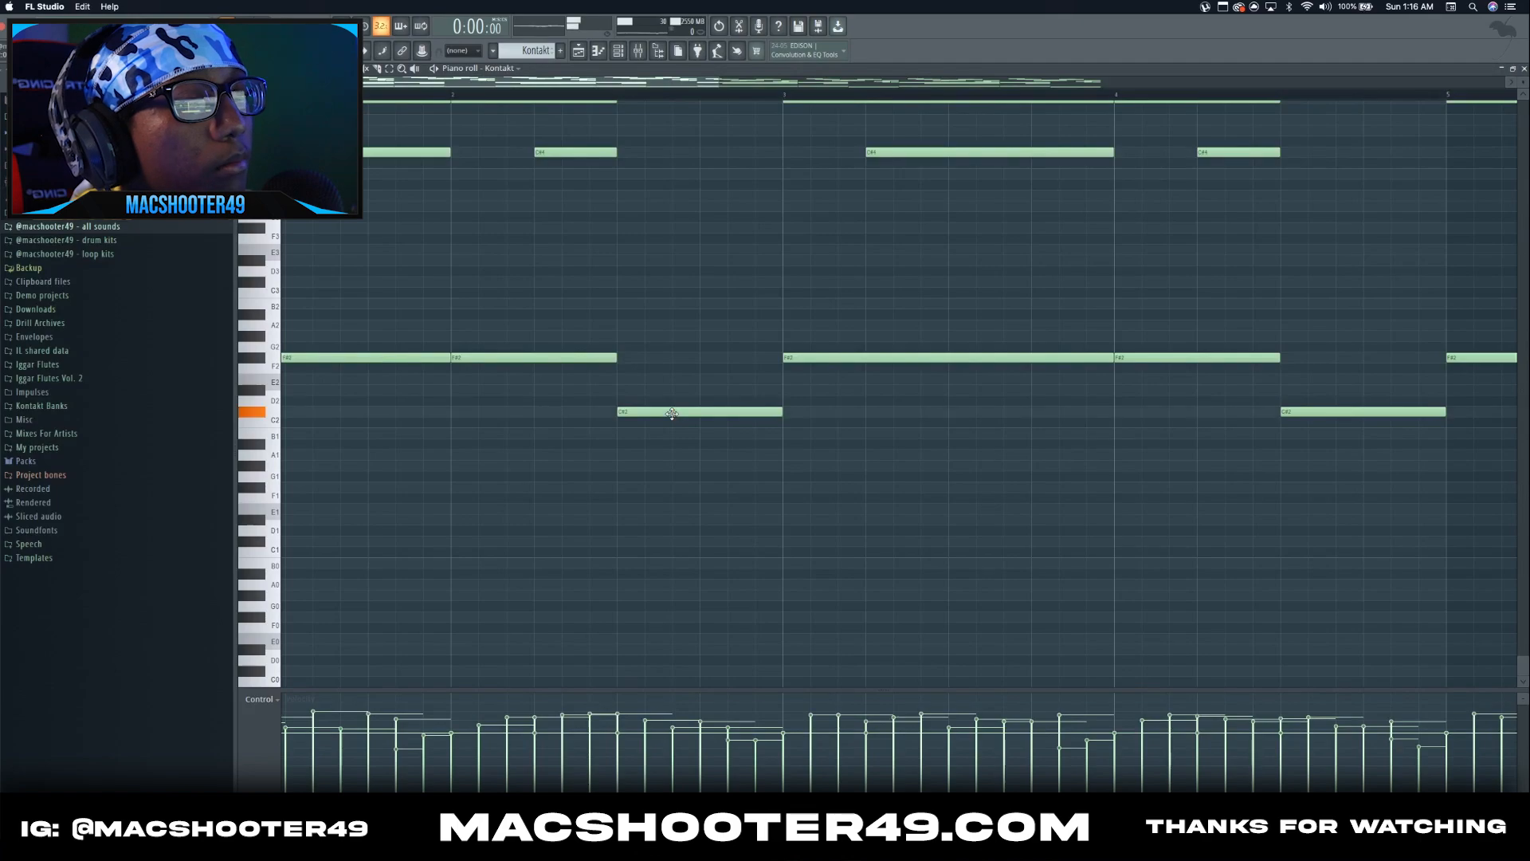
{"action": "scroll", "coordinate": [672, 413], "scroll_direction": "down", "scroll_amount": 4, "text": "ctrl"}
{"action": "key", "text": "Escape"}
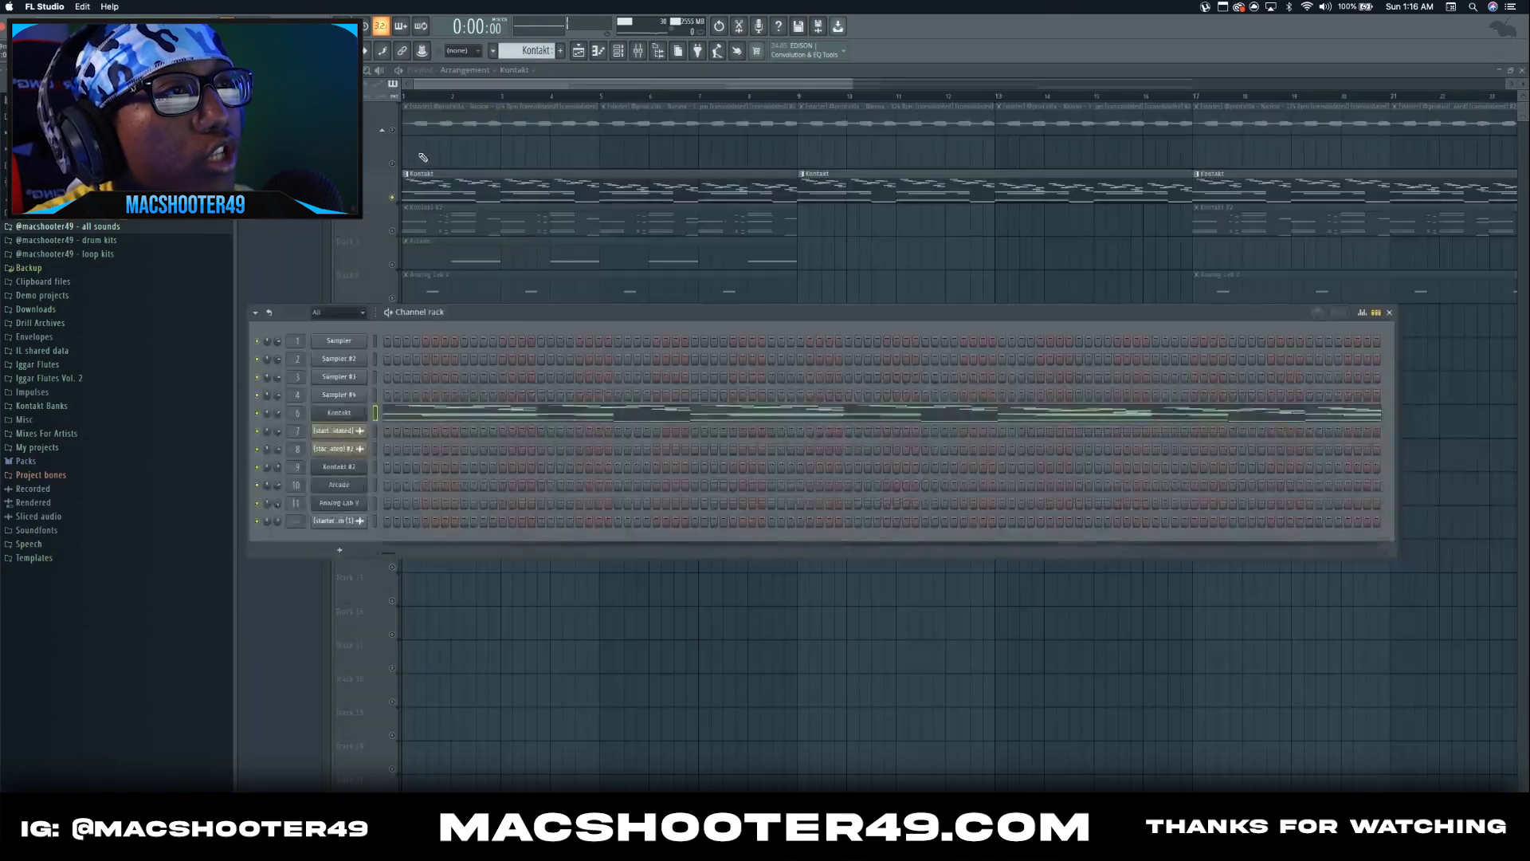
- Solo the starter sample track and audition it in the second bar
{"action": "right_click", "coordinate": [393, 131]}
{"action": "left_click", "coordinate": [492, 94]}
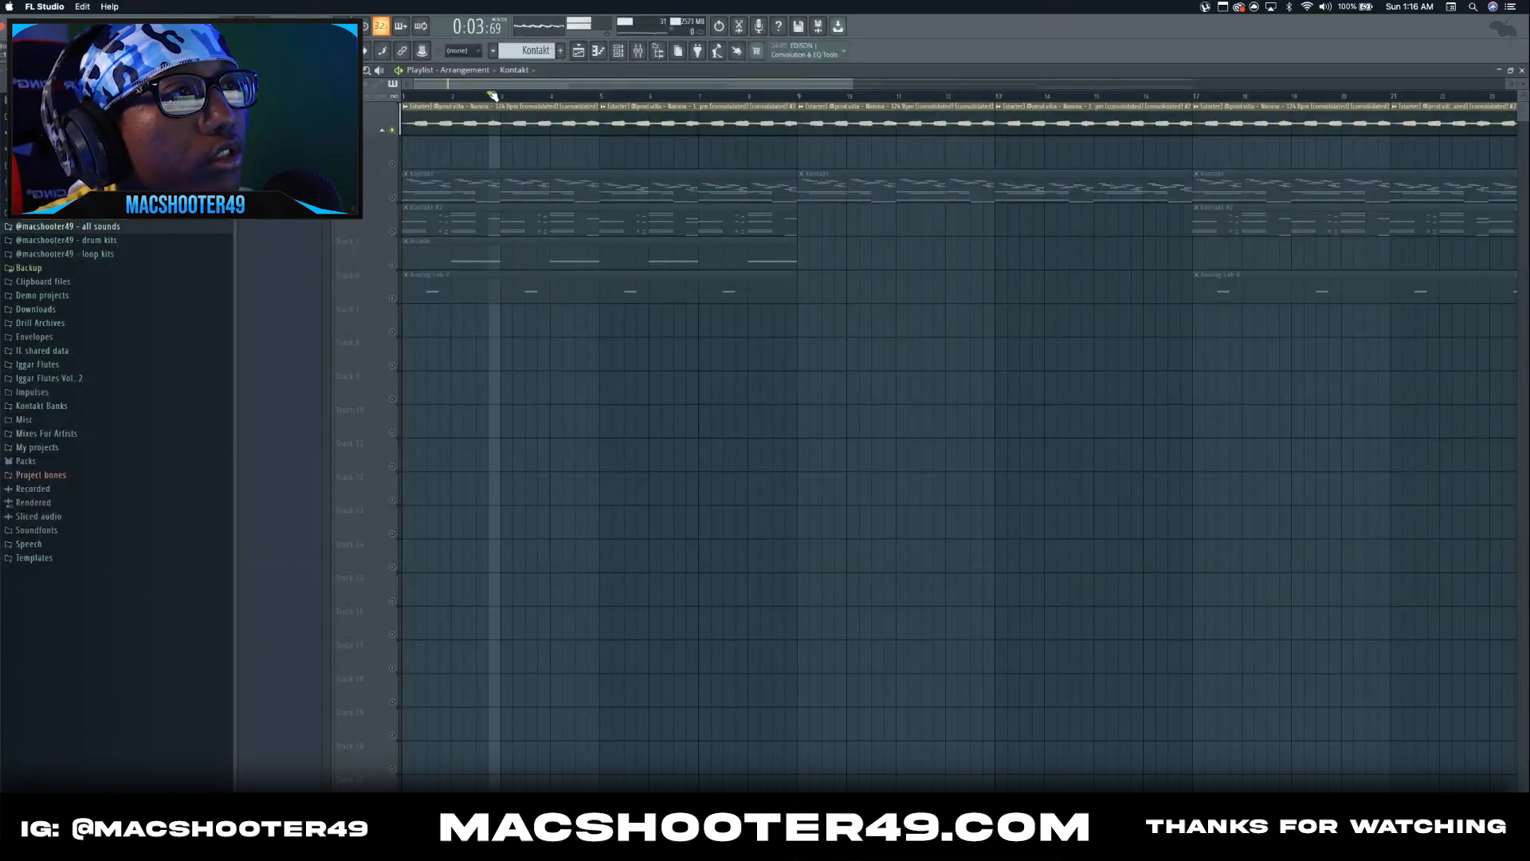
{"action": "key", "text": "space"}
{"action": "left_click", "coordinate": [477, 96]}
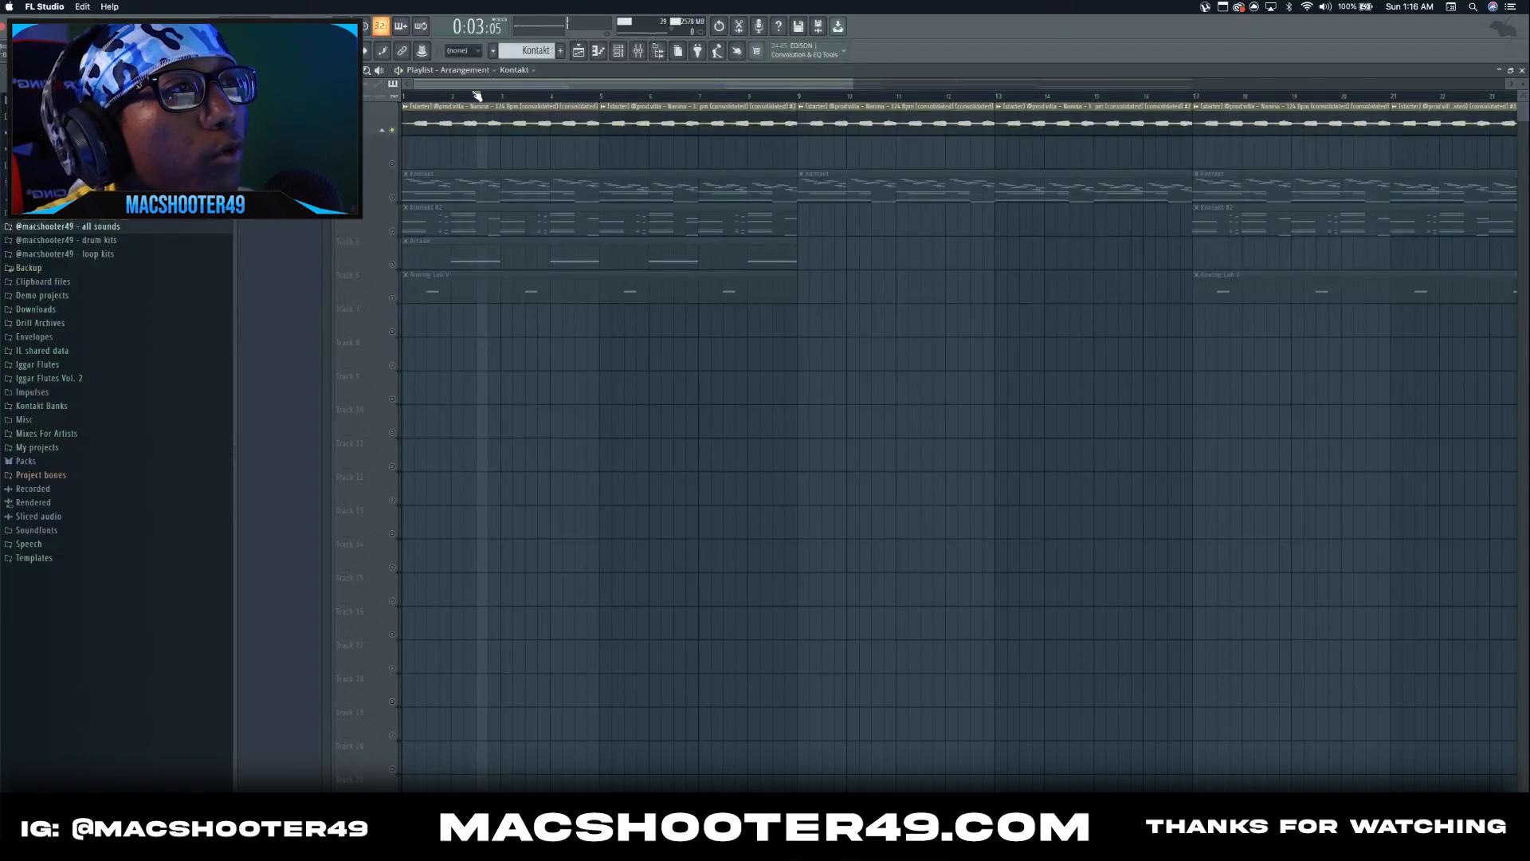
- Unmute the Kontakt track and audition it together with the starter sample in the second bar
{"action": "left_click", "coordinate": [392, 197]}
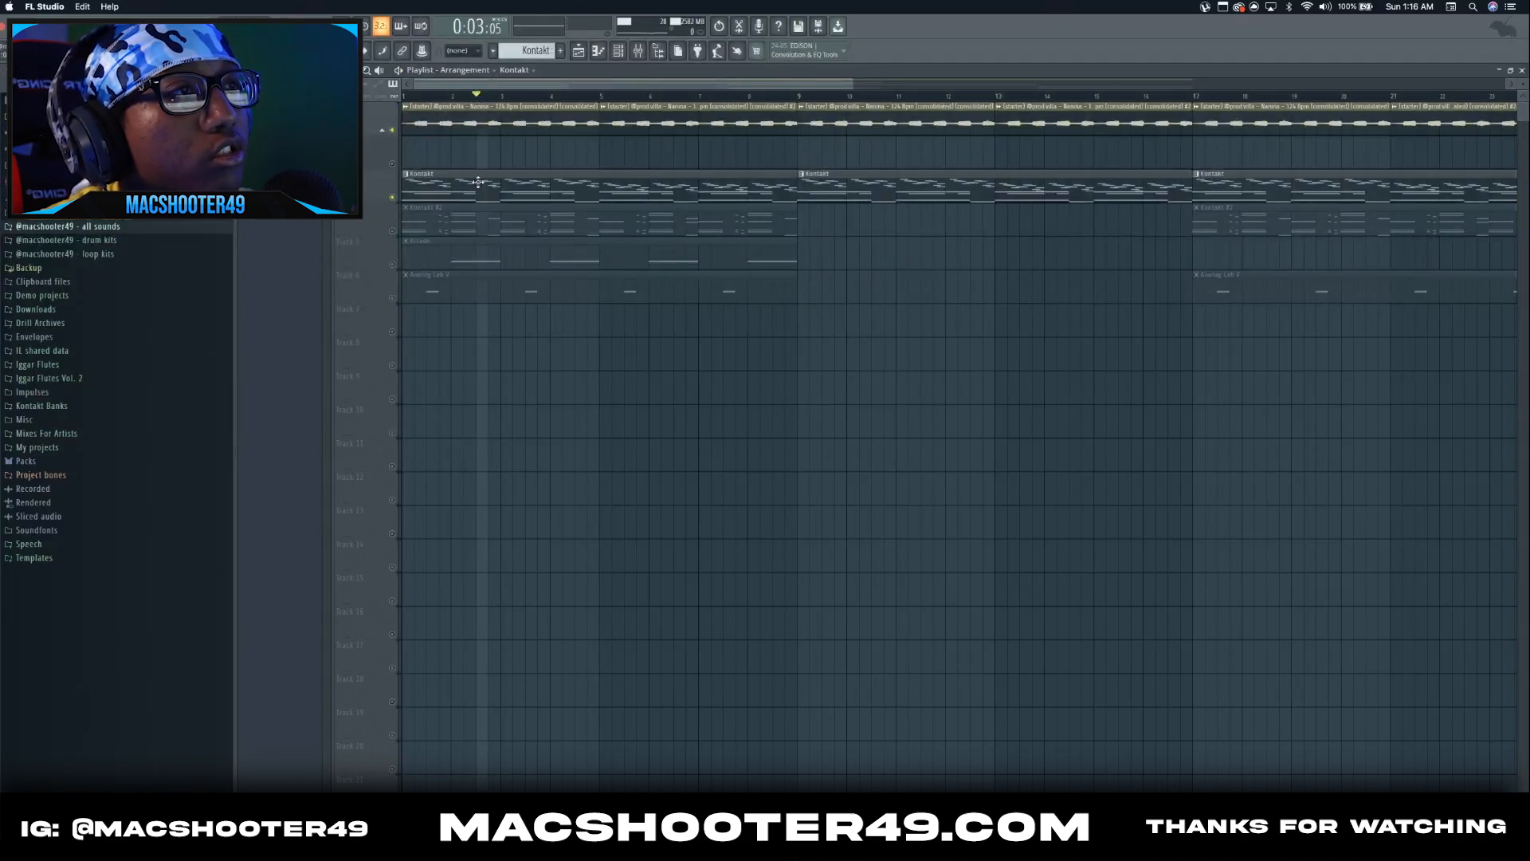
{"action": "left_click", "coordinate": [471, 96]}
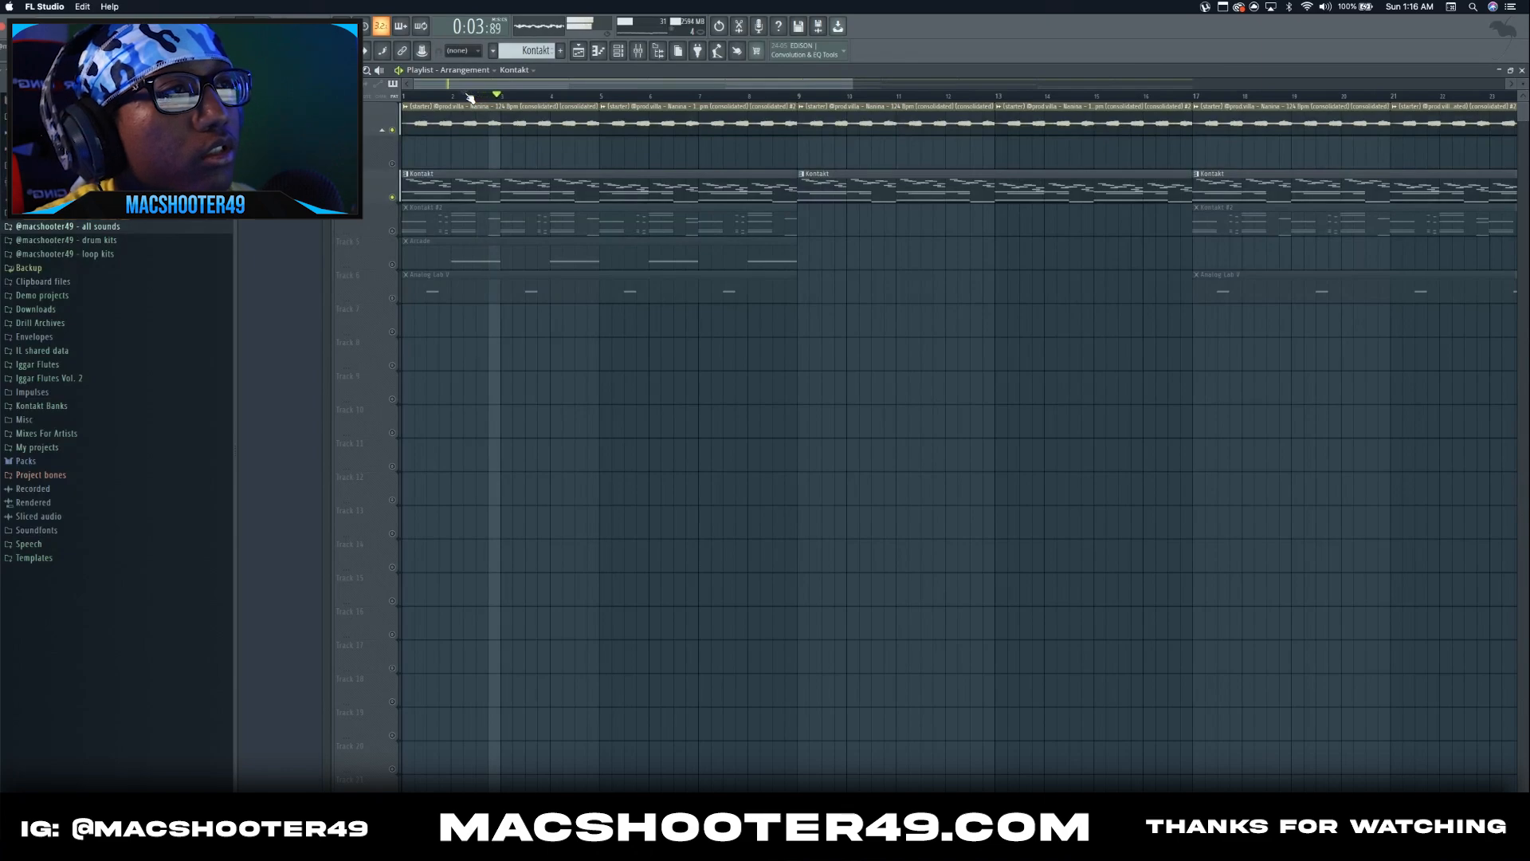
{"action": "left_click", "coordinate": [469, 95]}
- Restore all tracks, then solo only the Kontakt track
{"action": "right_click", "coordinate": [392, 198]}
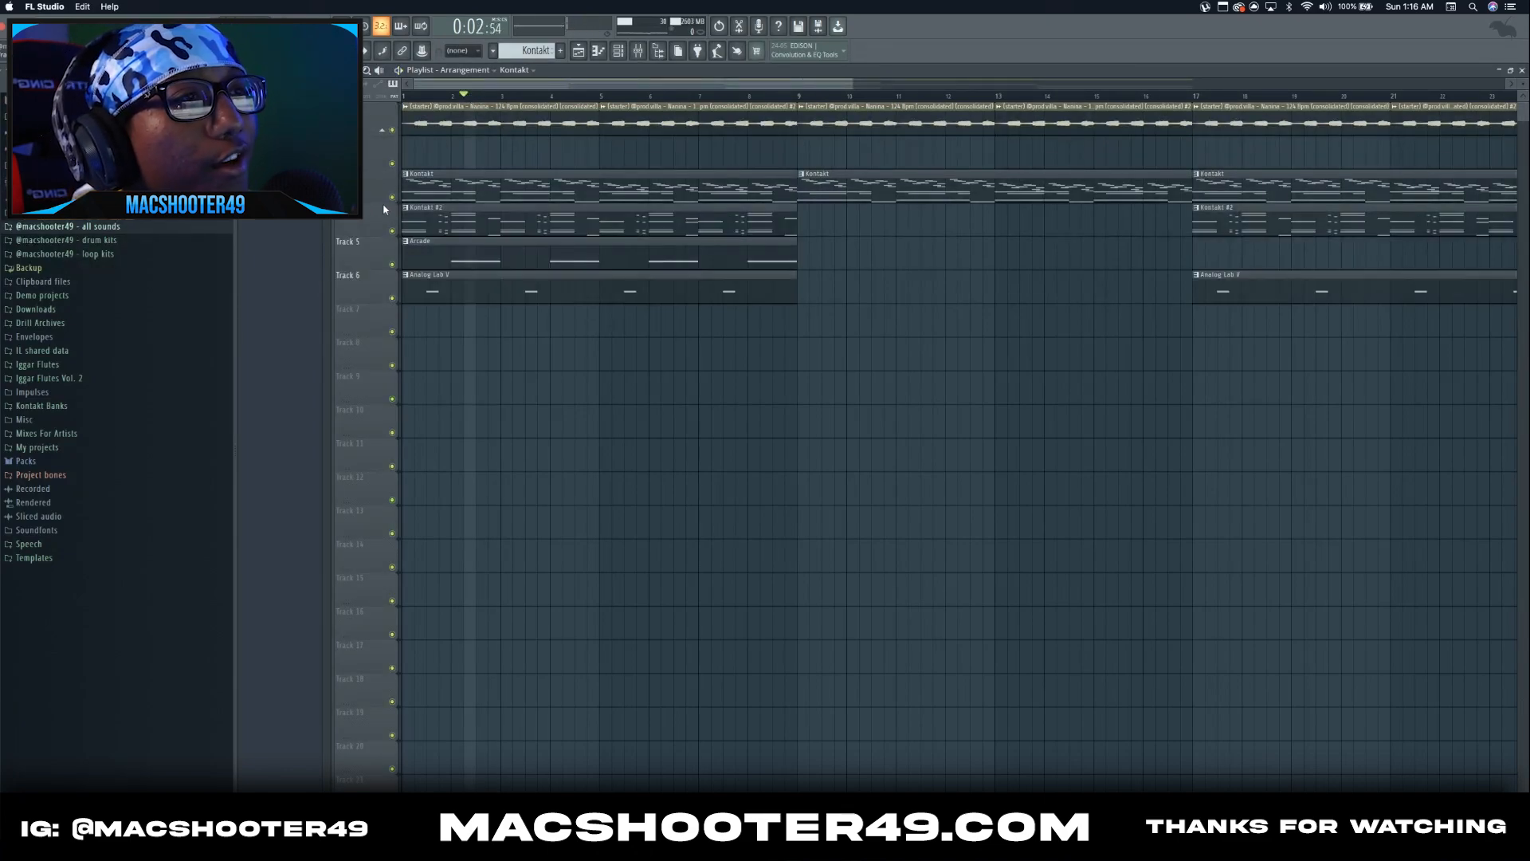
{"action": "right_click", "coordinate": [392, 199]}
{"action": "key", "text": "space"}
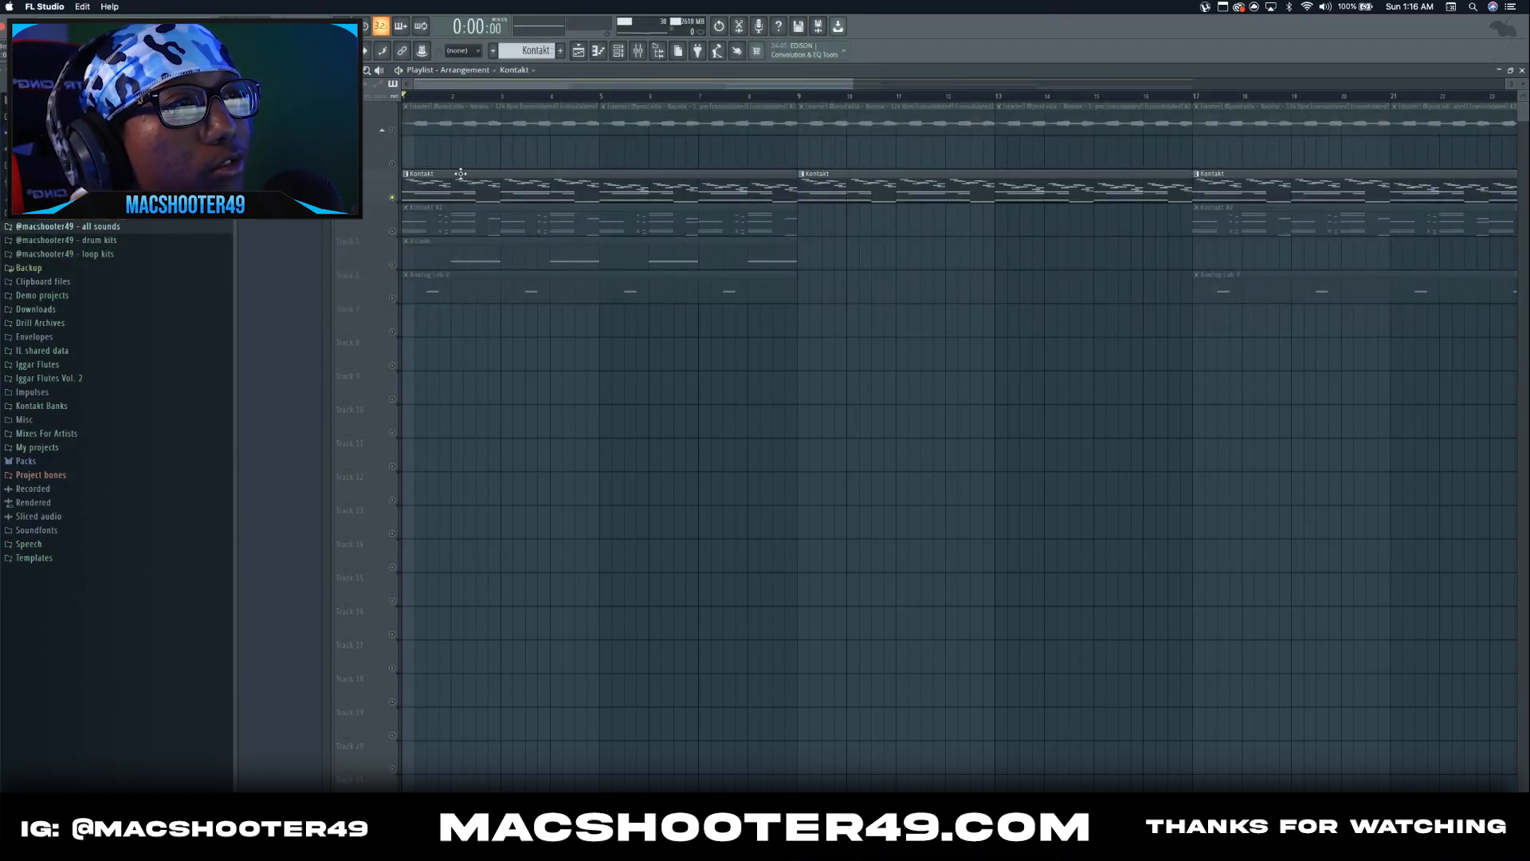
- Open the Kontakt pattern in the piano roll and choose a finer grid snap setting
{"action": "double_click", "coordinate": [461, 174]}
{"action": "scroll", "coordinate": [505, 219], "scroll_direction": "up", "scroll_amount": 5}
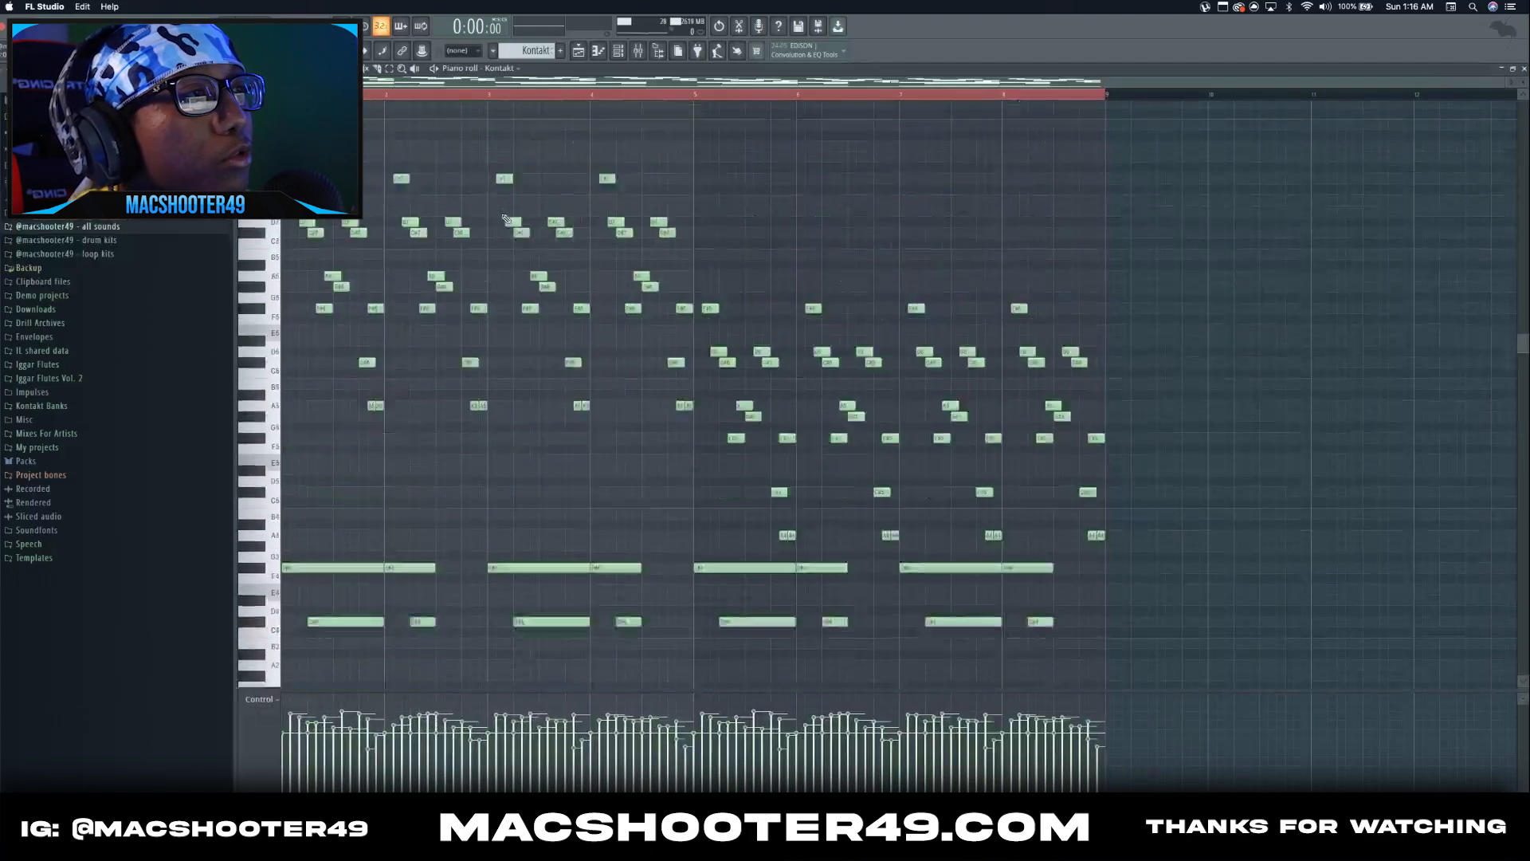
{"action": "left_click", "coordinate": [269, 68]}
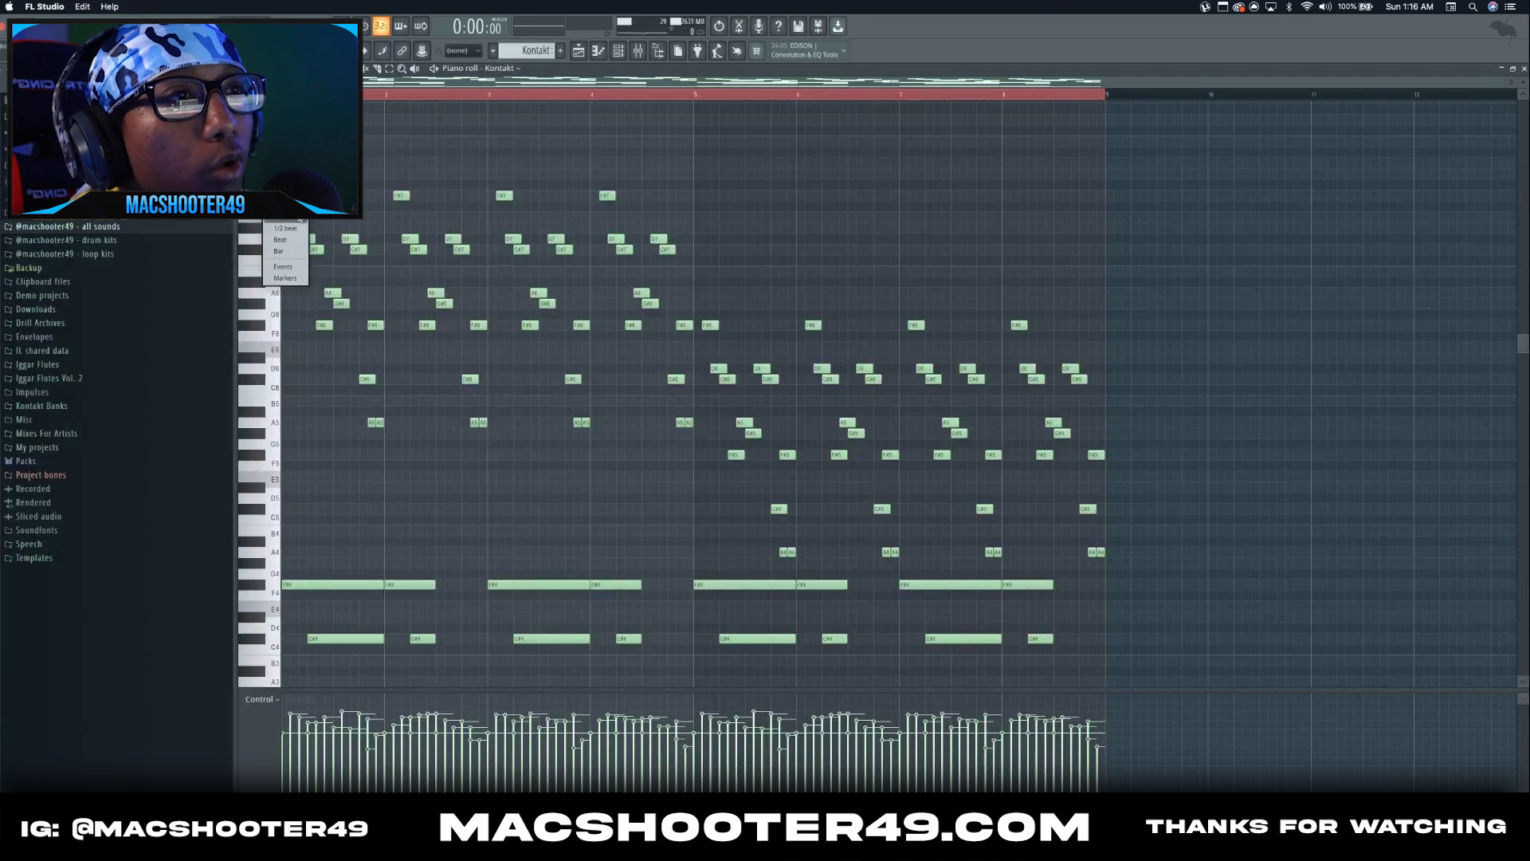
{"action": "left_click", "coordinate": [285, 132]}
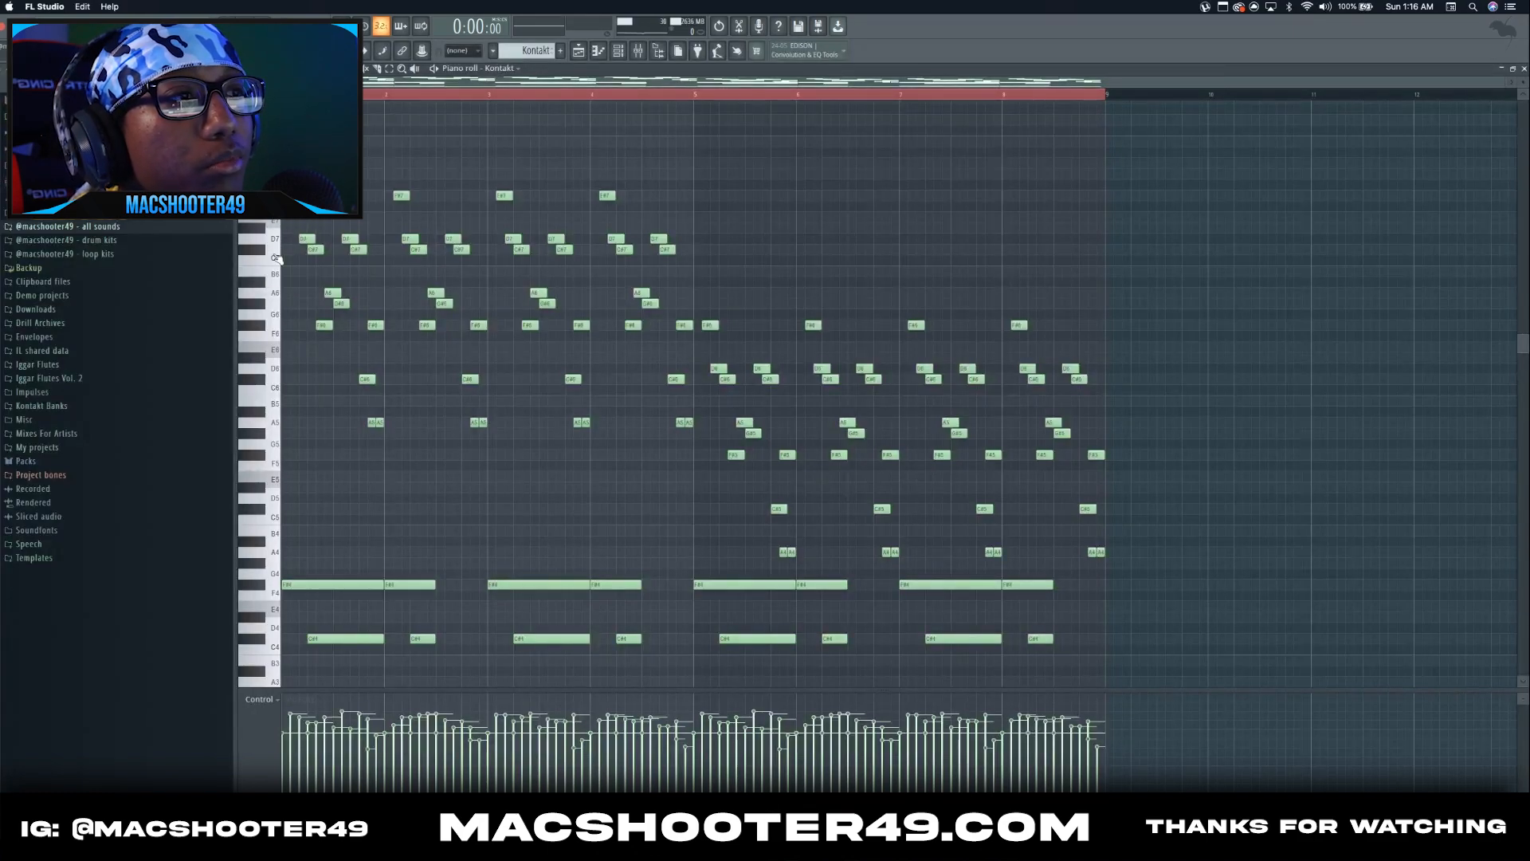
- Examine how the melody descends across the pattern above its chord and bass notes, then close the piano roll
{"action": "scroll", "coordinate": [325, 275], "scroll_direction": "down", "scroll_amount": 5}
{"action": "scroll", "coordinate": [351, 271], "scroll_direction": "up", "scroll_amount": 5}
{"action": "scroll", "coordinate": [286, 415], "scroll_direction": "up", "scroll_amount": 5}
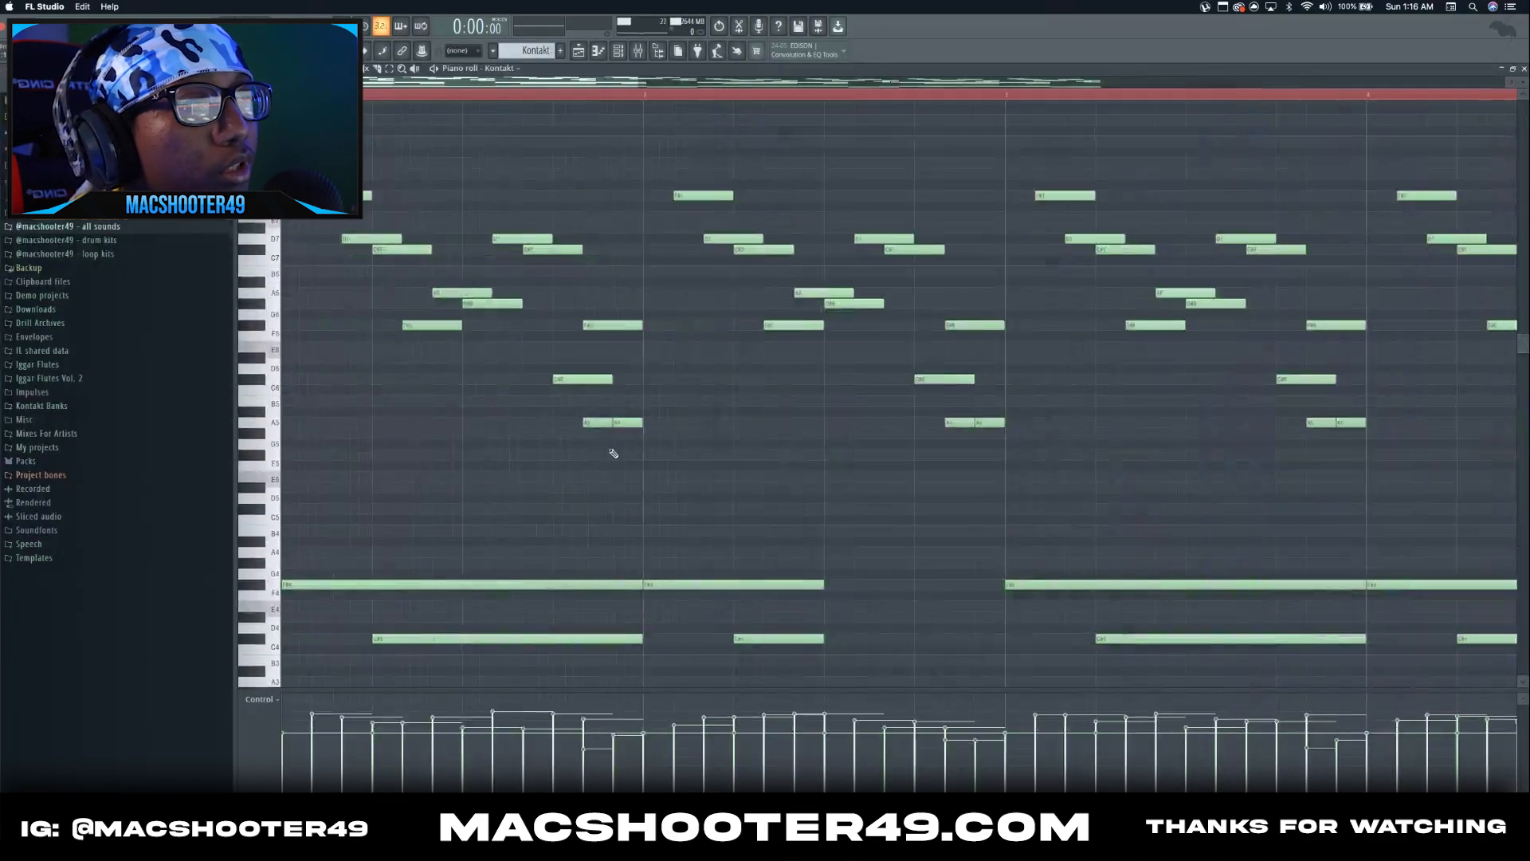
{"action": "scroll", "coordinate": [629, 399], "scroll_direction": "down", "scroll_amount": 5}
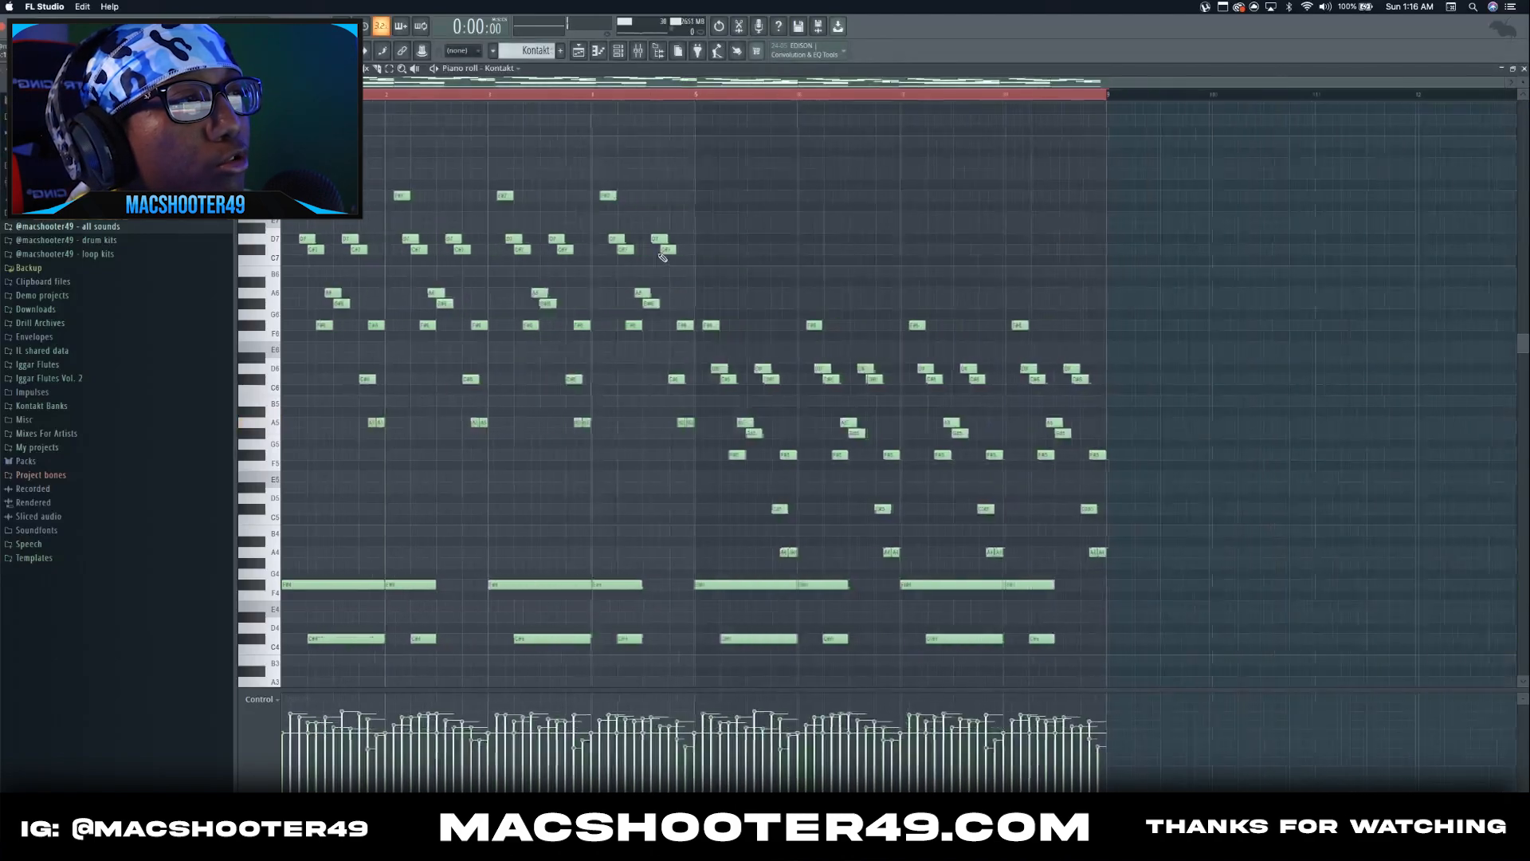
{"action": "scroll", "coordinate": [669, 247], "scroll_direction": "down", "scroll_amount": 8}
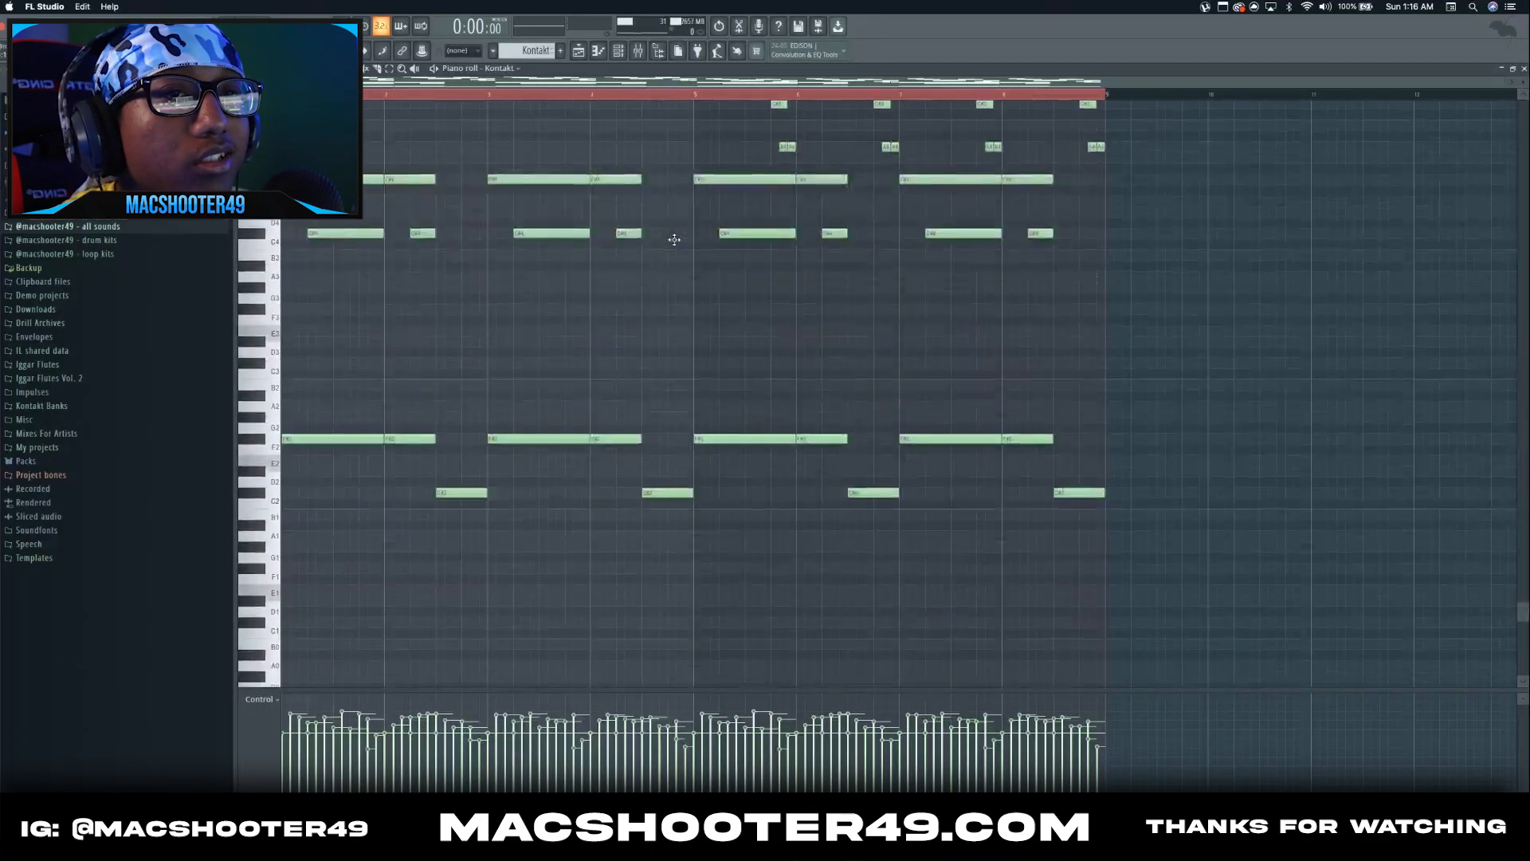
{"action": "key", "text": "Escape"}
- Select the Kontakt #2 pattern in the playlist and view its notes in the piano roll
{"action": "left_click", "coordinate": [471, 230]}
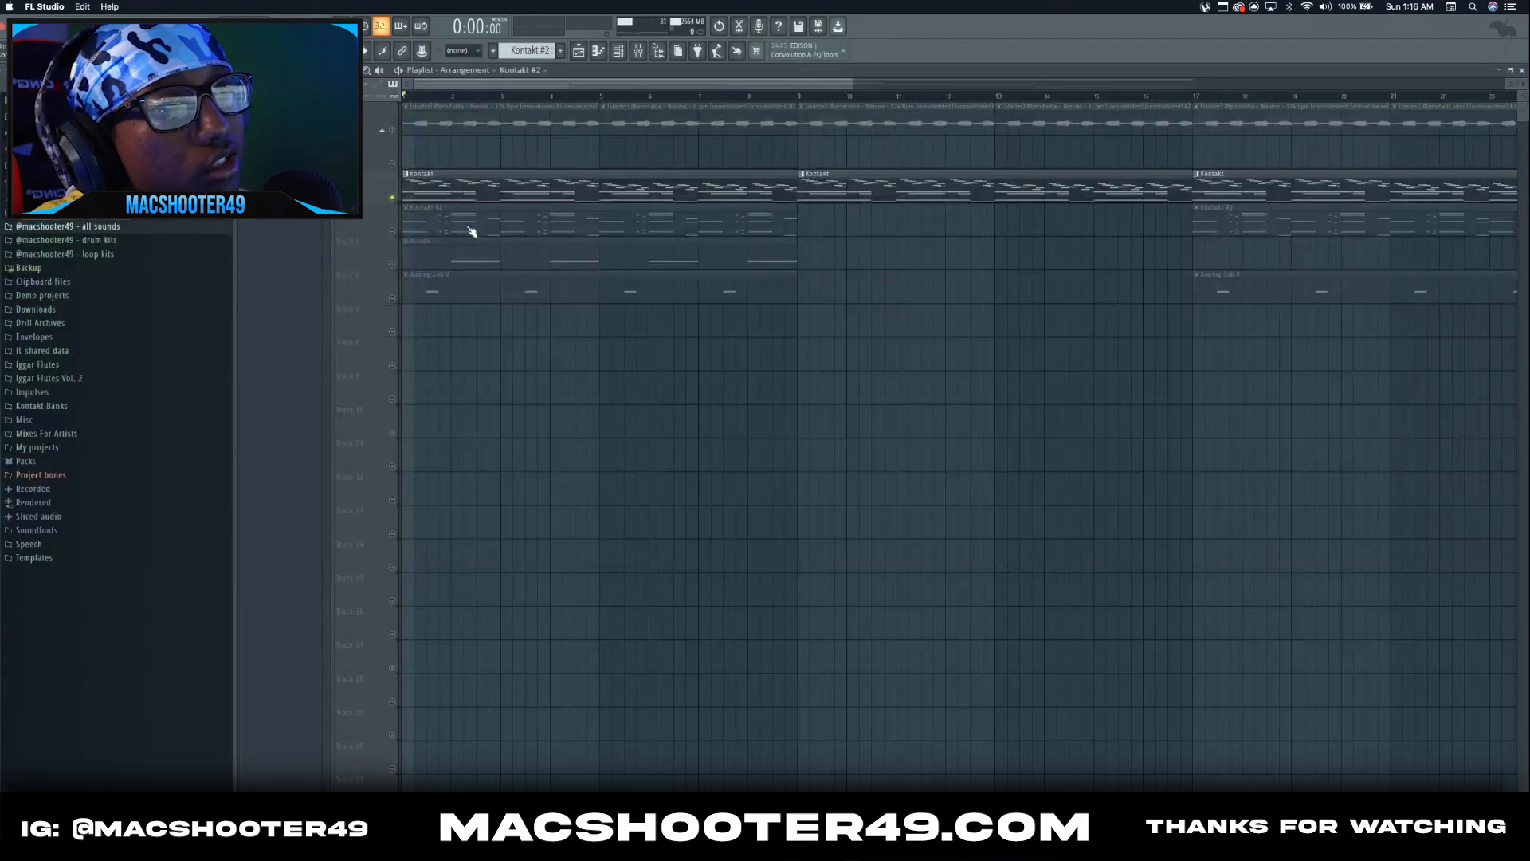
{"action": "double_click", "coordinate": [473, 229]}
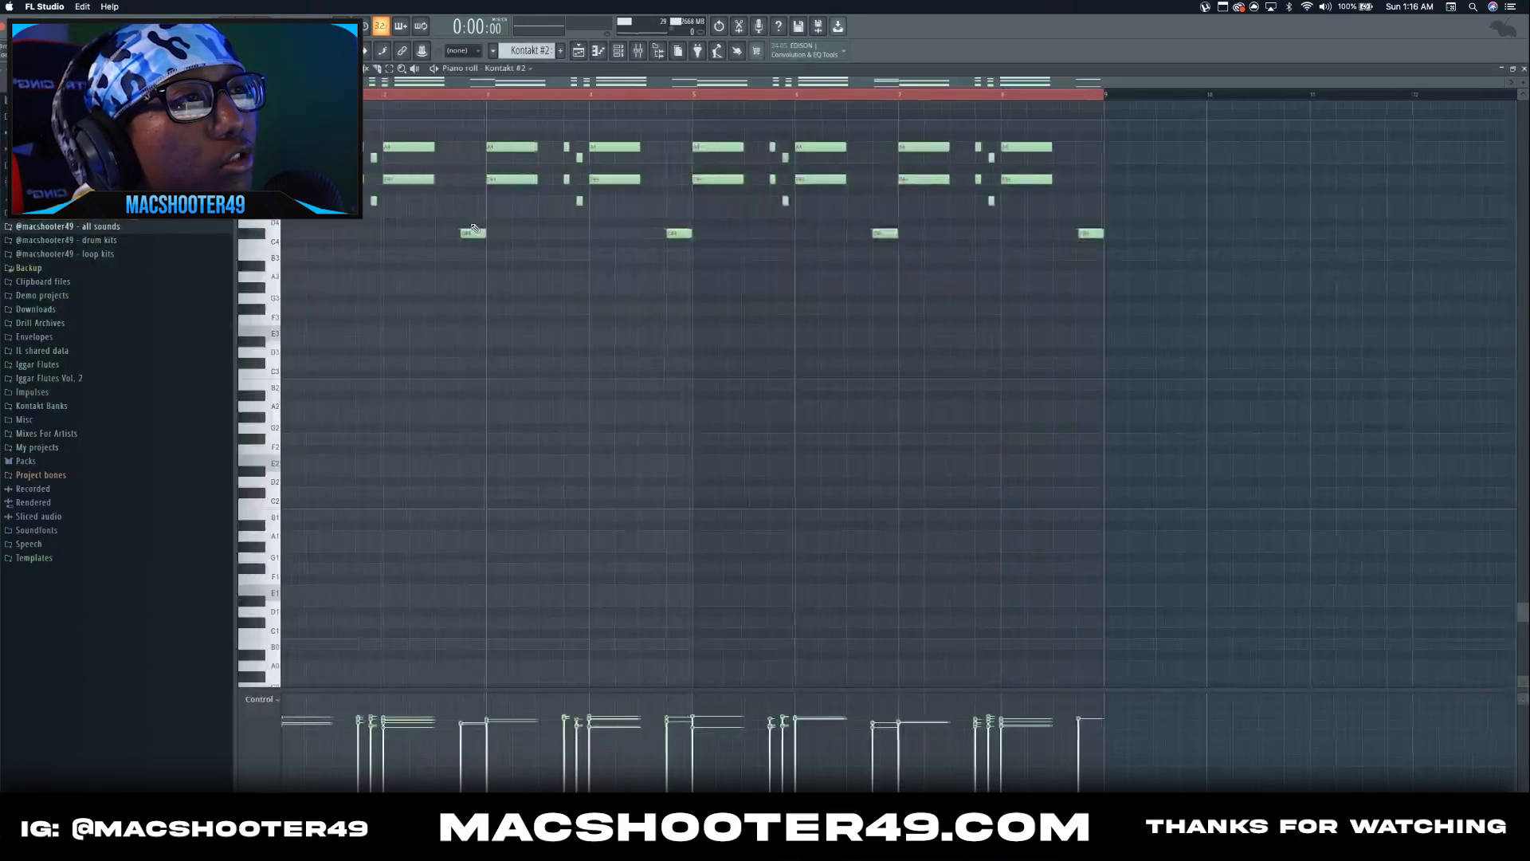
{"action": "key", "text": "Escape"}
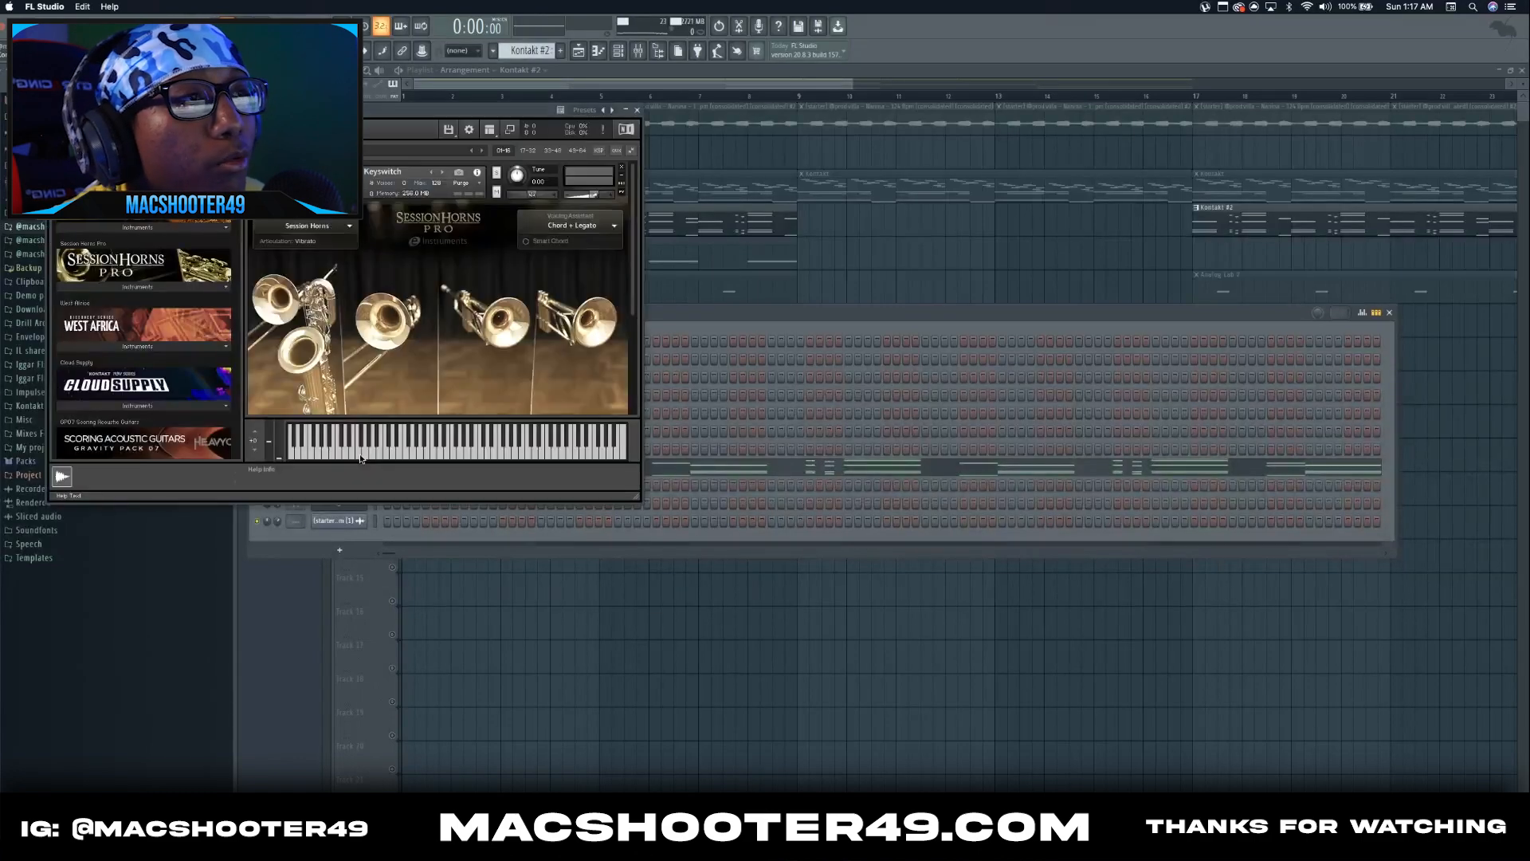
- Review the voicing modes, keyswitch articulations and Humanize control of the Session Horns Pro instrument
{"action": "left_click", "coordinate": [616, 228]}
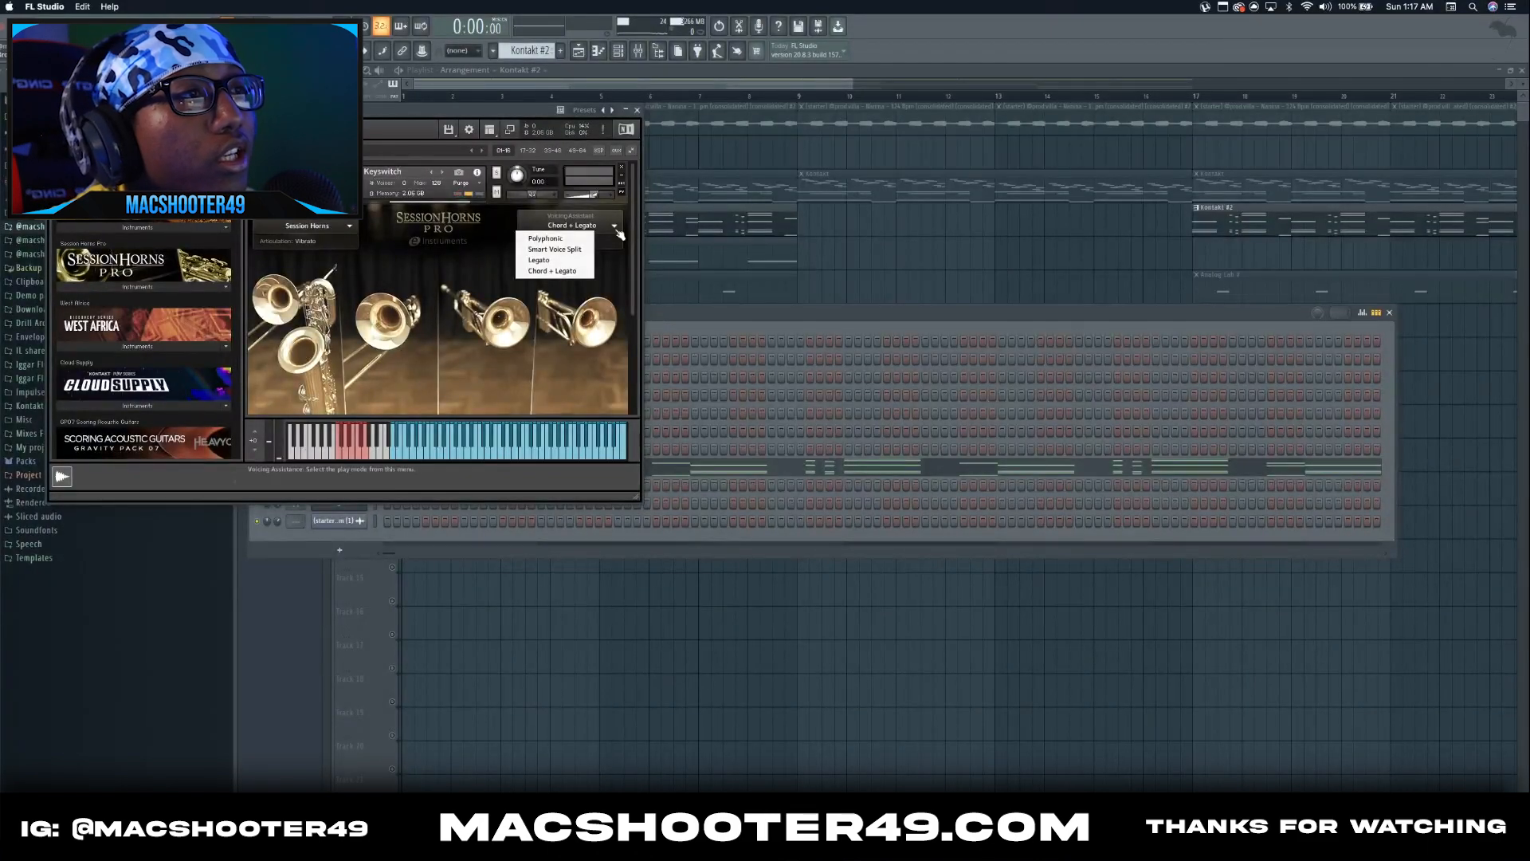
{"action": "left_click", "coordinate": [471, 246]}
{"action": "scroll", "coordinate": [470, 283], "scroll_direction": "down", "scroll_amount": 2}
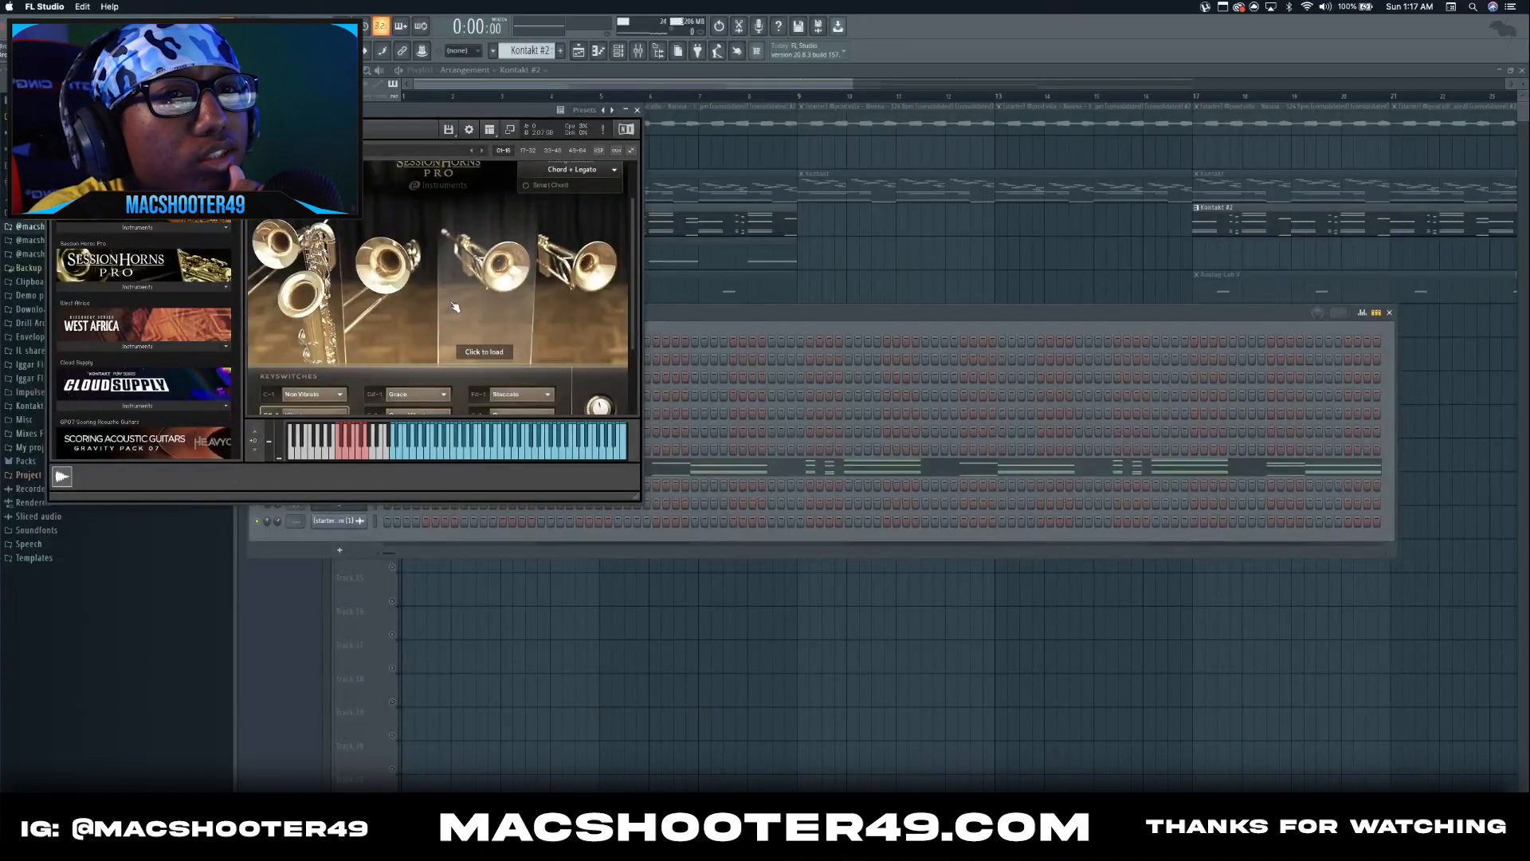
{"action": "scroll", "coordinate": [454, 307], "scroll_direction": "down", "scroll_amount": 2}
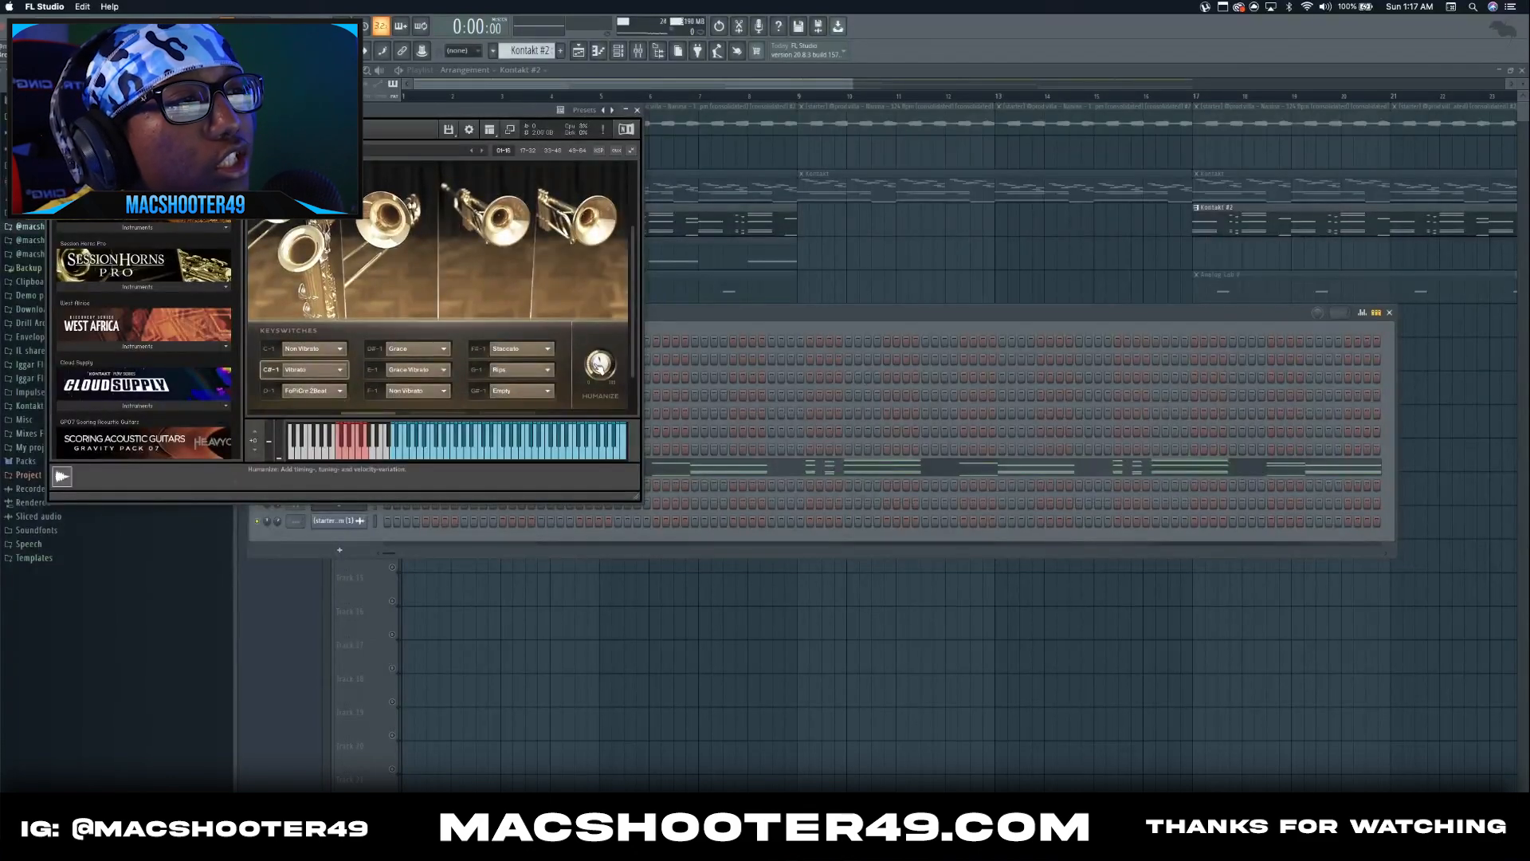
{"action": "scroll", "coordinate": [598, 365], "scroll_direction": "down", "scroll_amount": 1}
{"action": "scroll", "coordinate": [598, 367], "scroll_direction": "up", "scroll_amount": 4}
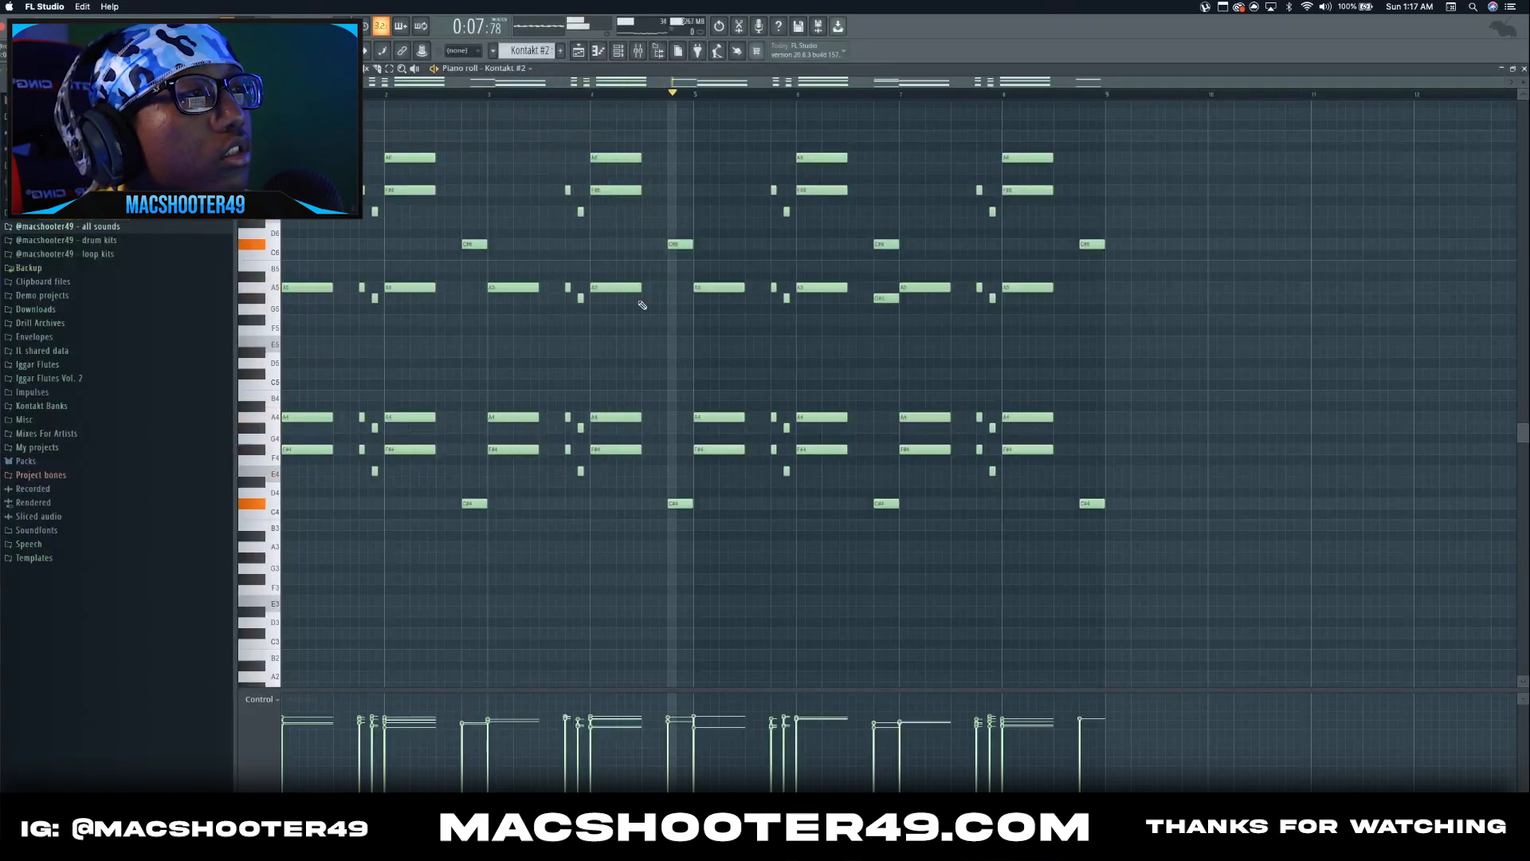
- Stop playback, choose a grid snap finer than 1/2 beat for the Kontakt #2 notes, and close the piano roll
{"action": "key", "text": "space"}
{"action": "scroll", "coordinate": [300, 363], "scroll_direction": "up", "scroll_amount": 4}
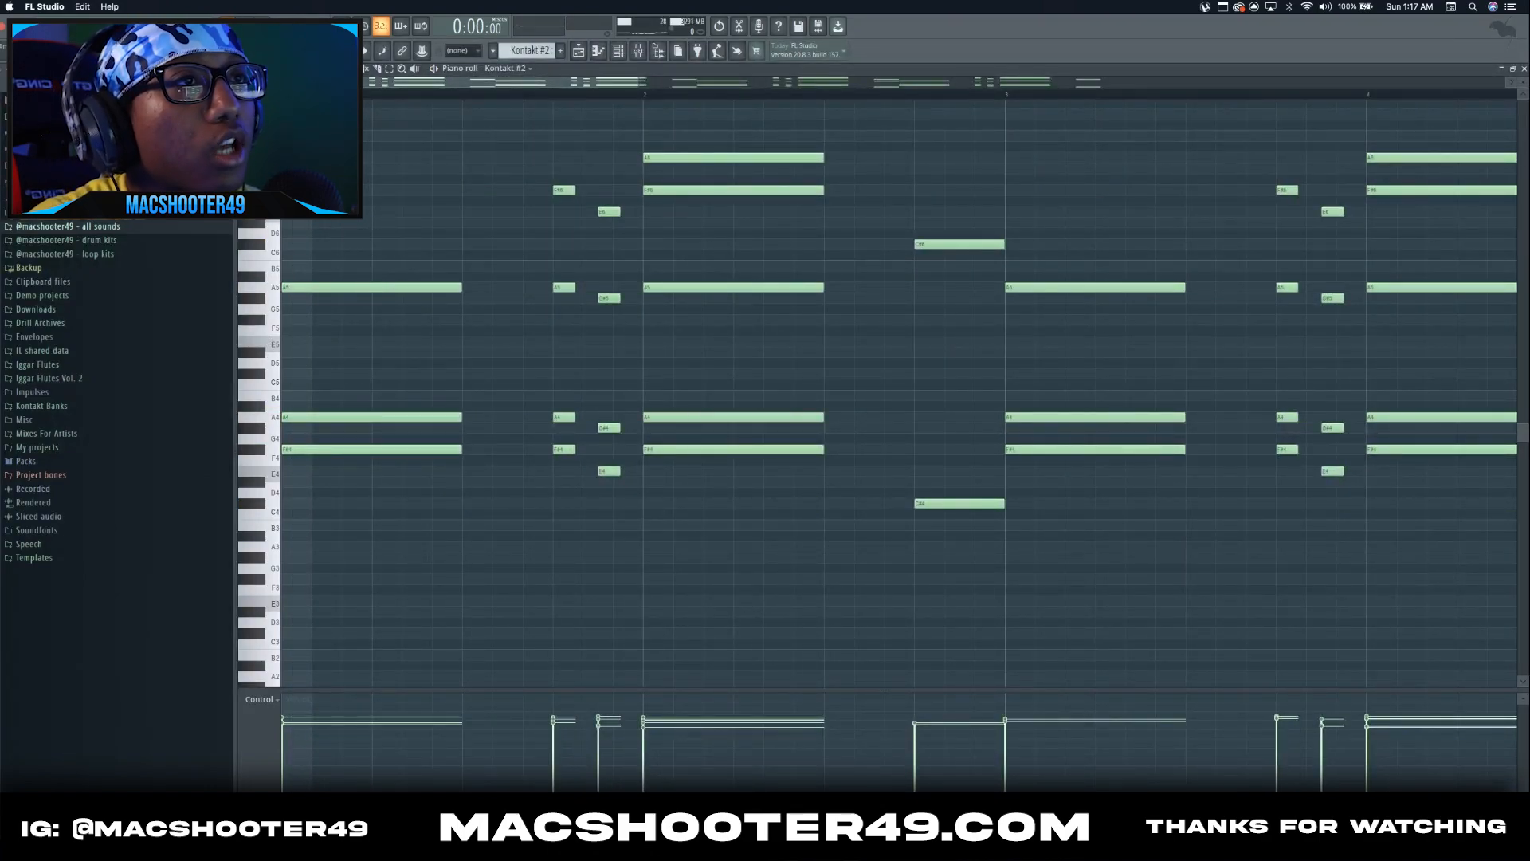
{"action": "left_click", "coordinate": [268, 69]}
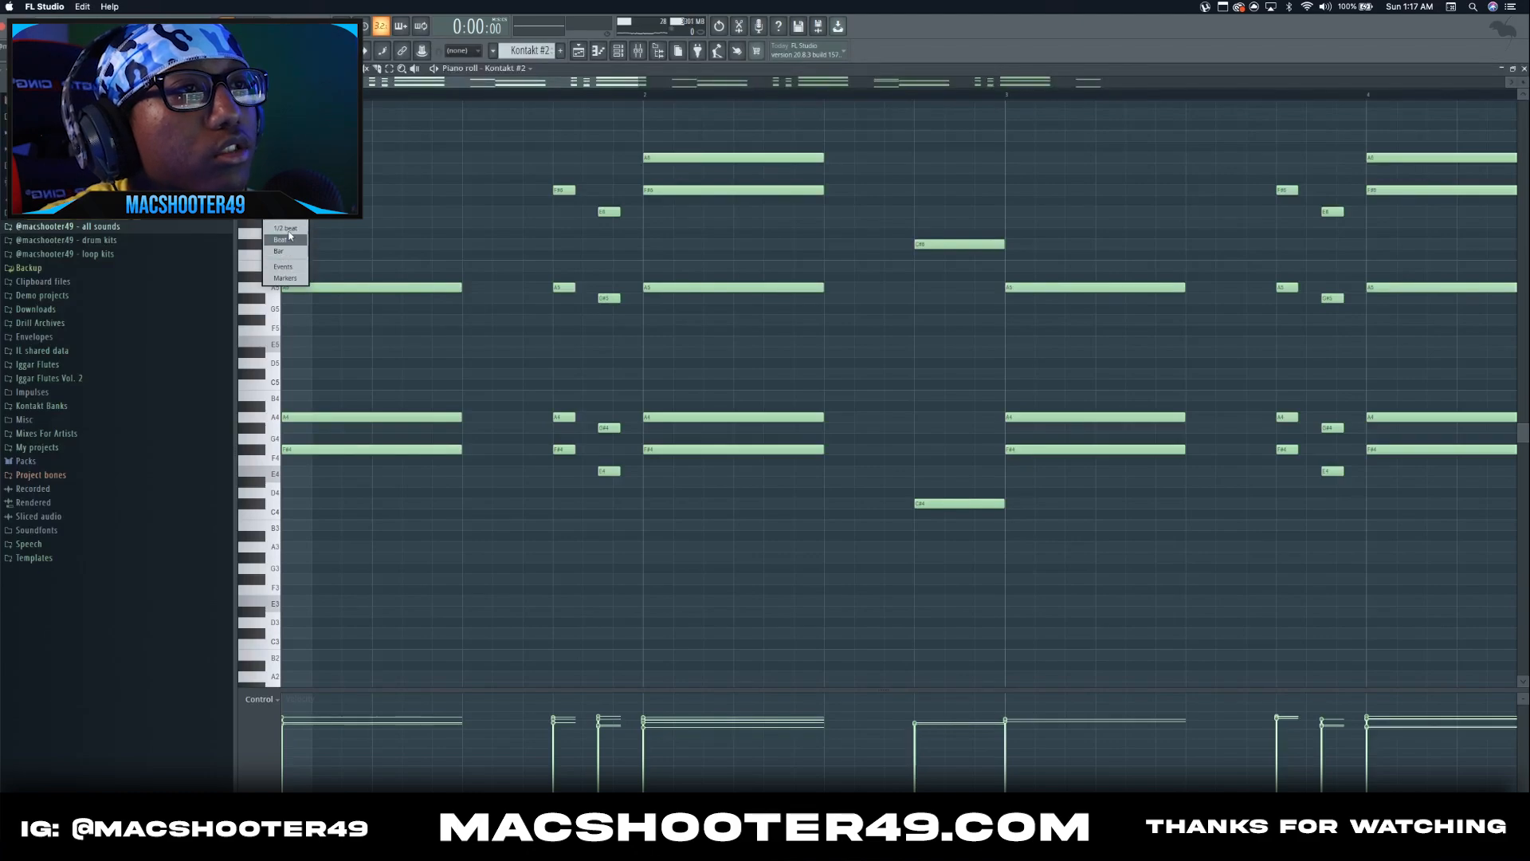
{"action": "left_click", "coordinate": [285, 205]}
{"action": "key", "text": "Escape"}
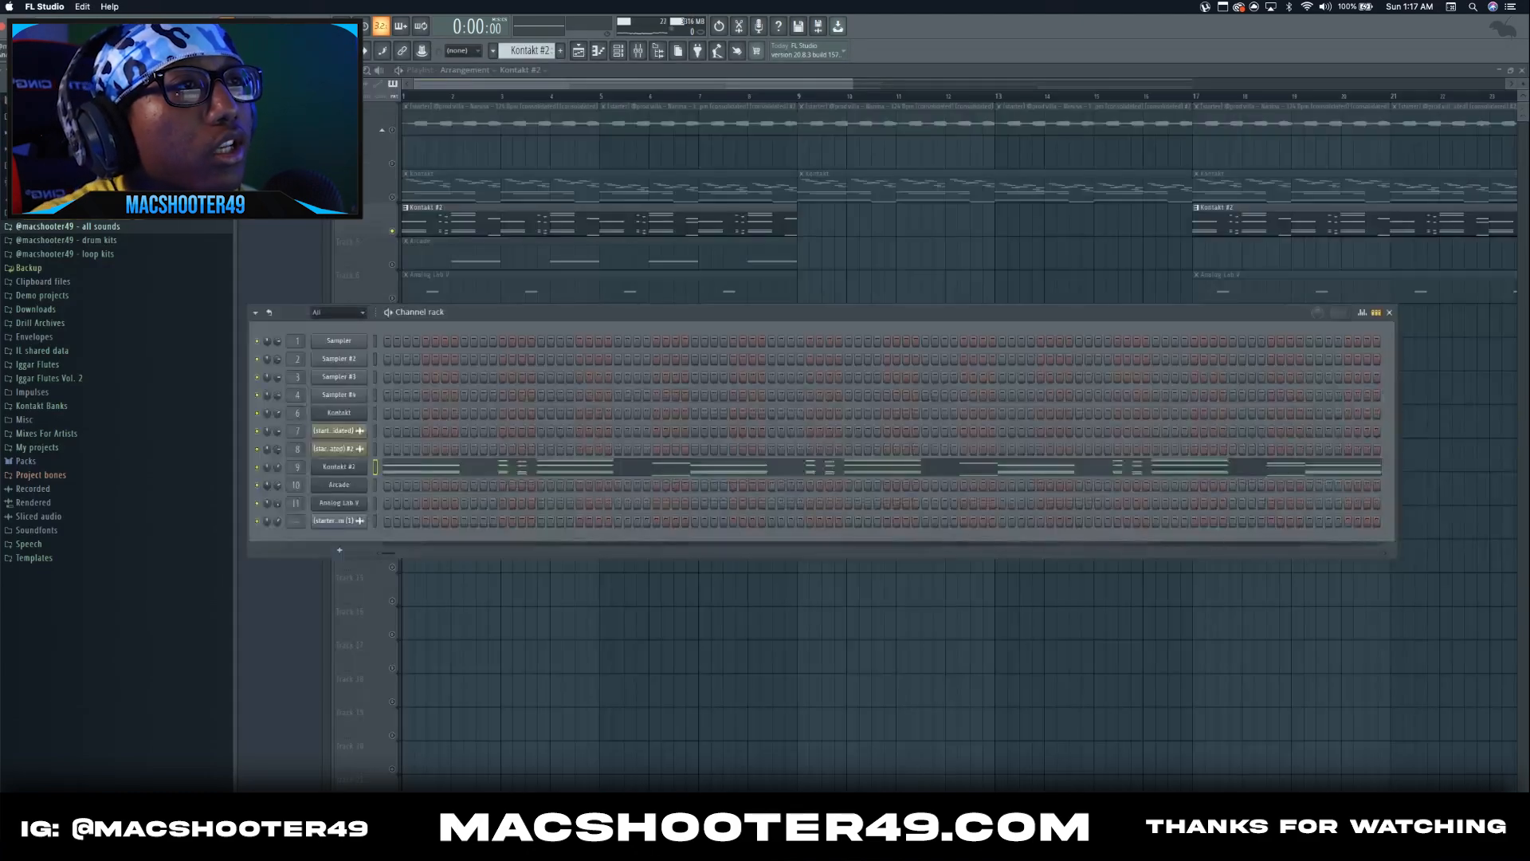
- Play the starter sample track on its own and together with the Kontakt melody track, leaving the melody muted
{"action": "key", "text": "F6"}
{"action": "key", "text": "space"}
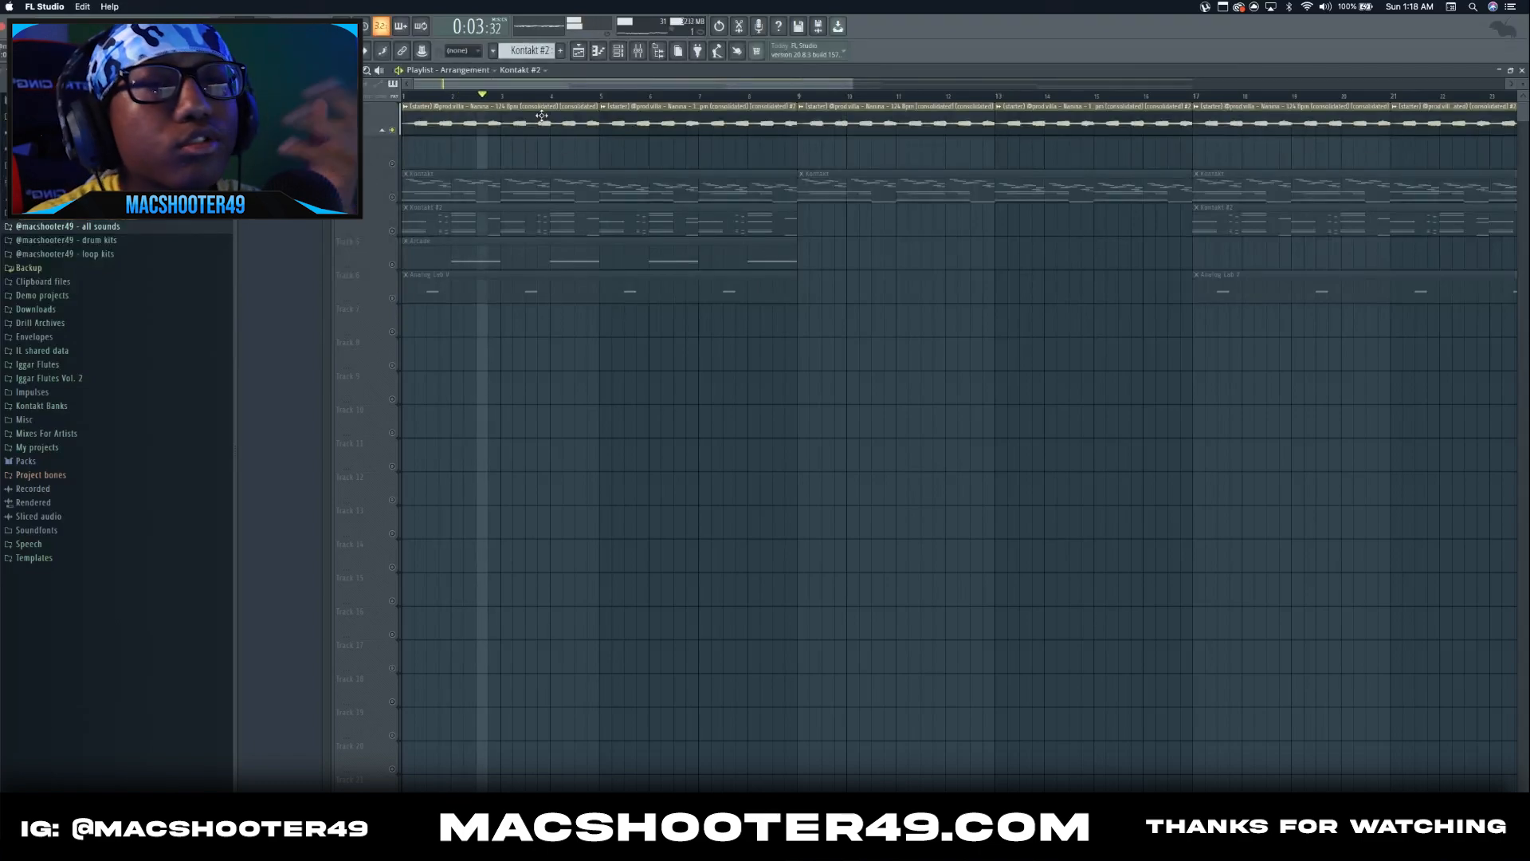
{"action": "key", "text": "space"}
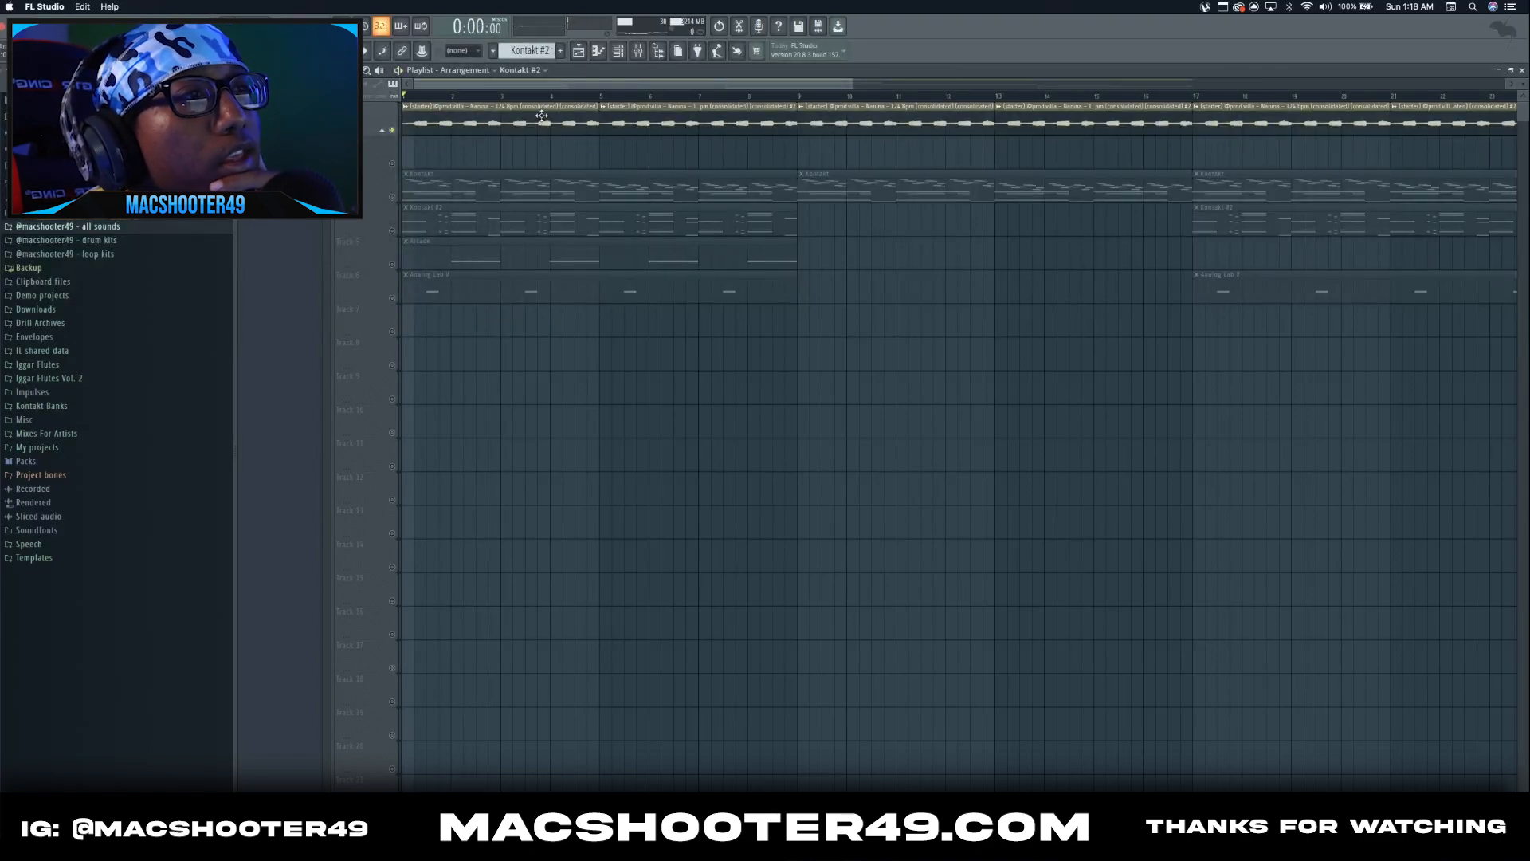
{"action": "left_click", "coordinate": [391, 197]}
{"action": "key", "text": "space"}
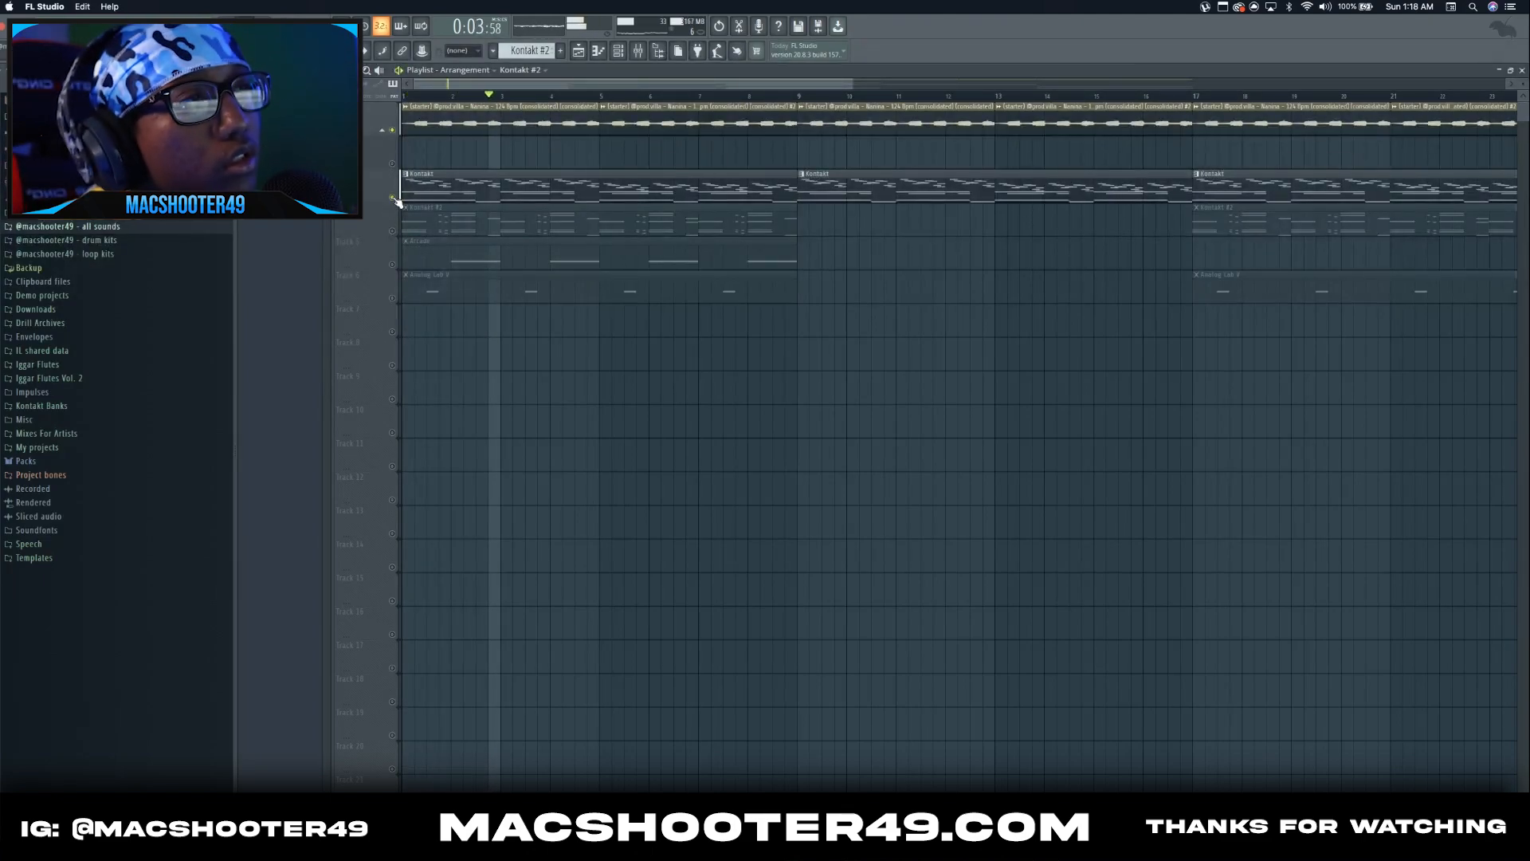
{"action": "left_click", "coordinate": [392, 197]}
{"action": "key", "text": "space"}
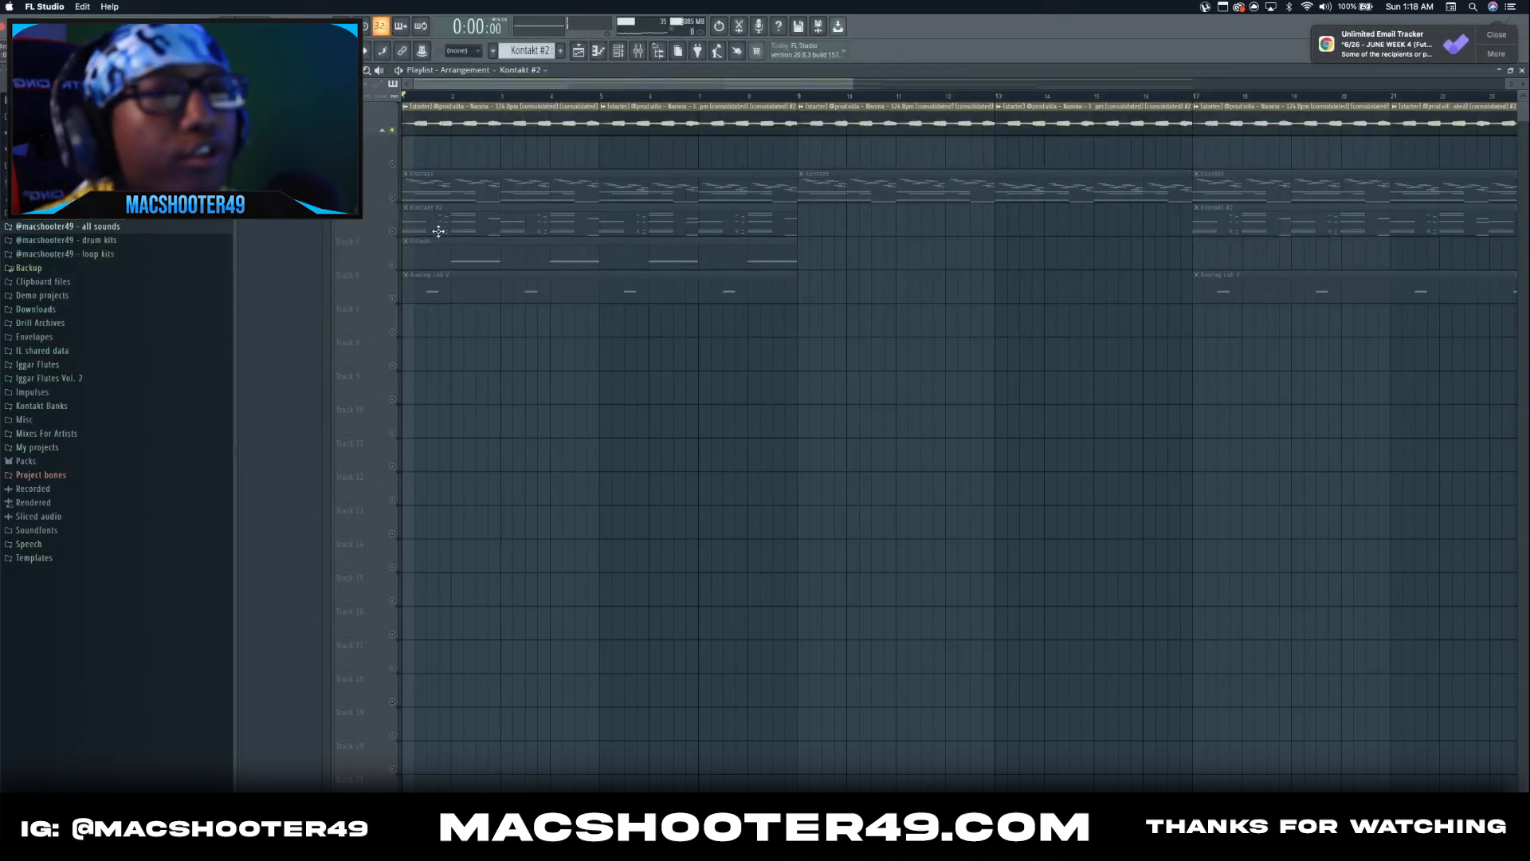
- Solo the Kontakt #2 track in the playlist and open its pattern in the piano roll
{"action": "left_click", "coordinate": [1508, 36]}
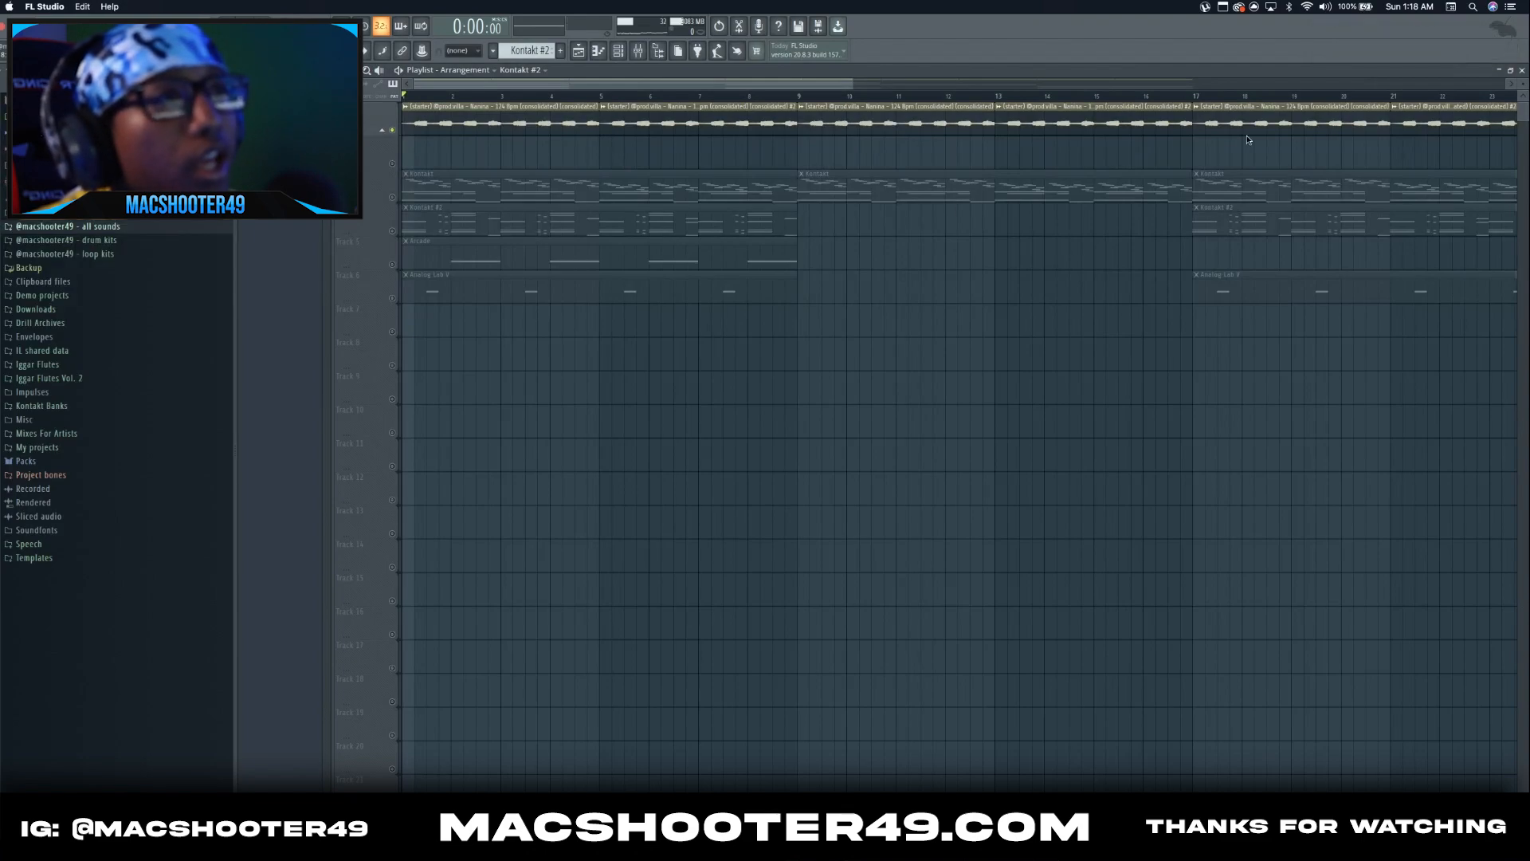
{"action": "right_click", "coordinate": [392, 232]}
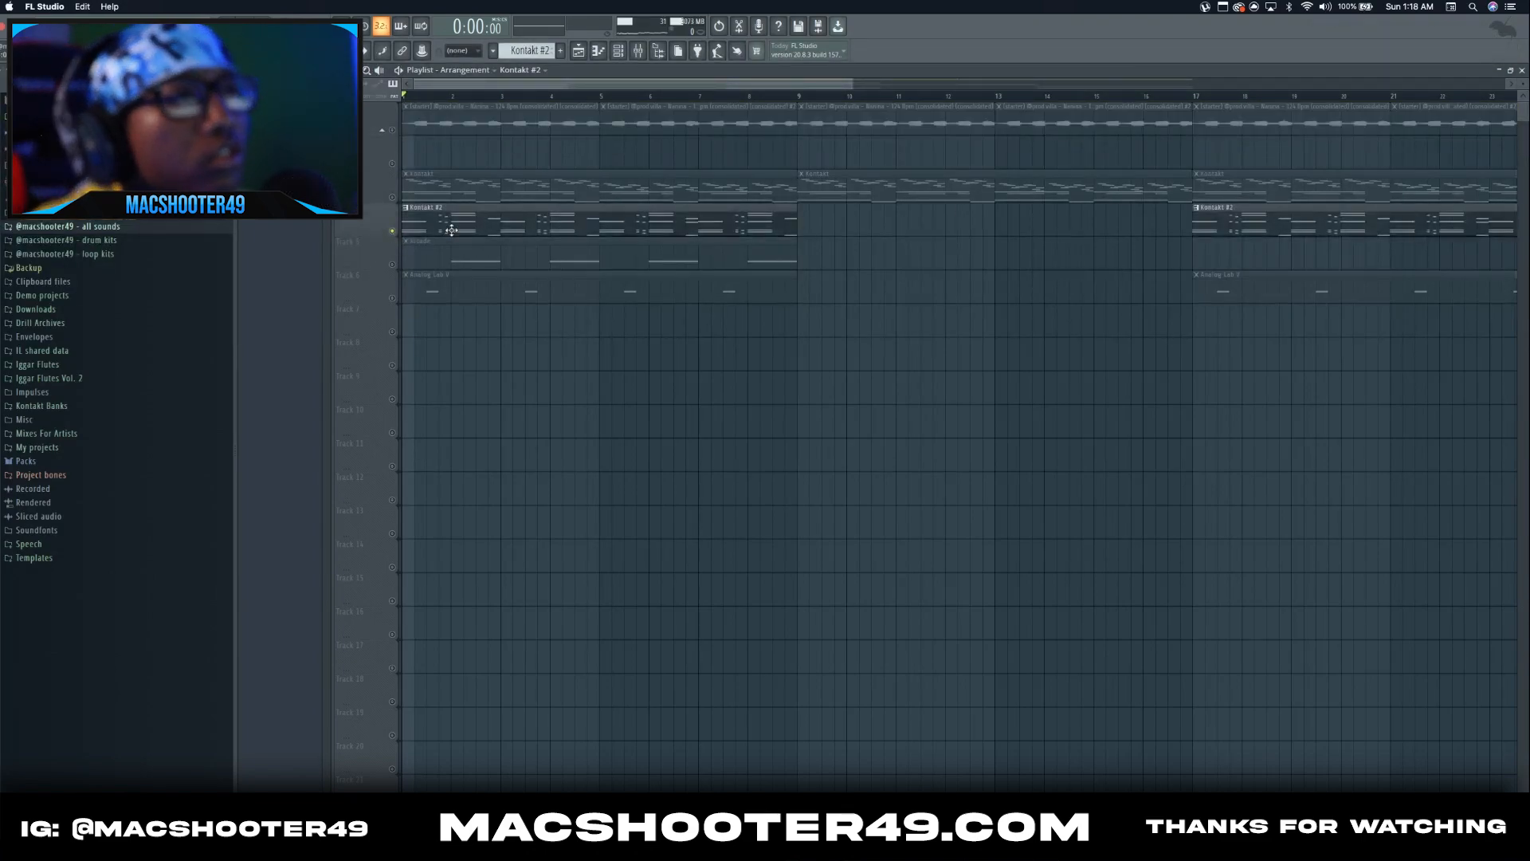
{"action": "double_click", "coordinate": [453, 231]}
{"action": "scroll", "coordinate": [399, 321], "scroll_direction": "down", "scroll_amount": 6}
{"action": "scroll", "coordinate": [277, 306], "scroll_direction": "down", "scroll_amount": 8}
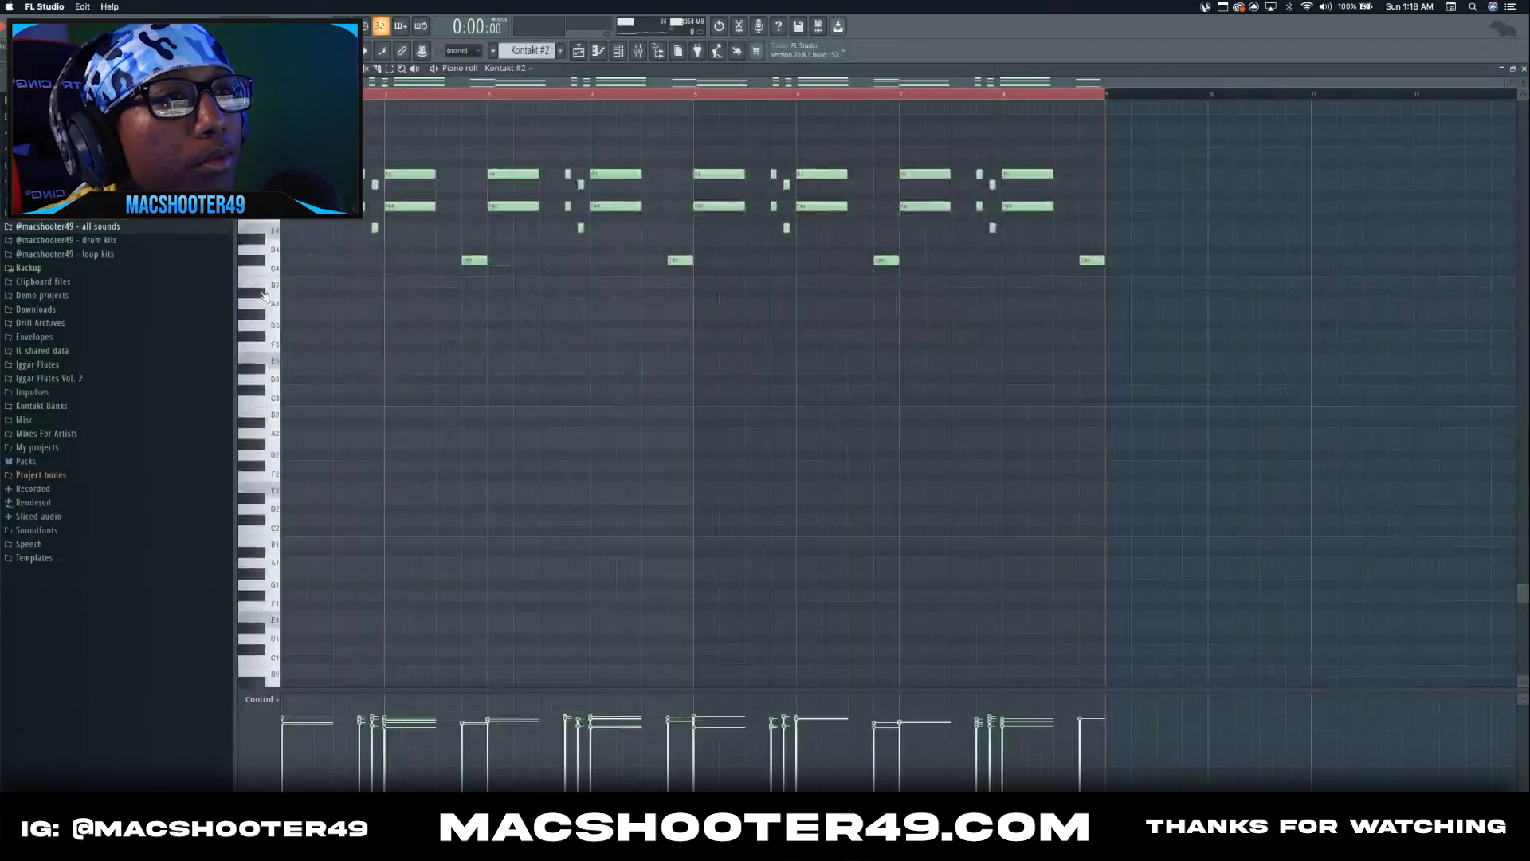
{"action": "scroll", "coordinate": [277, 307], "scroll_direction": "up", "scroll_amount": 4}
{"action": "scroll", "coordinate": [277, 308], "scroll_direction": "up", "scroll_amount": 5}
{"action": "scroll", "coordinate": [280, 308], "scroll_direction": "up", "scroll_amount": 2}
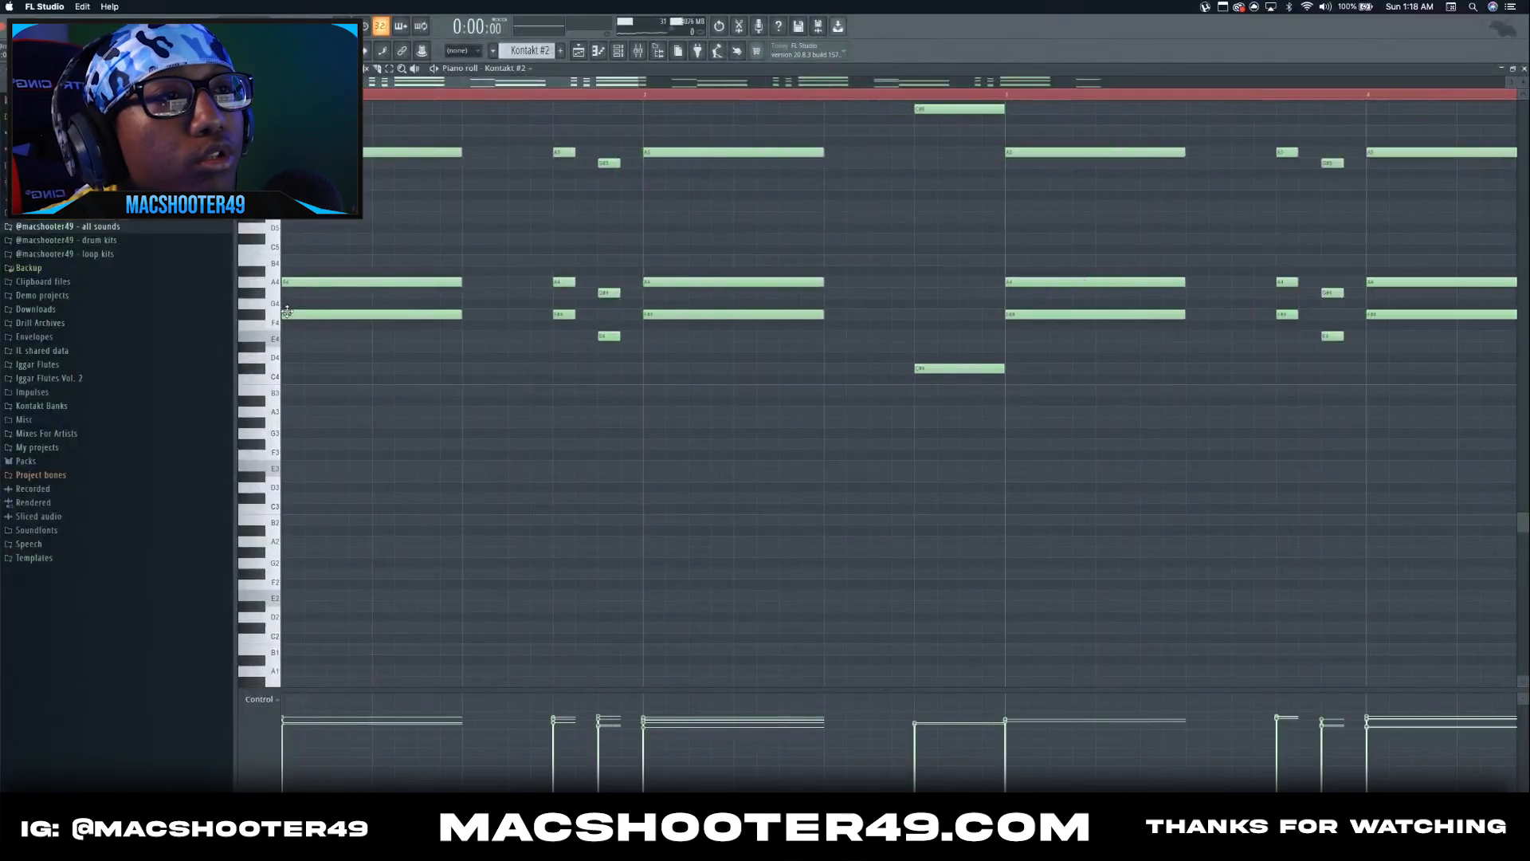
- Audition the lower notes of the first Kontakt #2 chord and play back the start of the pattern
{"action": "left_click", "coordinate": [287, 313]}
{"action": "left_click", "coordinate": [289, 283]}
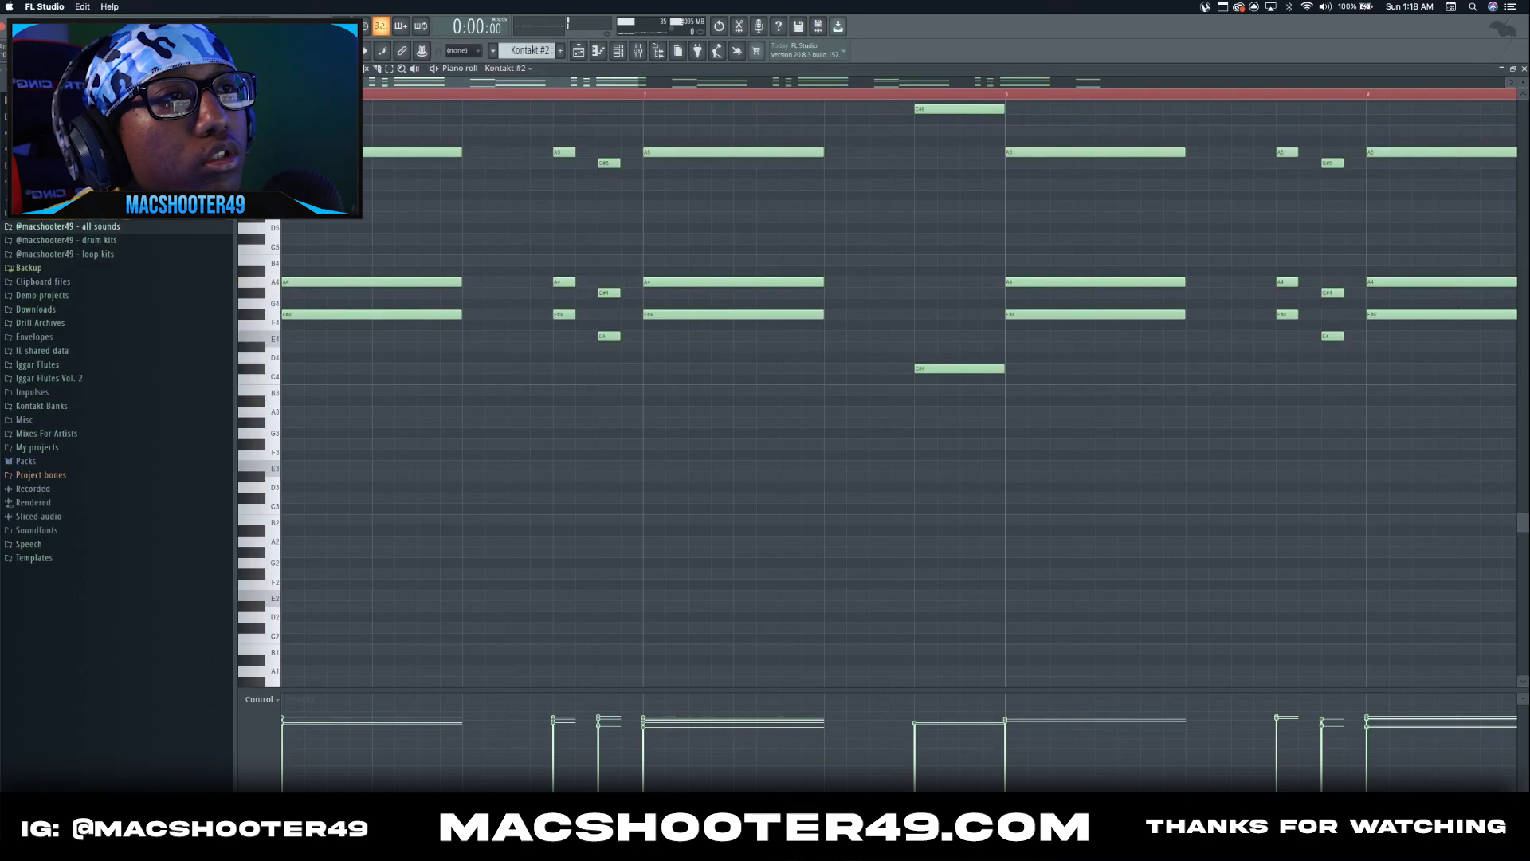
{"action": "scroll", "coordinate": [333, 233], "scroll_direction": "up", "scroll_amount": 3}
{"action": "key", "text": "space"}
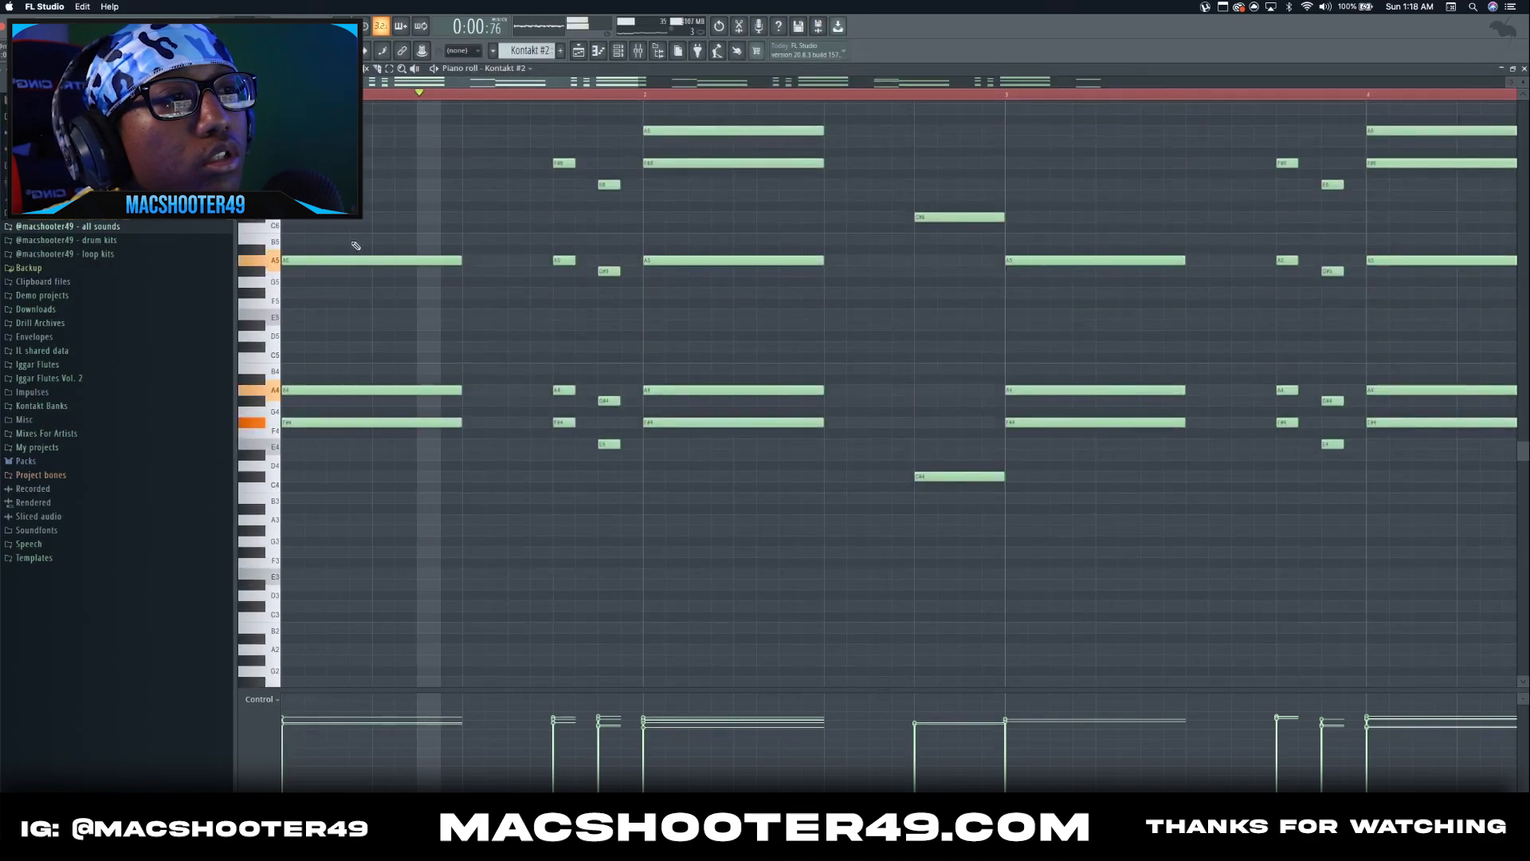
{"action": "key", "text": "space"}
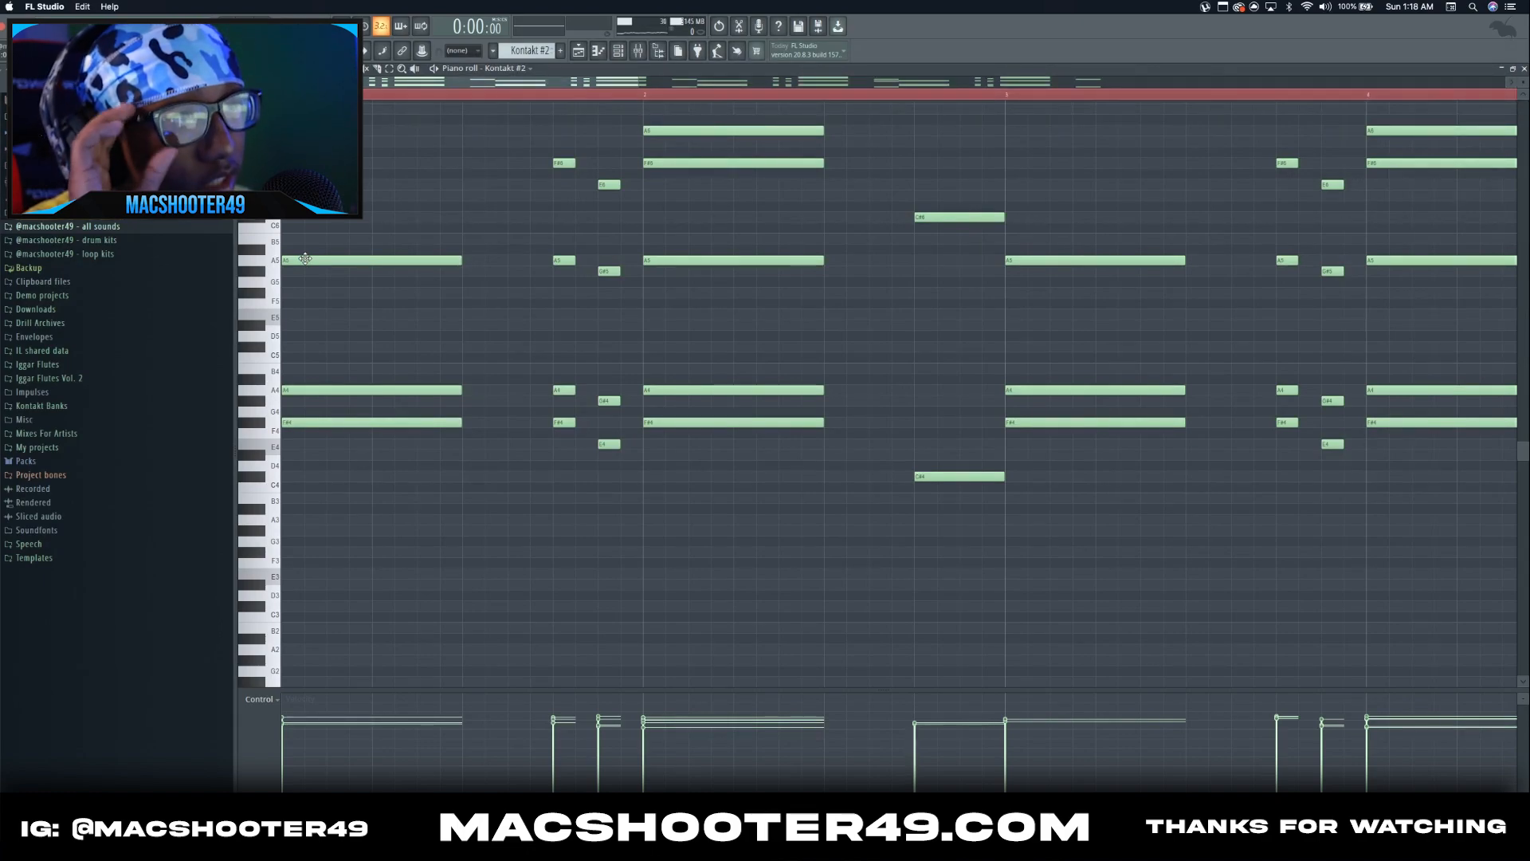
- Examine the two short chords leading into the second bar of the Kontakt #2 pattern and audition their top notes
{"action": "scroll", "coordinate": [315, 267], "scroll_direction": "down", "scroll_amount": 1}
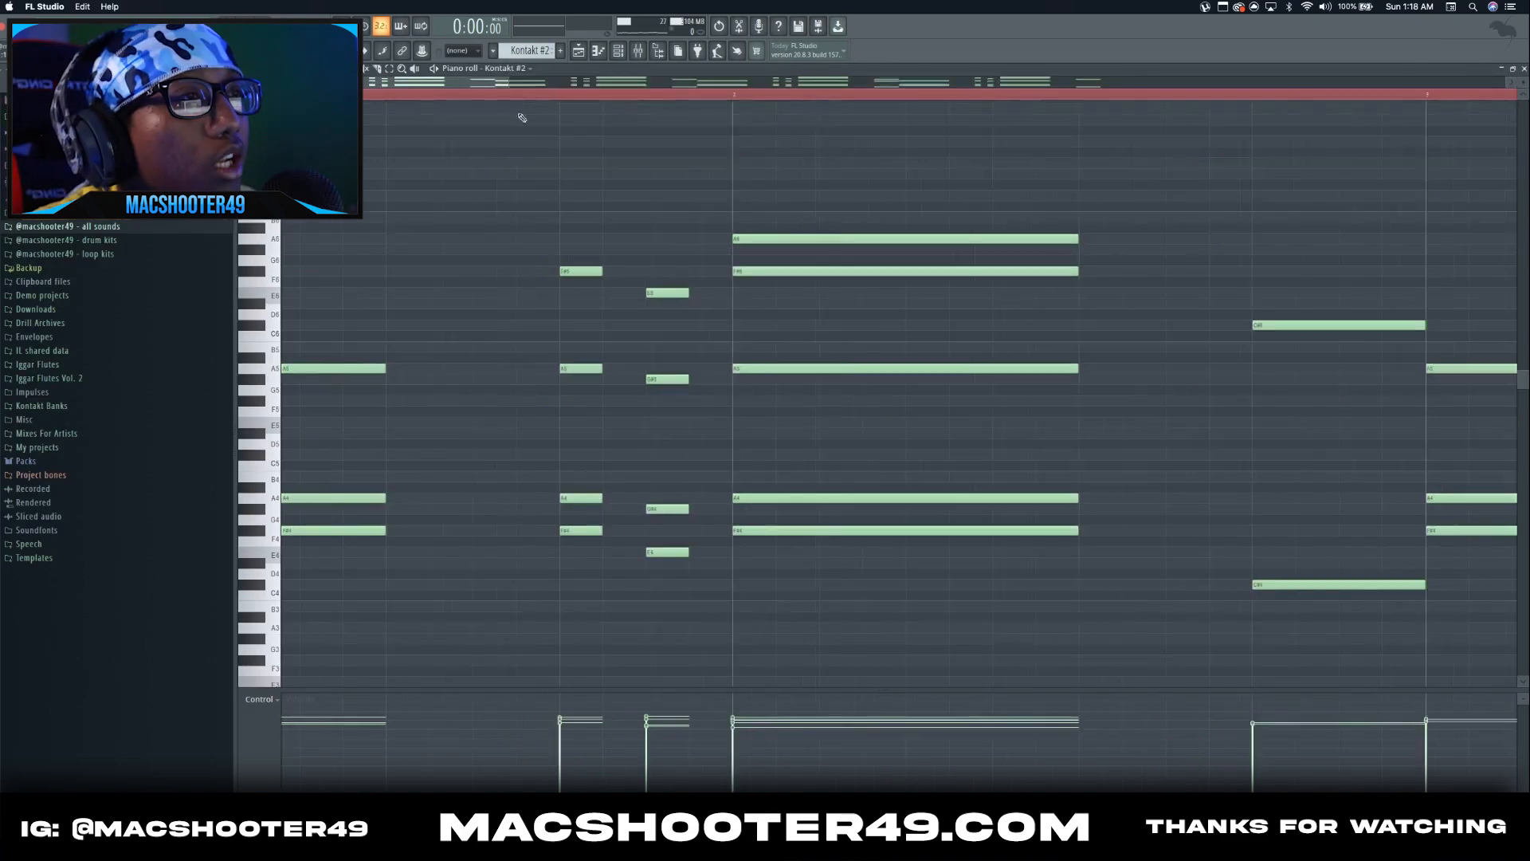
{"action": "scroll", "coordinate": [490, 167], "scroll_direction": "down", "scroll_amount": 5}
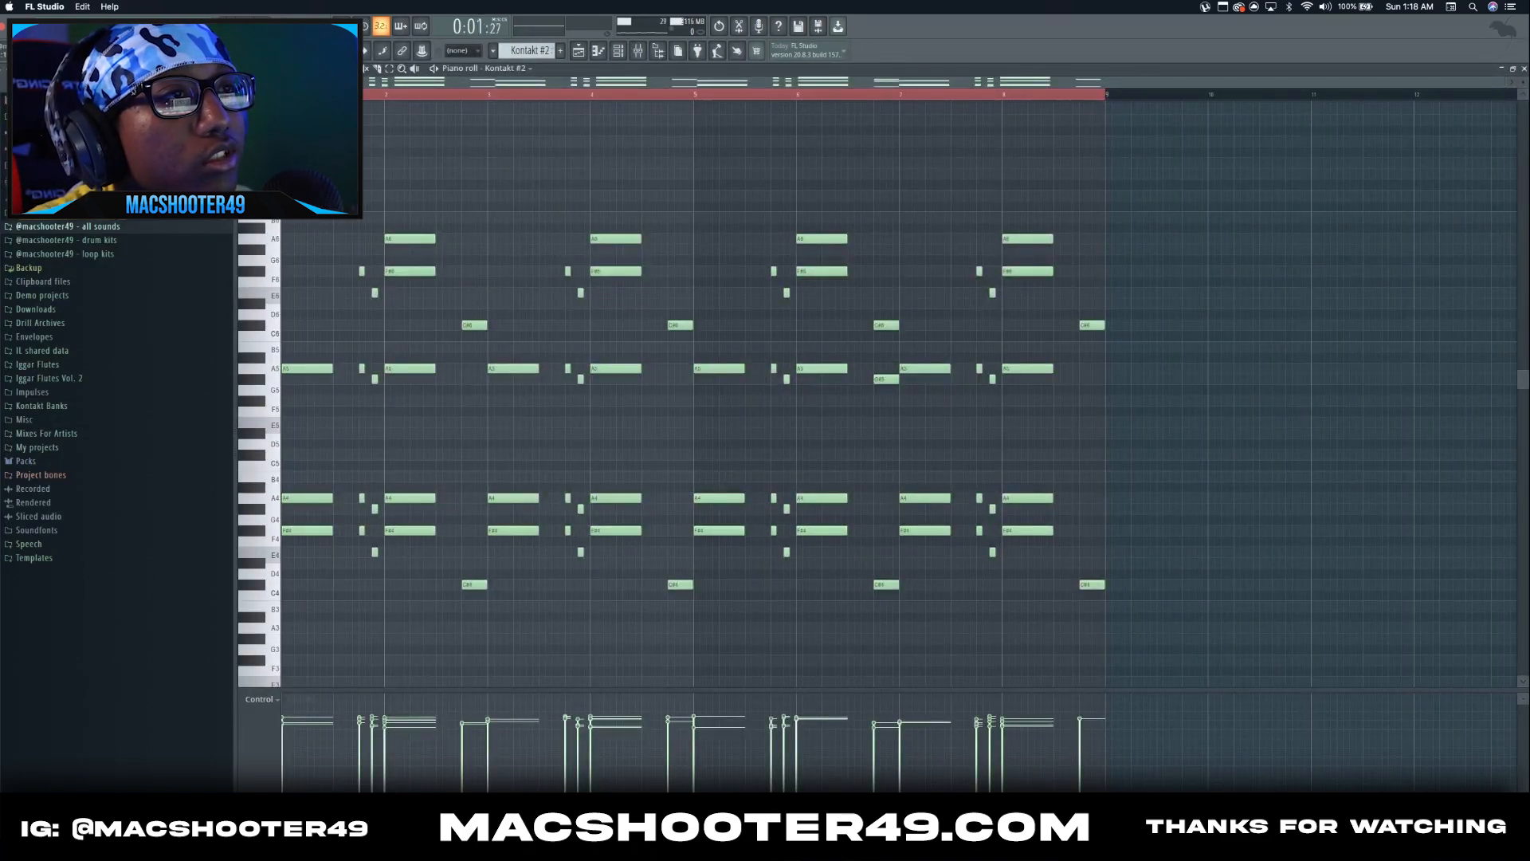
{"action": "scroll", "coordinate": [427, 239], "scroll_direction": "up", "scroll_amount": 5}
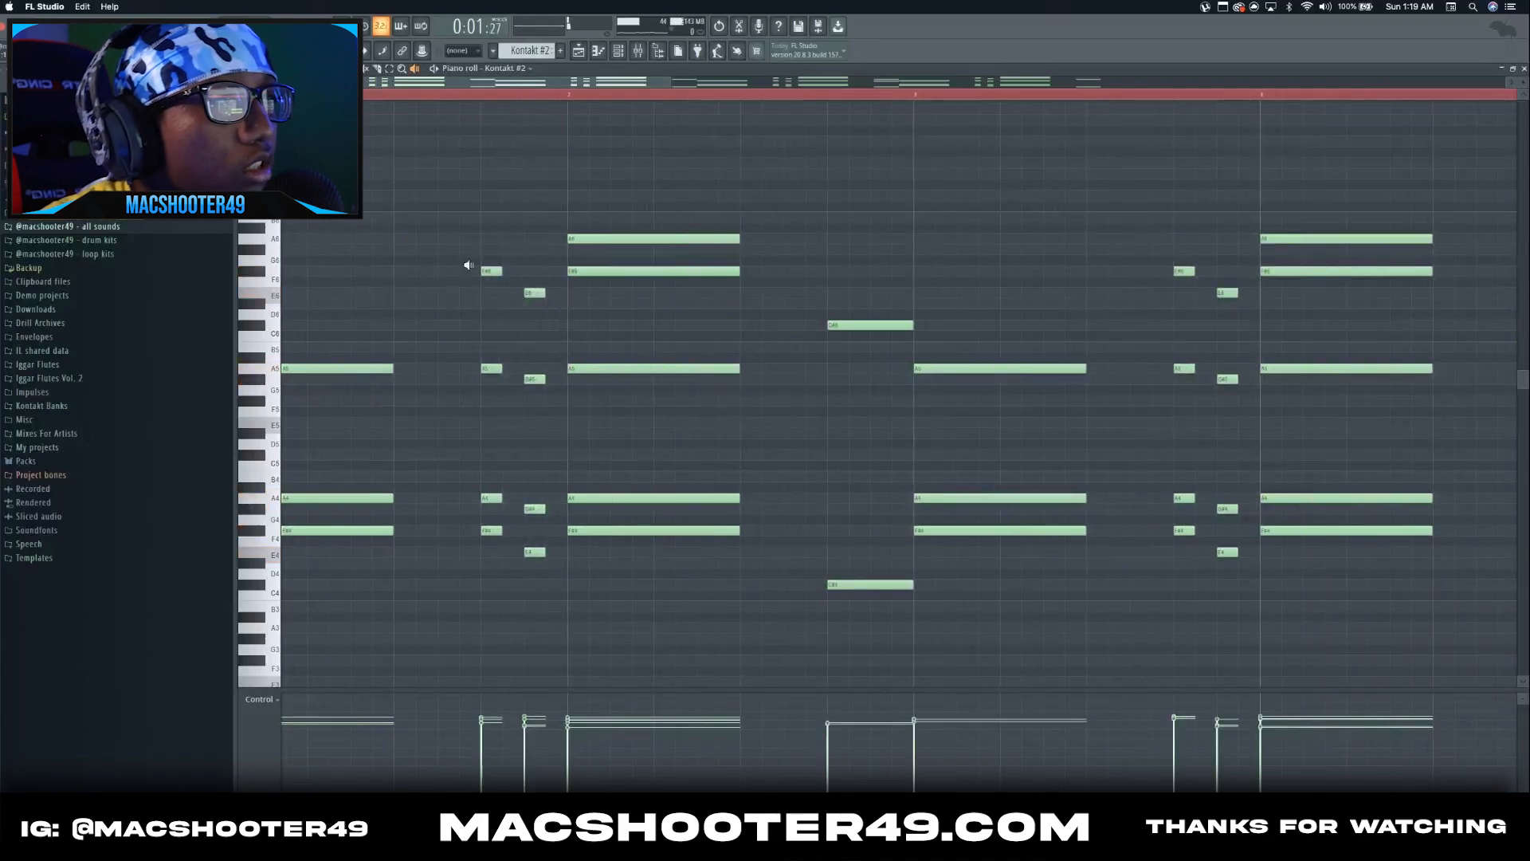
{"action": "left_click", "coordinate": [491, 217]}
{"action": "left_click", "coordinate": [520, 229]}
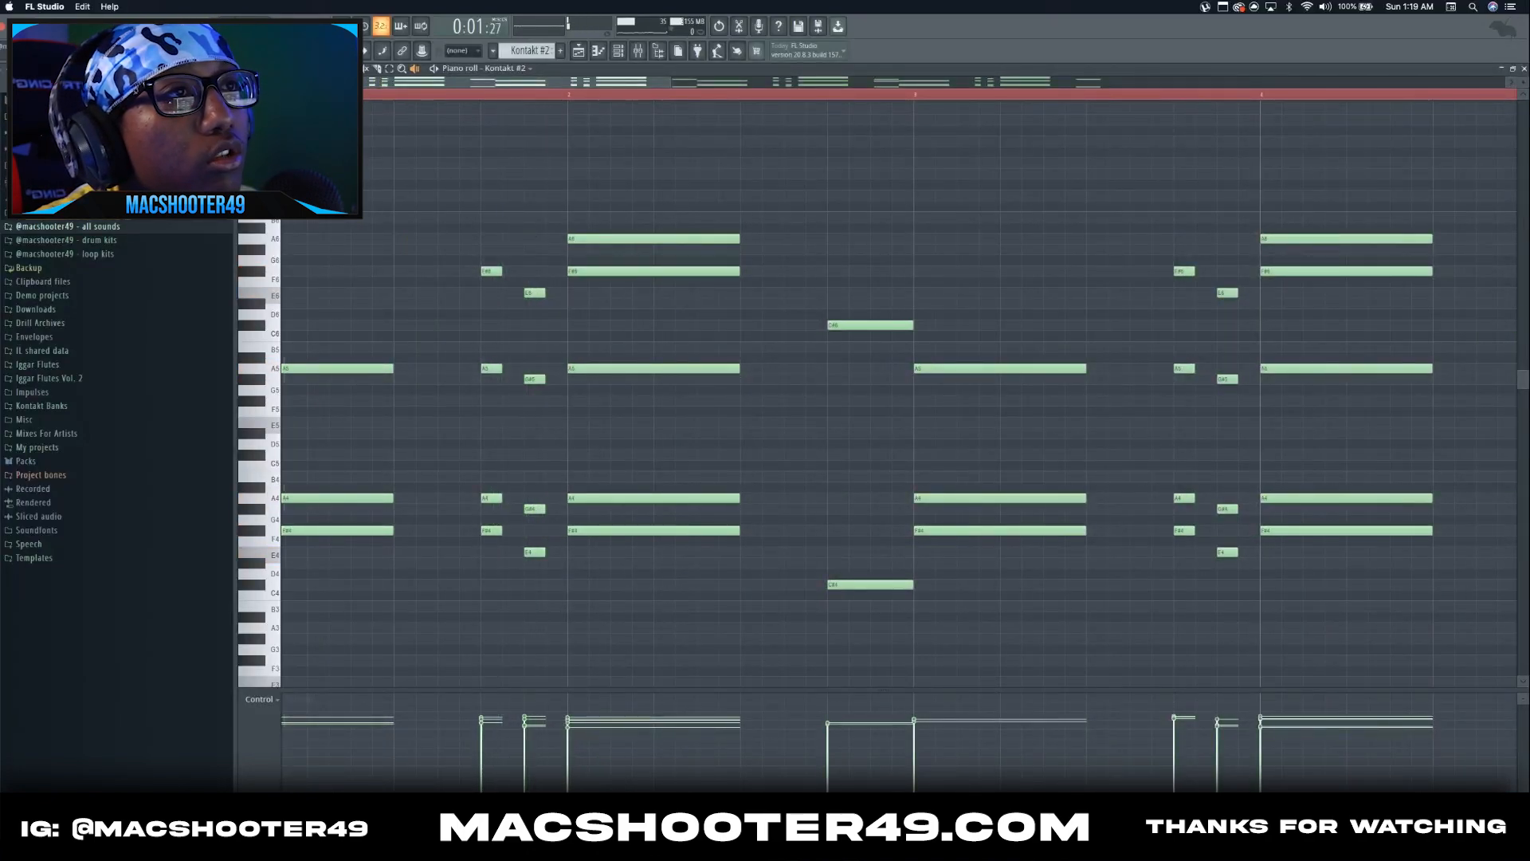
{"action": "scroll", "coordinate": [506, 251], "scroll_direction": "up", "scroll_amount": 3}
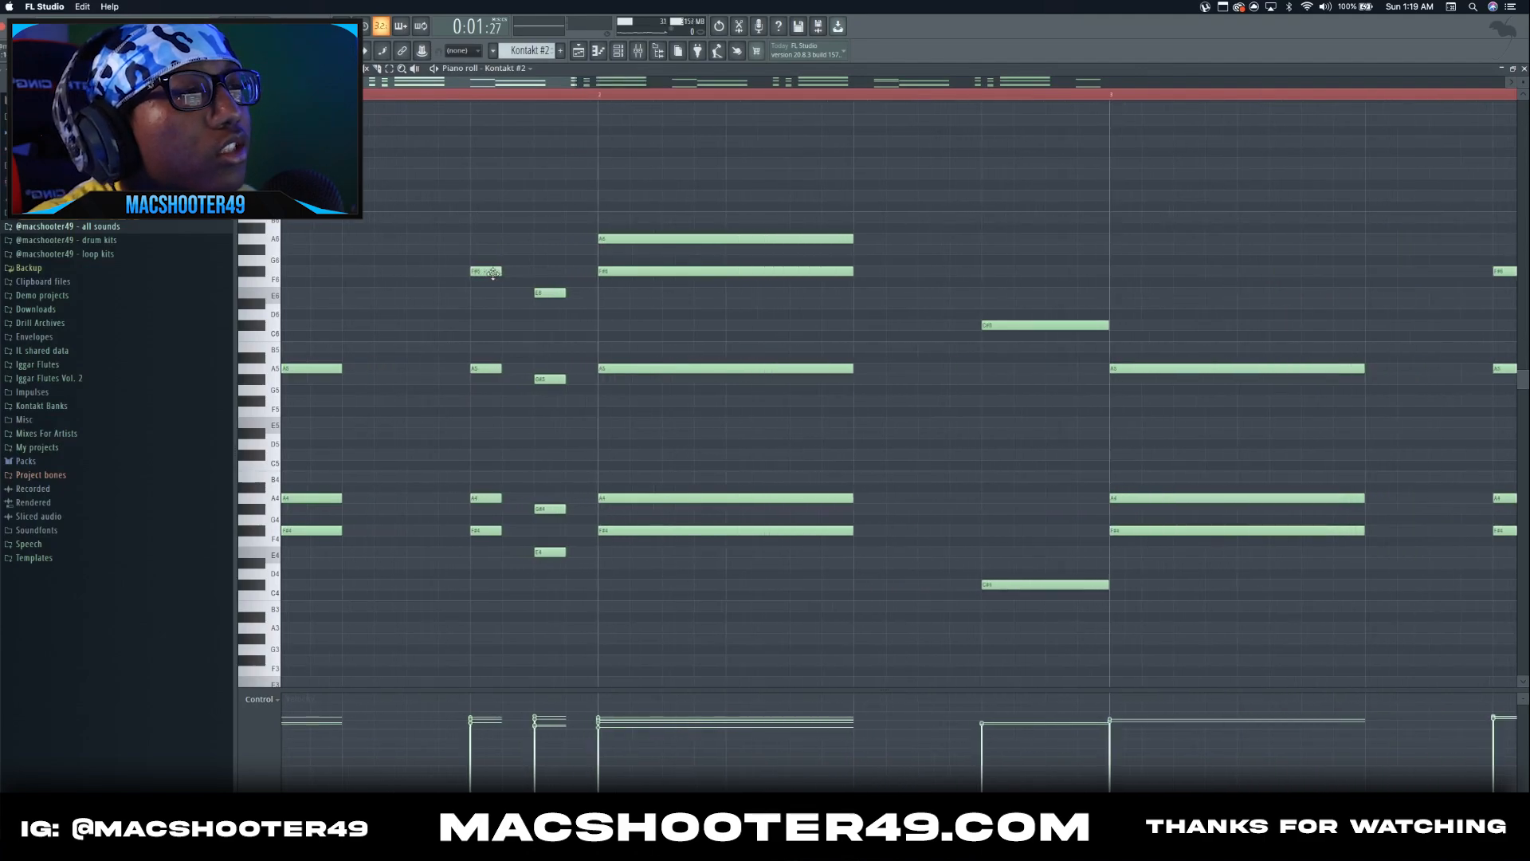
{"action": "scroll", "coordinate": [493, 273], "scroll_direction": "down", "scroll_amount": 3}
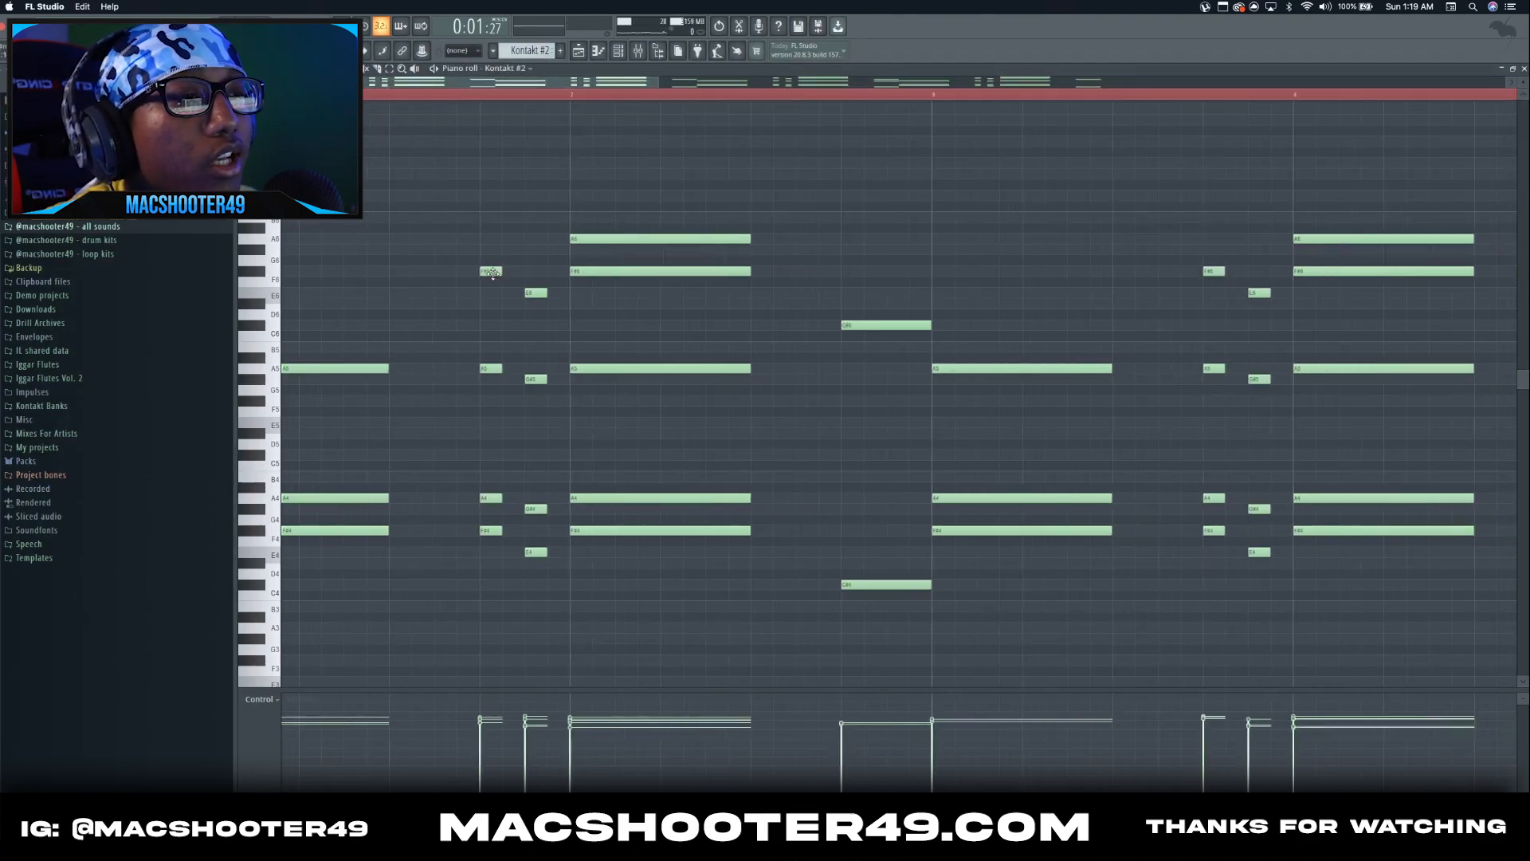
{"action": "scroll", "coordinate": [486, 318], "scroll_direction": "up", "scroll_amount": 3}
{"action": "scroll", "coordinate": [450, 446], "scroll_direction": "down", "scroll_amount": 3}
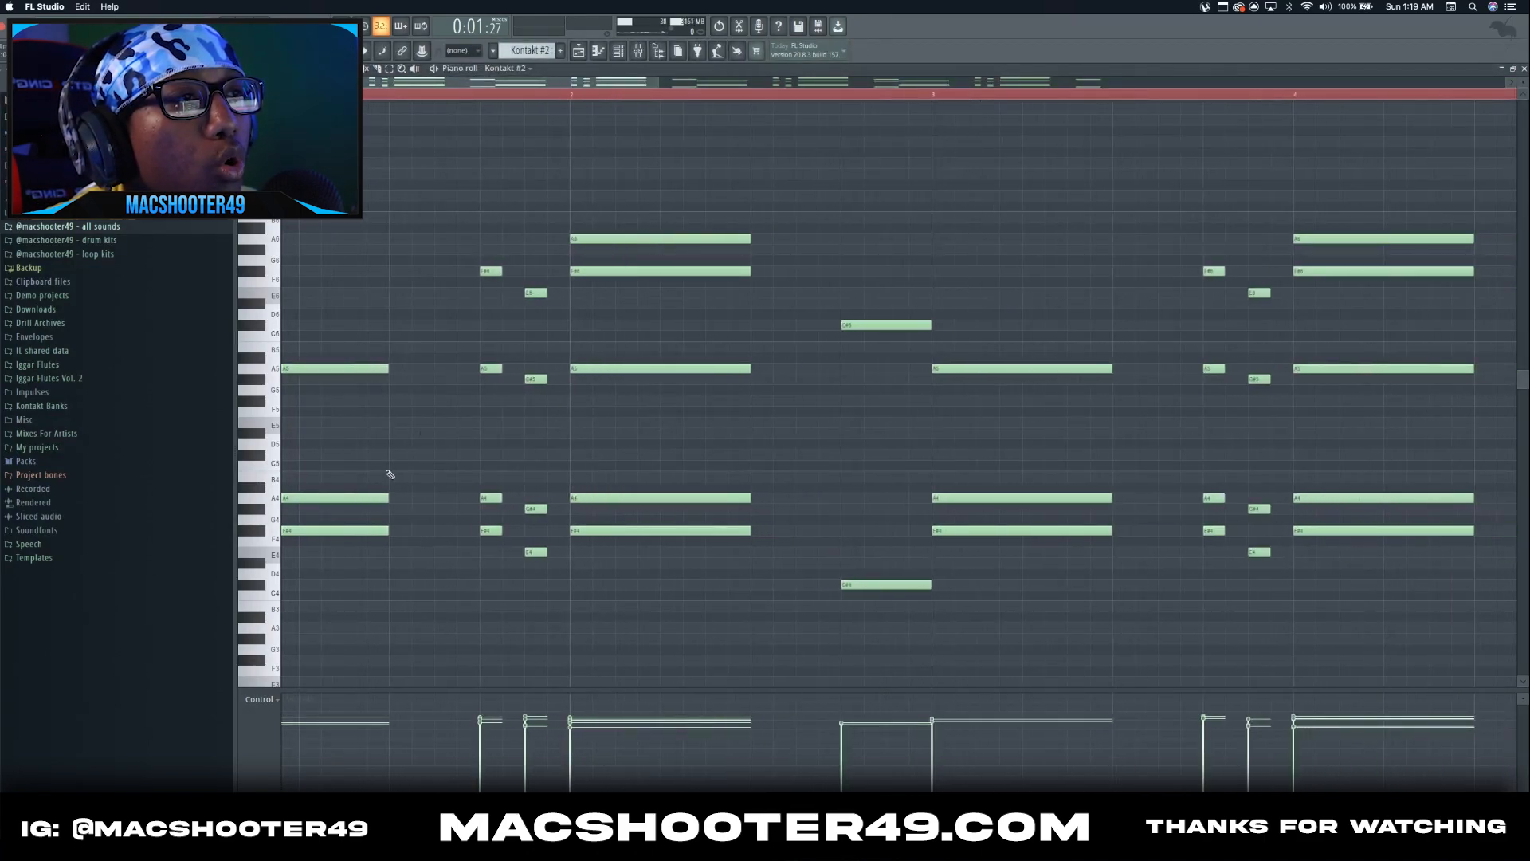
{"action": "left_click", "coordinate": [491, 272]}
{"action": "left_click", "coordinate": [532, 295]}
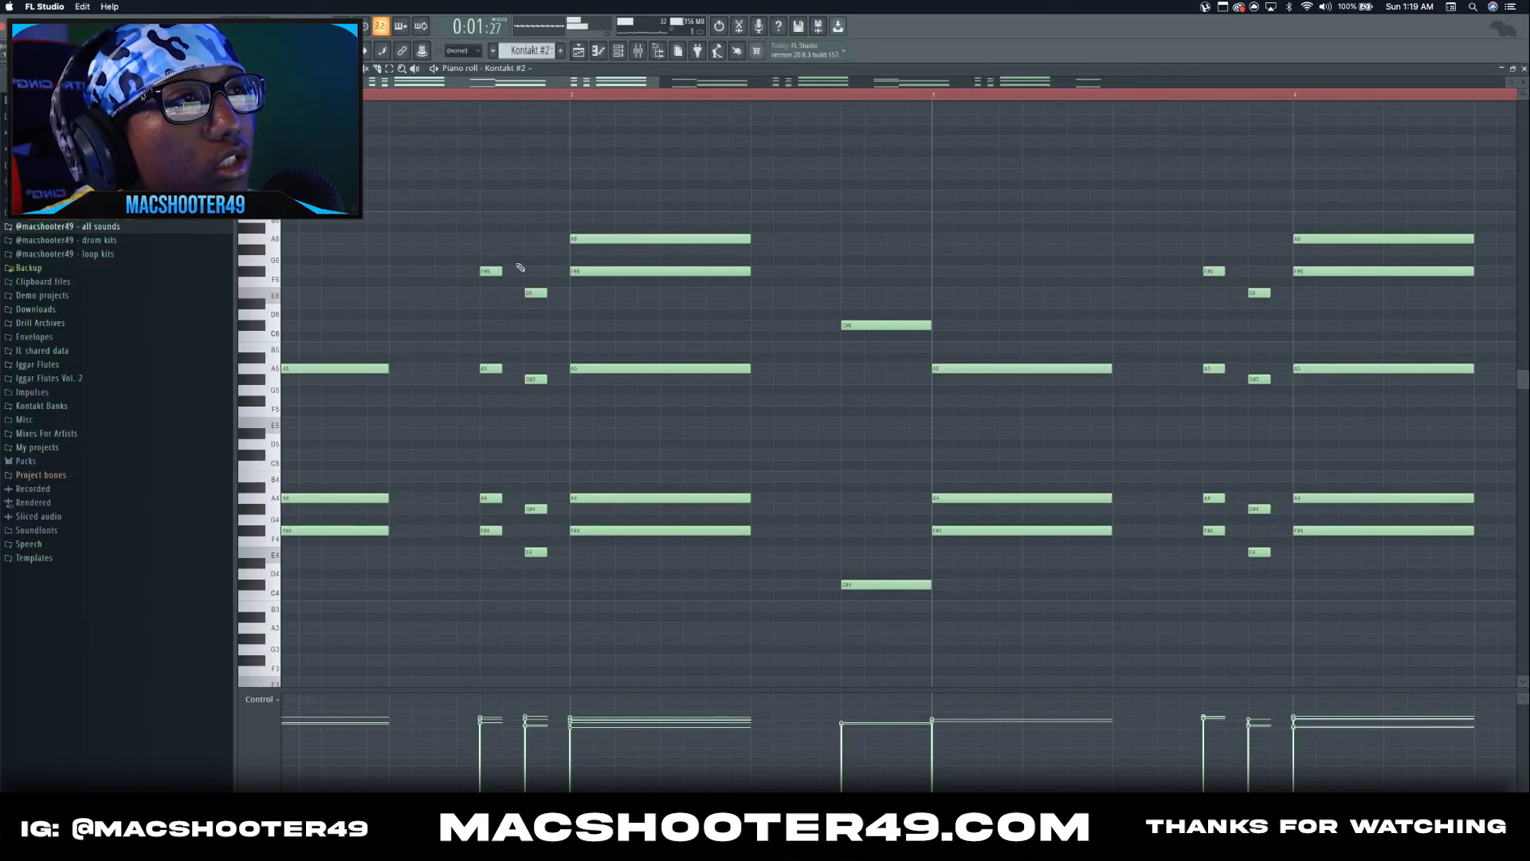
- Play the Kontakt #2 pattern through its second-bar chord and review how the chord phrase repeats across the bars
{"action": "key", "text": "space"}
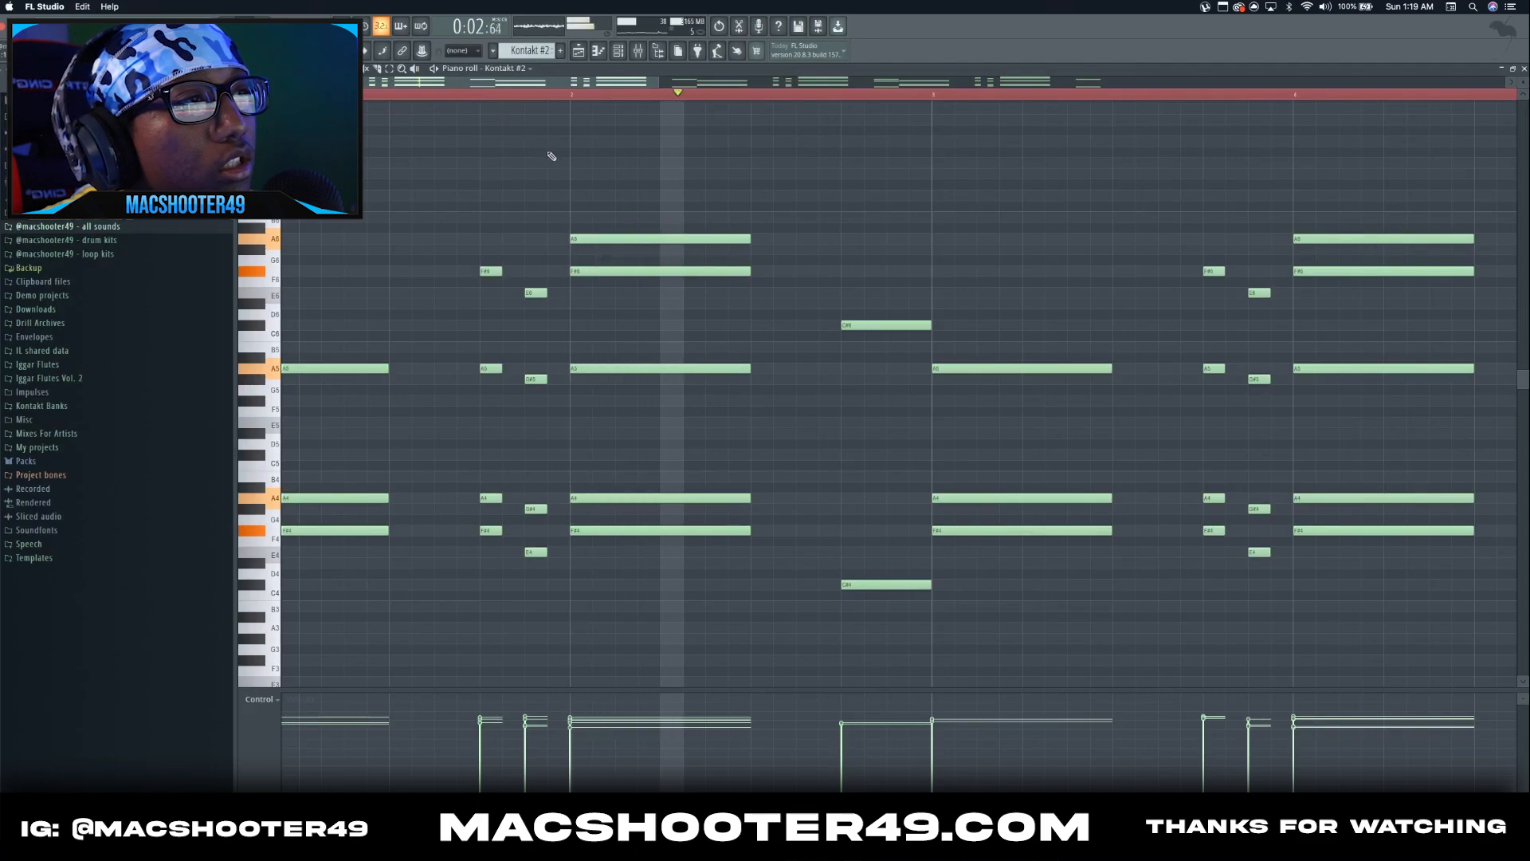
{"action": "scroll", "coordinate": [540, 212], "scroll_direction": "down", "scroll_amount": 2}
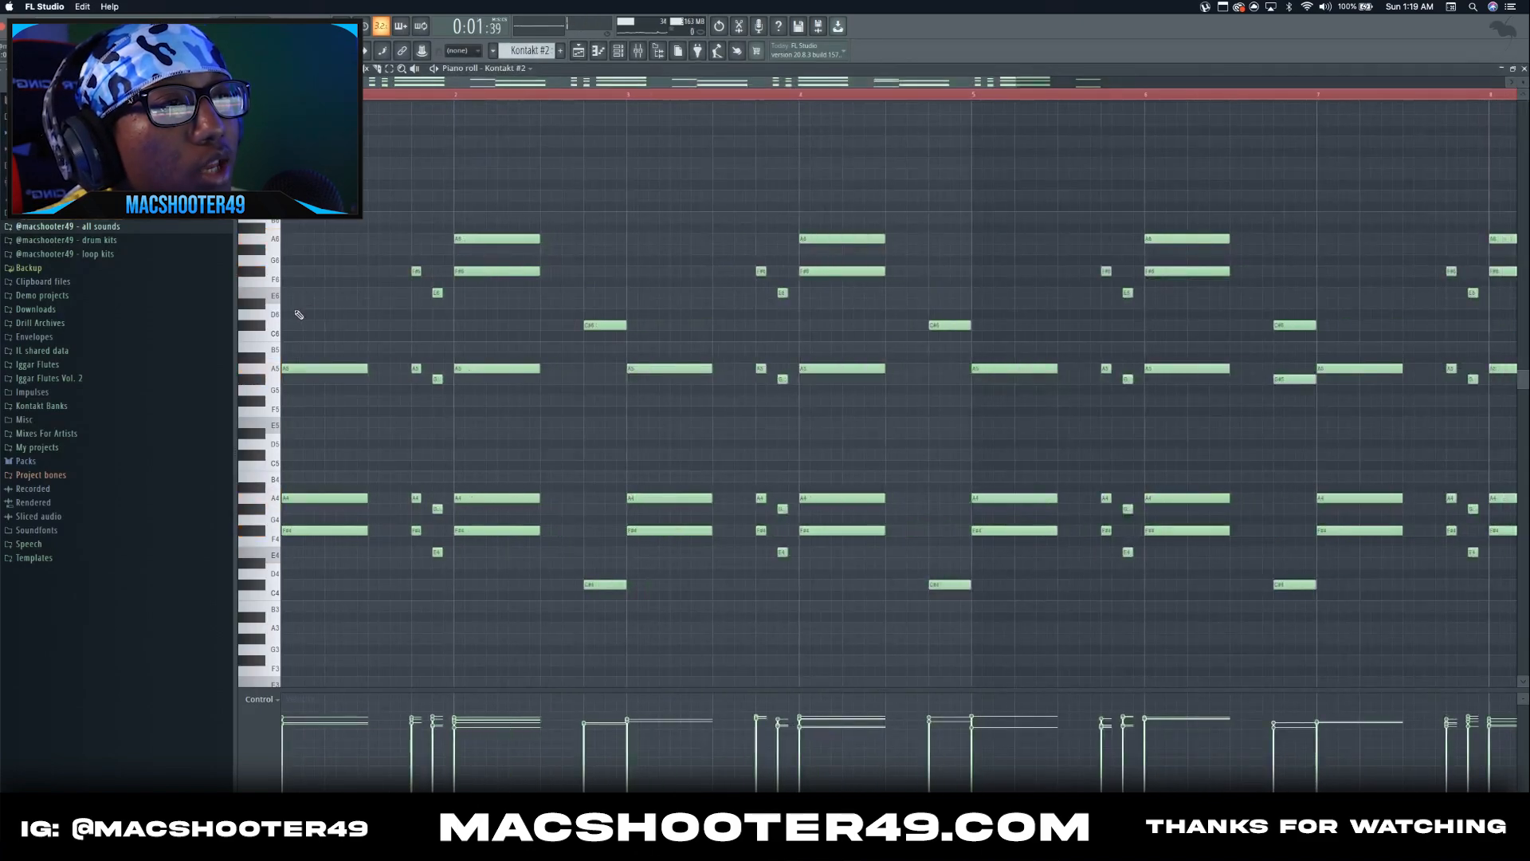
{"action": "scroll", "coordinate": [299, 315], "scroll_direction": "up", "scroll_amount": 2}
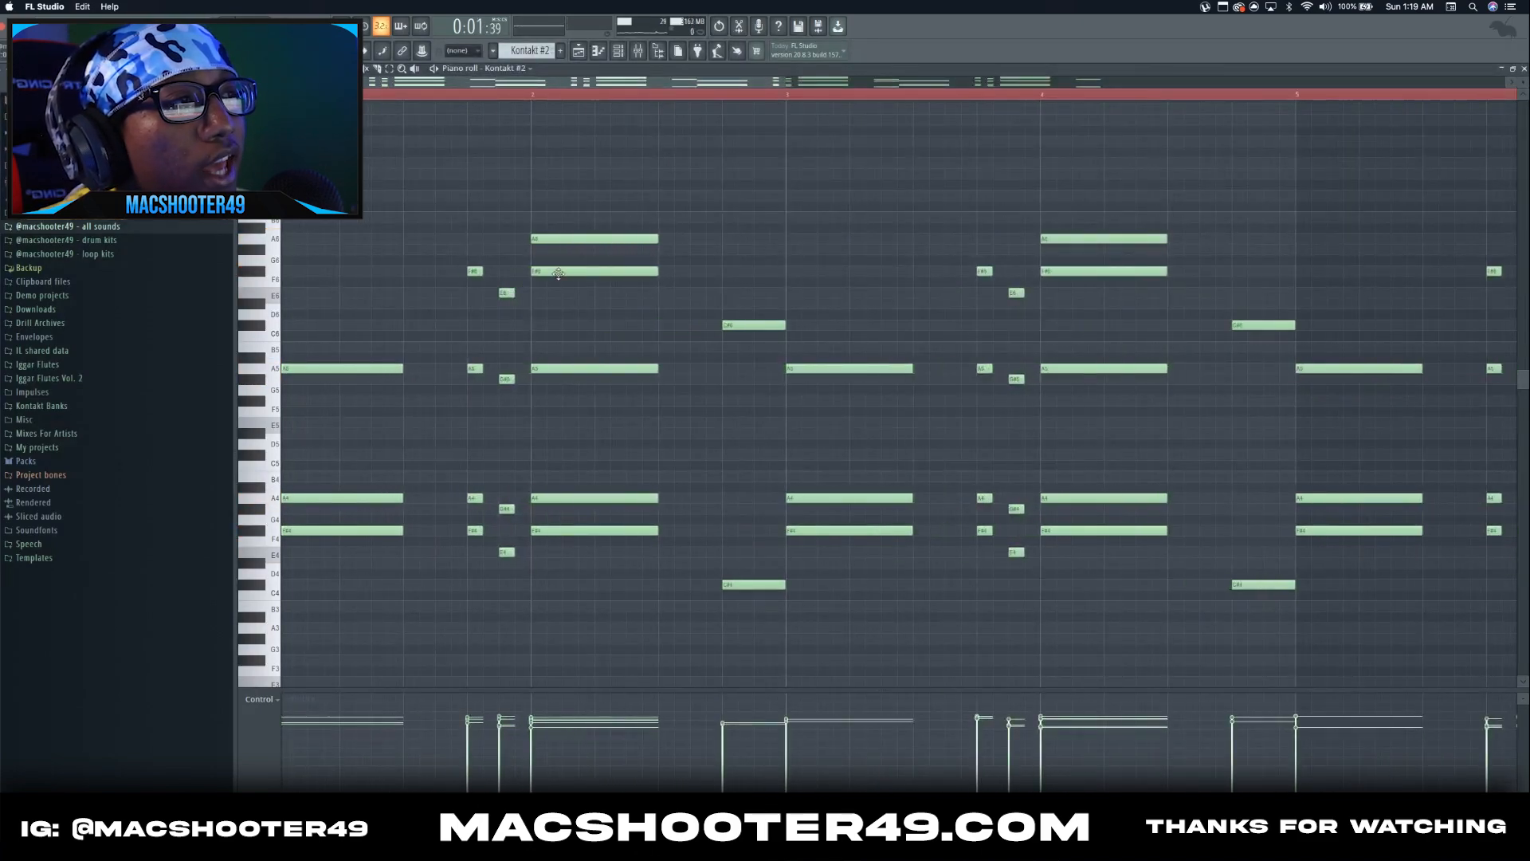
{"action": "left_click", "coordinate": [685, 95]}
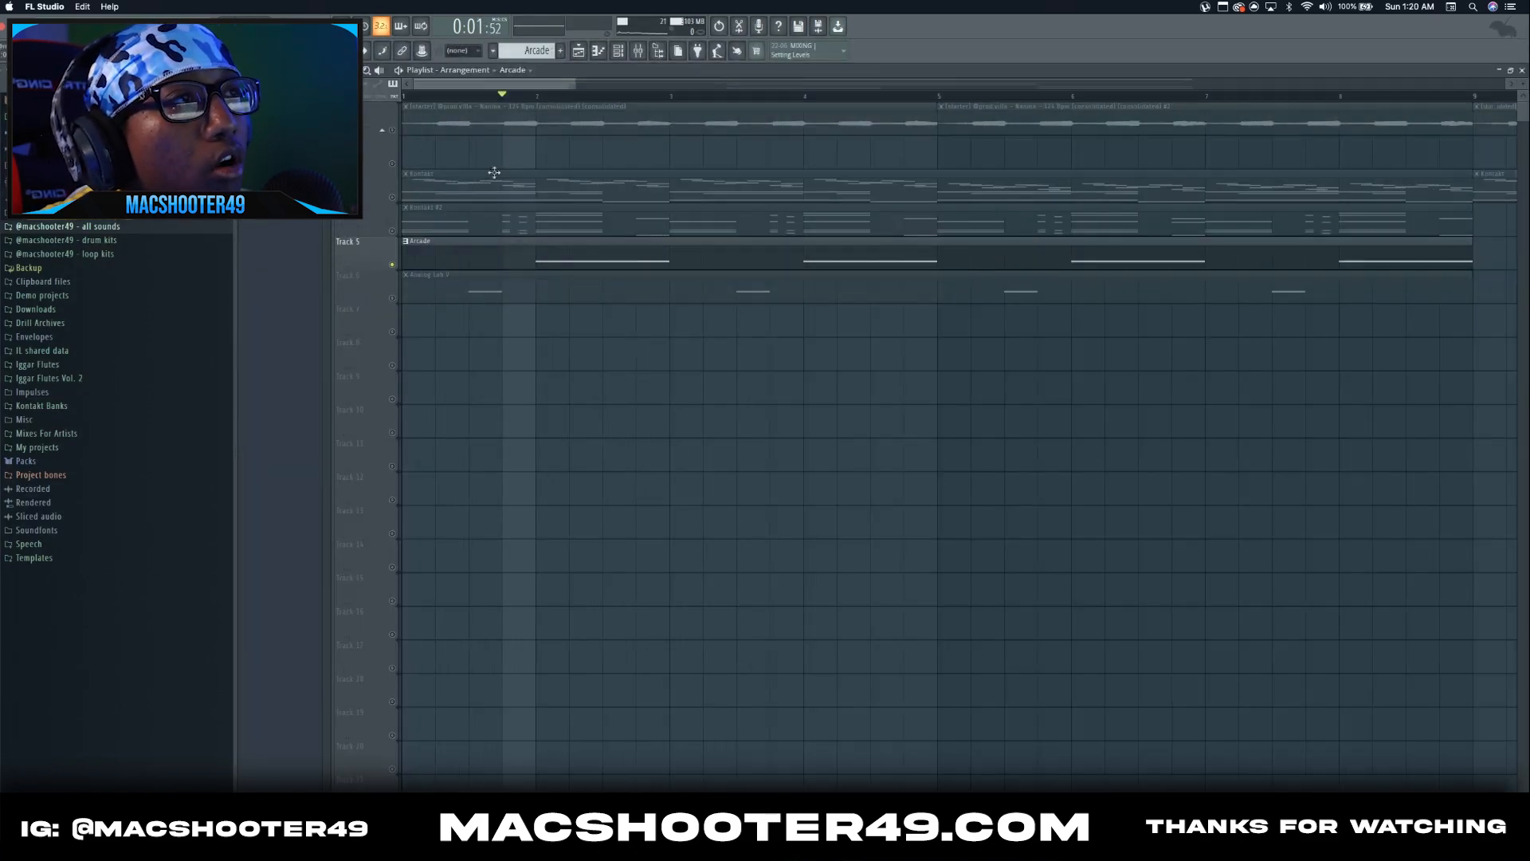
- Open the Arcade channel's instrument from the channel rack, view its The Rubicon preset, and close the plugin window
{"action": "left_click", "coordinate": [619, 51]}
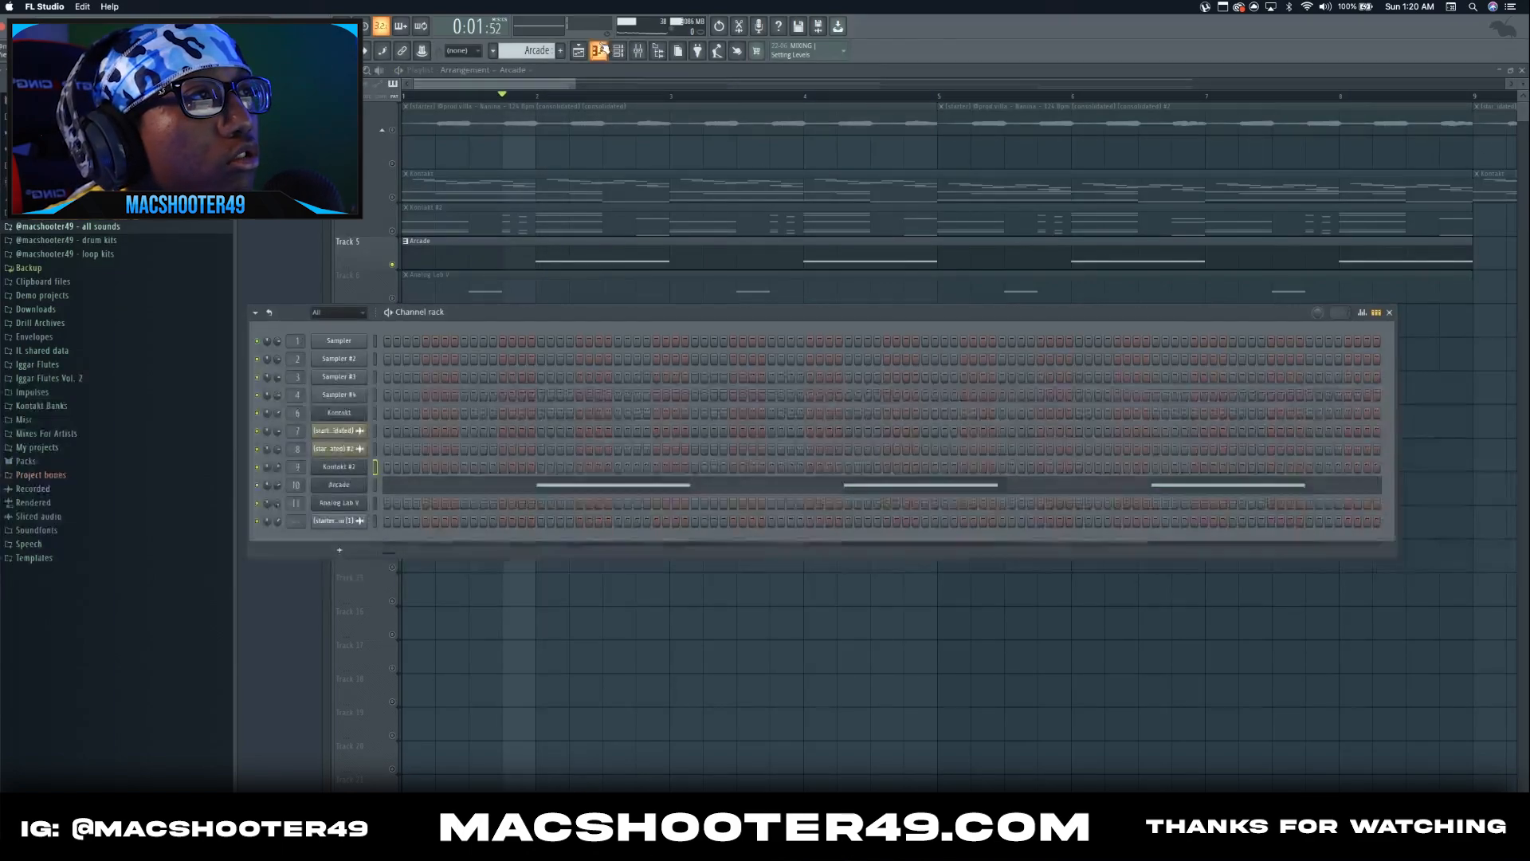
{"action": "left_click", "coordinate": [638, 51]}
{"action": "key", "text": "F9"}
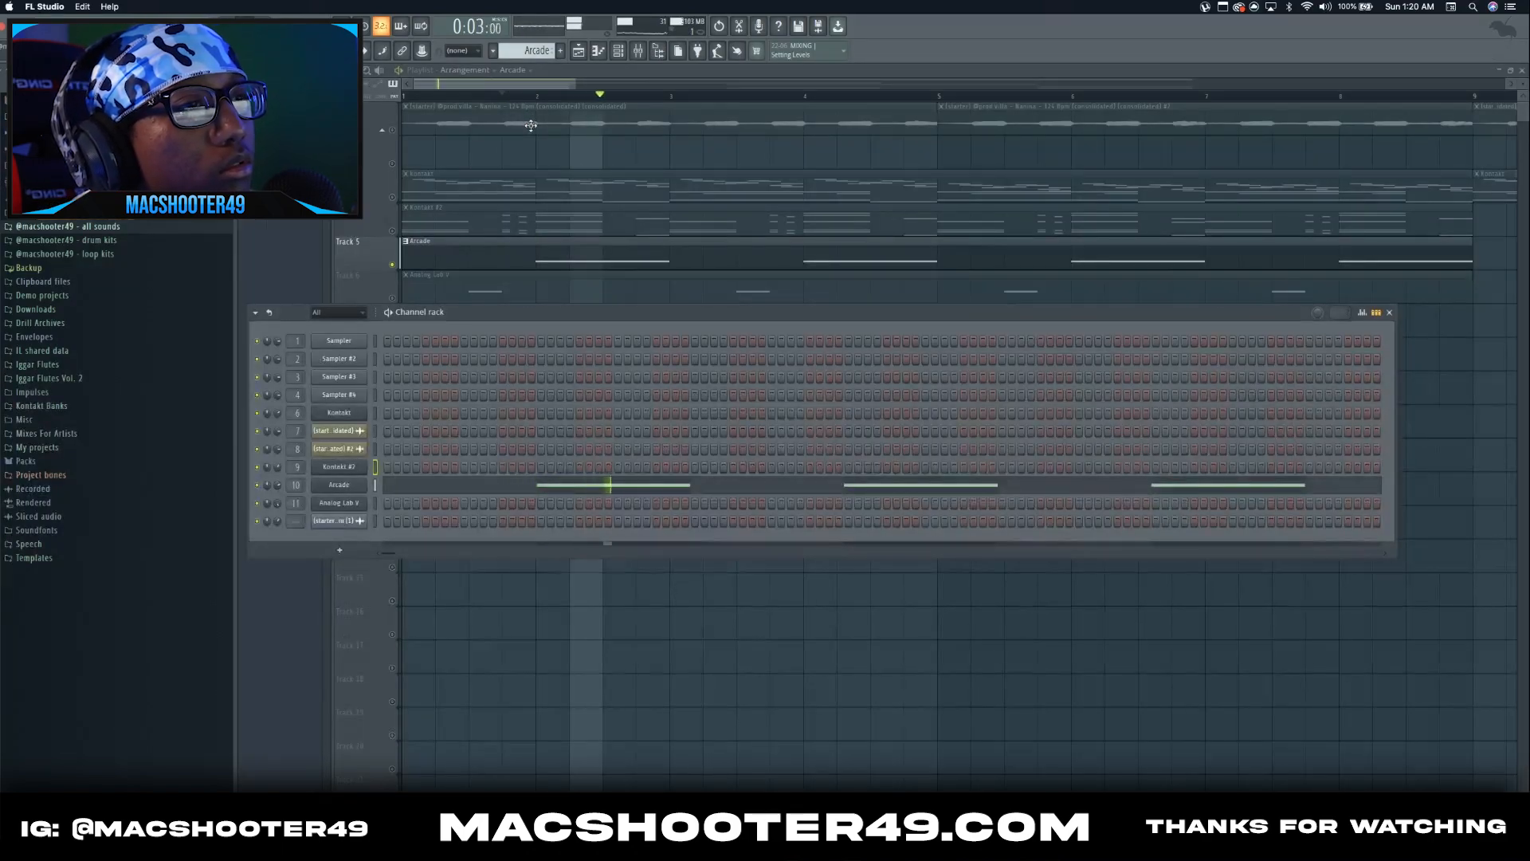
{"action": "left_click", "coordinate": [357, 488]}
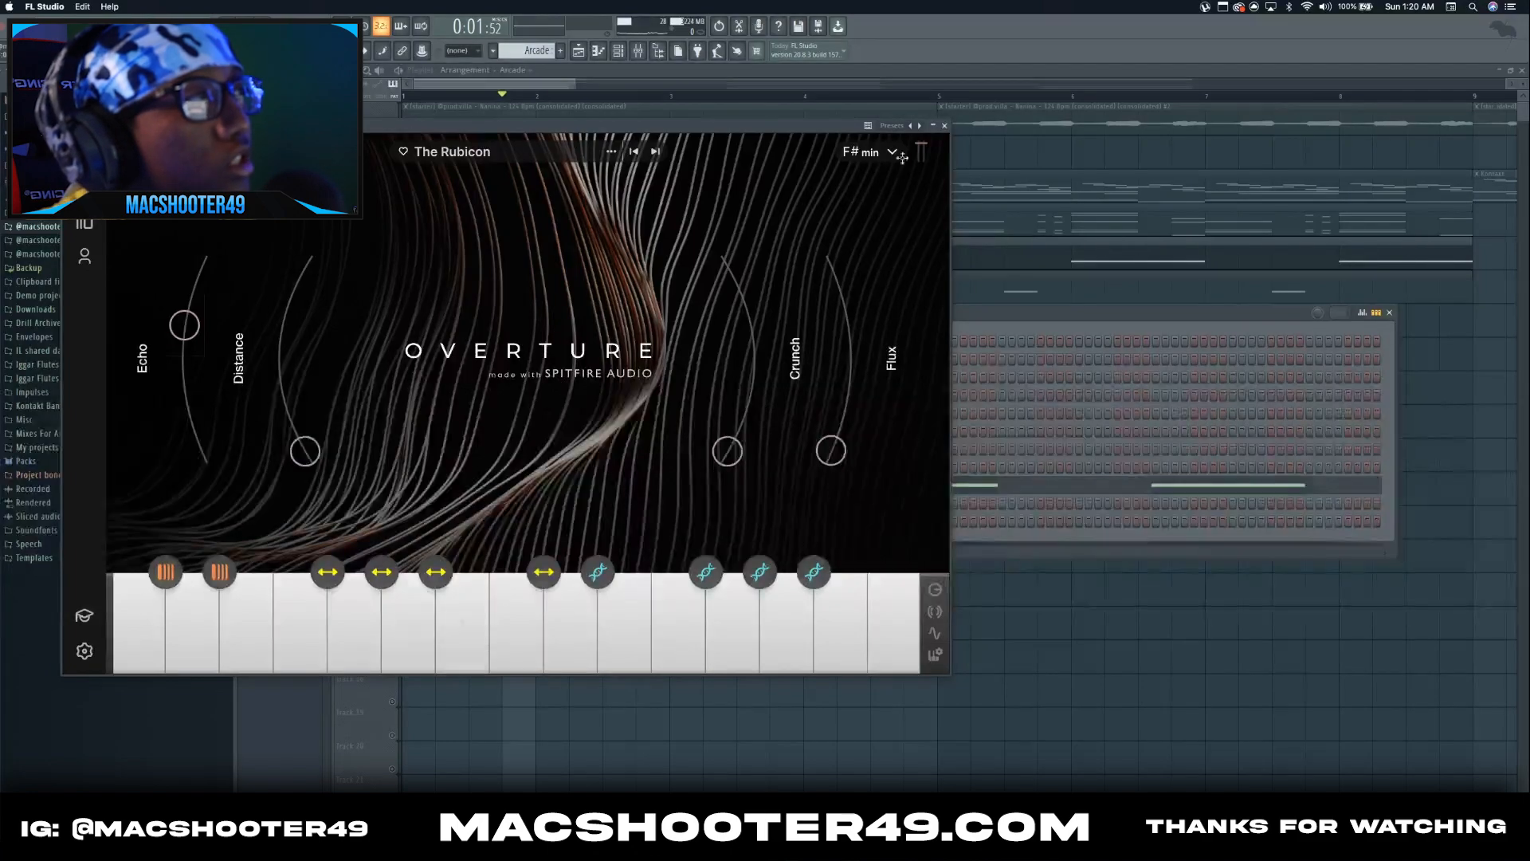
{"action": "left_click", "coordinate": [945, 126]}
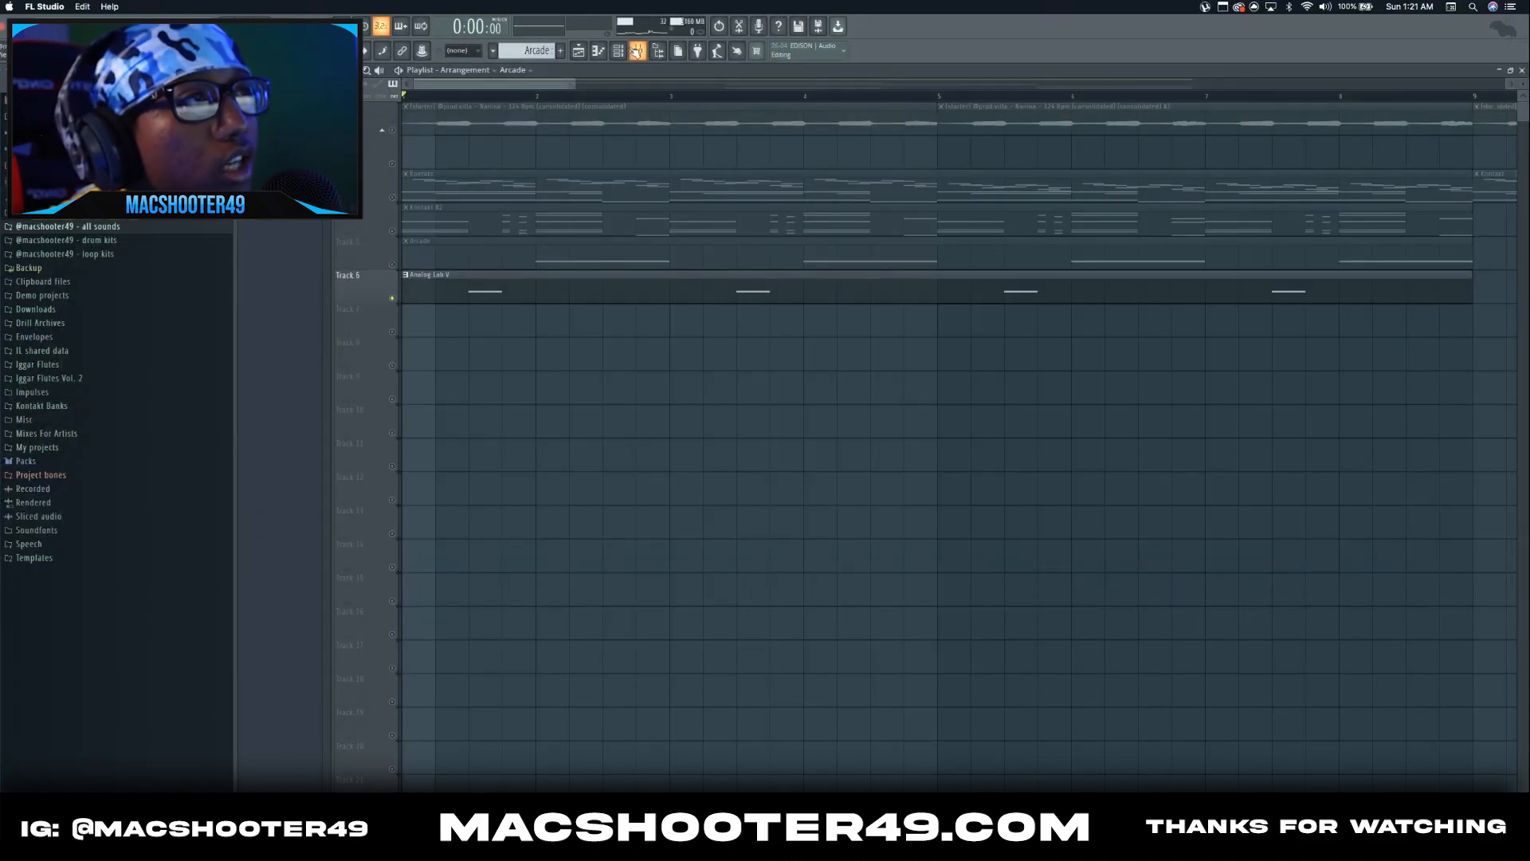
- Open the Analog Lab V instrument from the channel rack and browse the presets in My Banks
{"action": "left_click", "coordinate": [618, 51]}
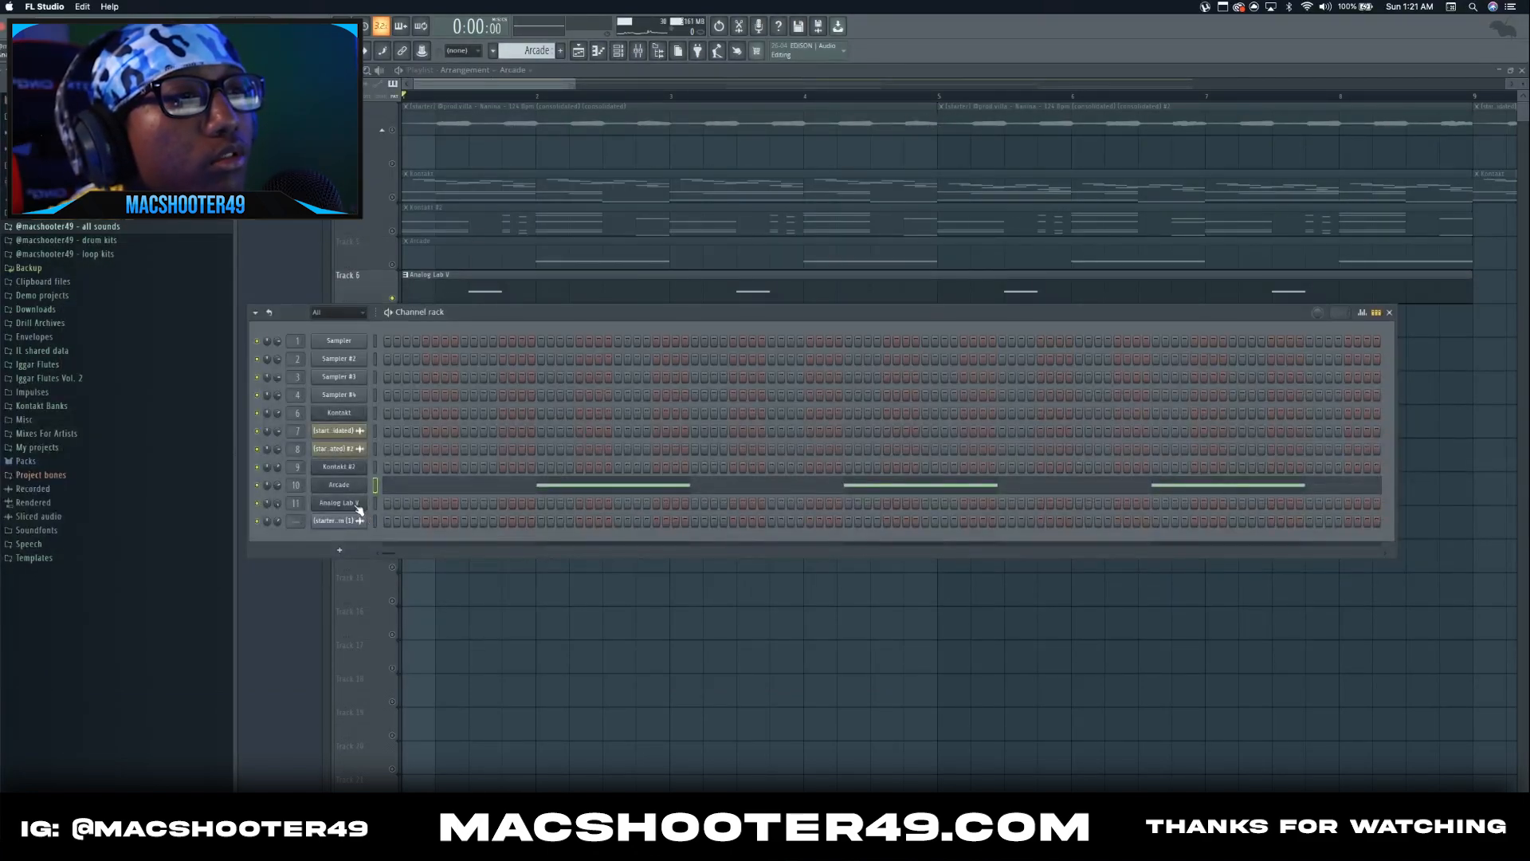
{"action": "left_click", "coordinate": [352, 503]}
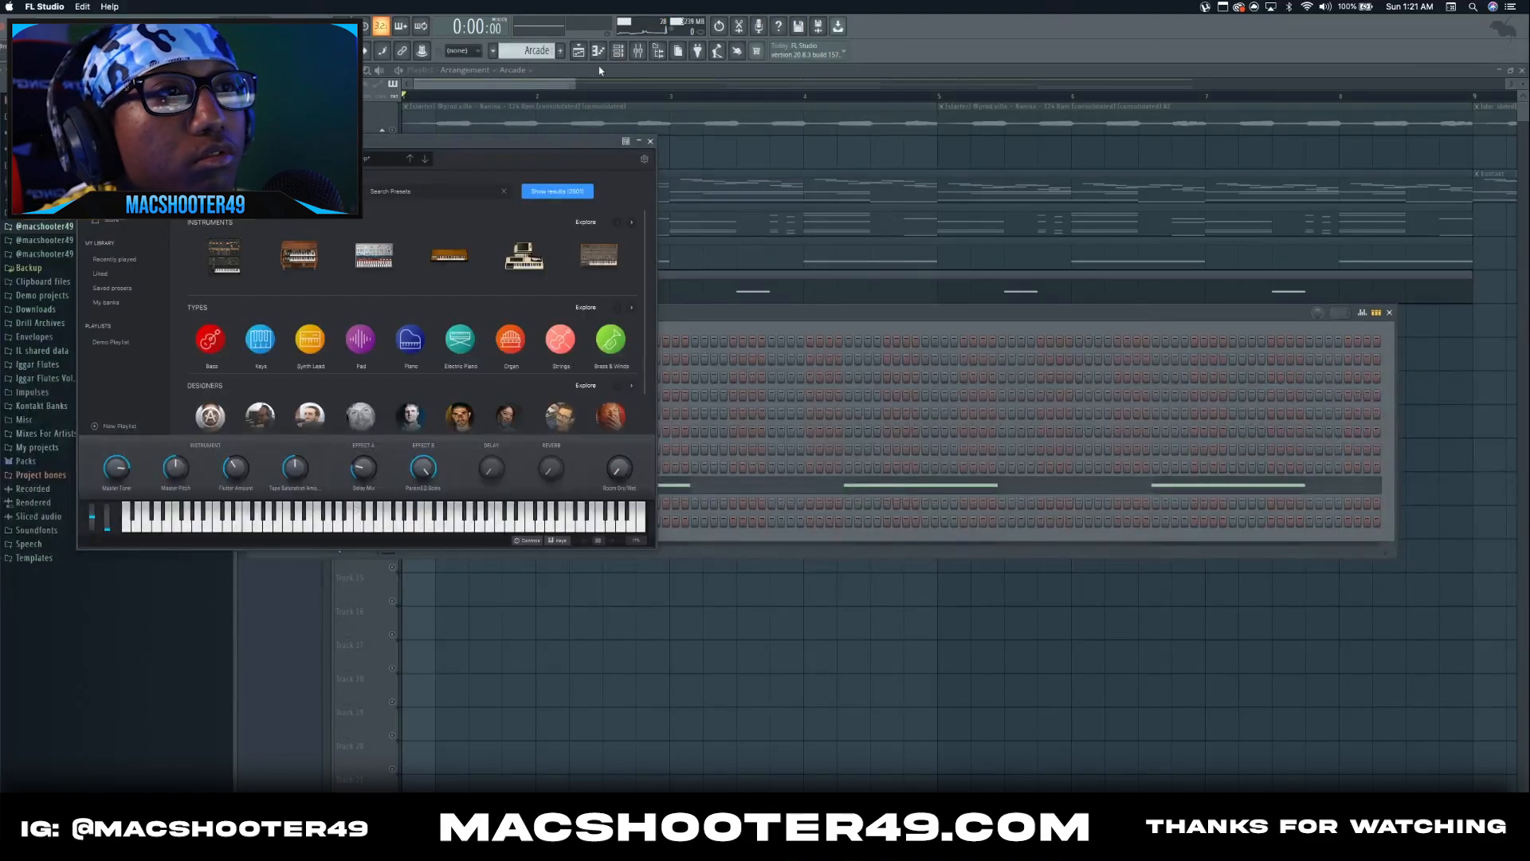
{"action": "scroll", "coordinate": [333, 317], "scroll_direction": "down", "scroll_amount": 2}
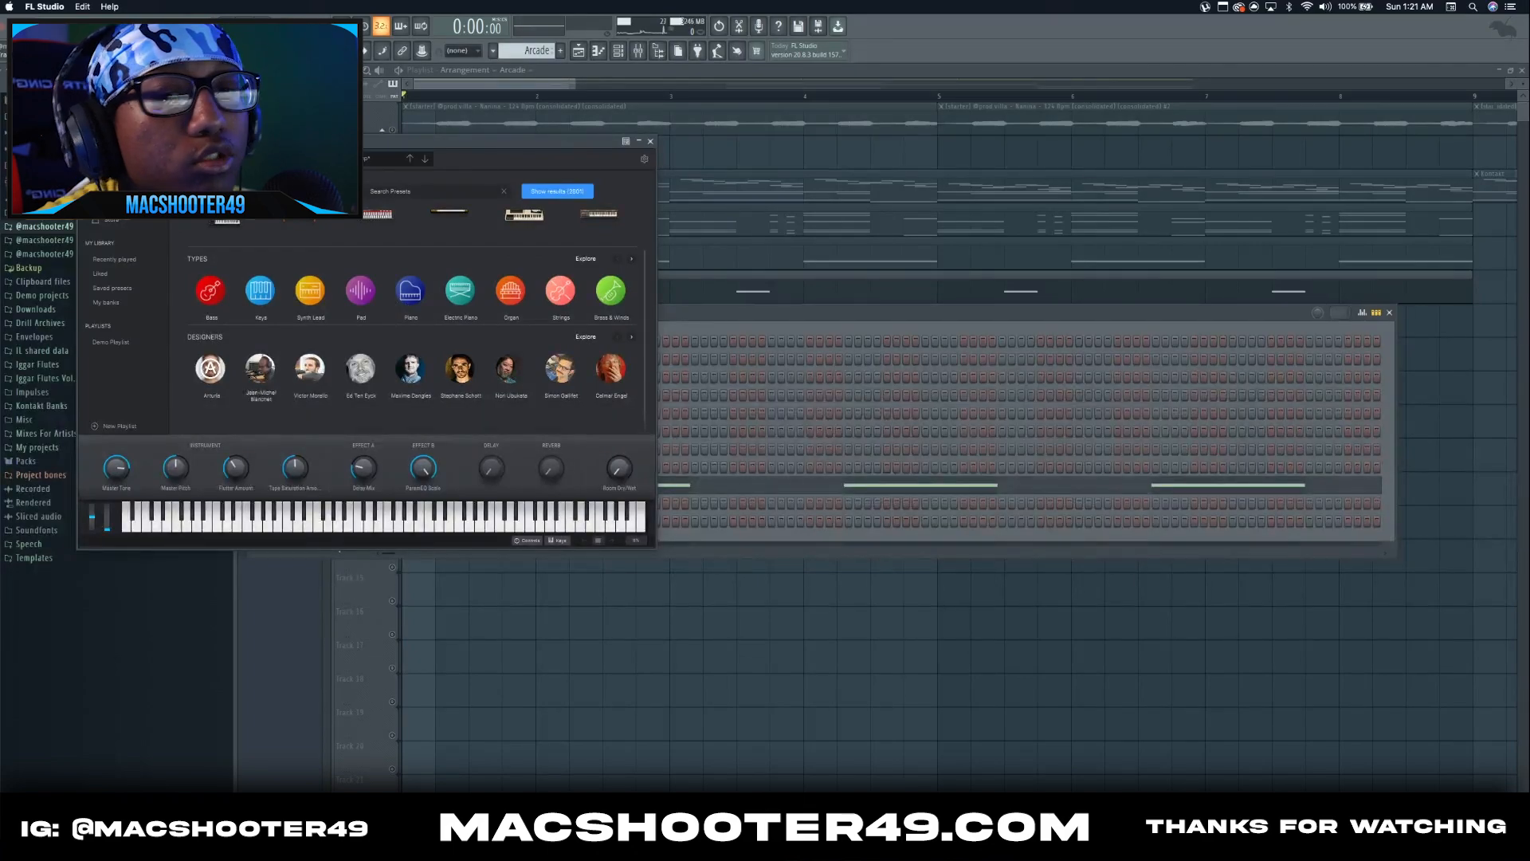
{"action": "left_click", "coordinate": [106, 303]}
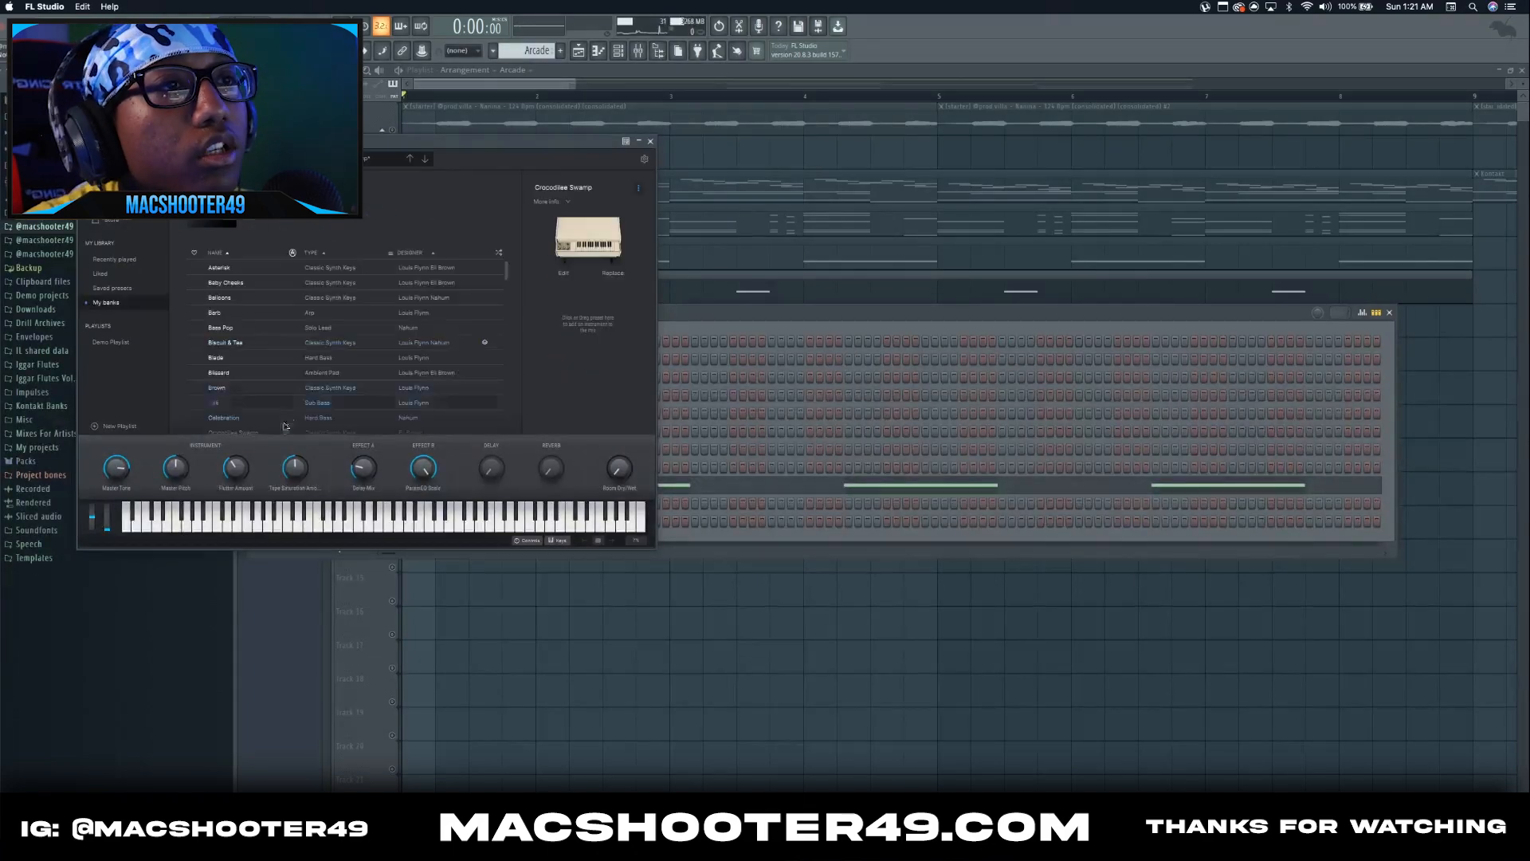
{"action": "scroll", "coordinate": [269, 346], "scroll_direction": "down", "scroll_amount": 2}
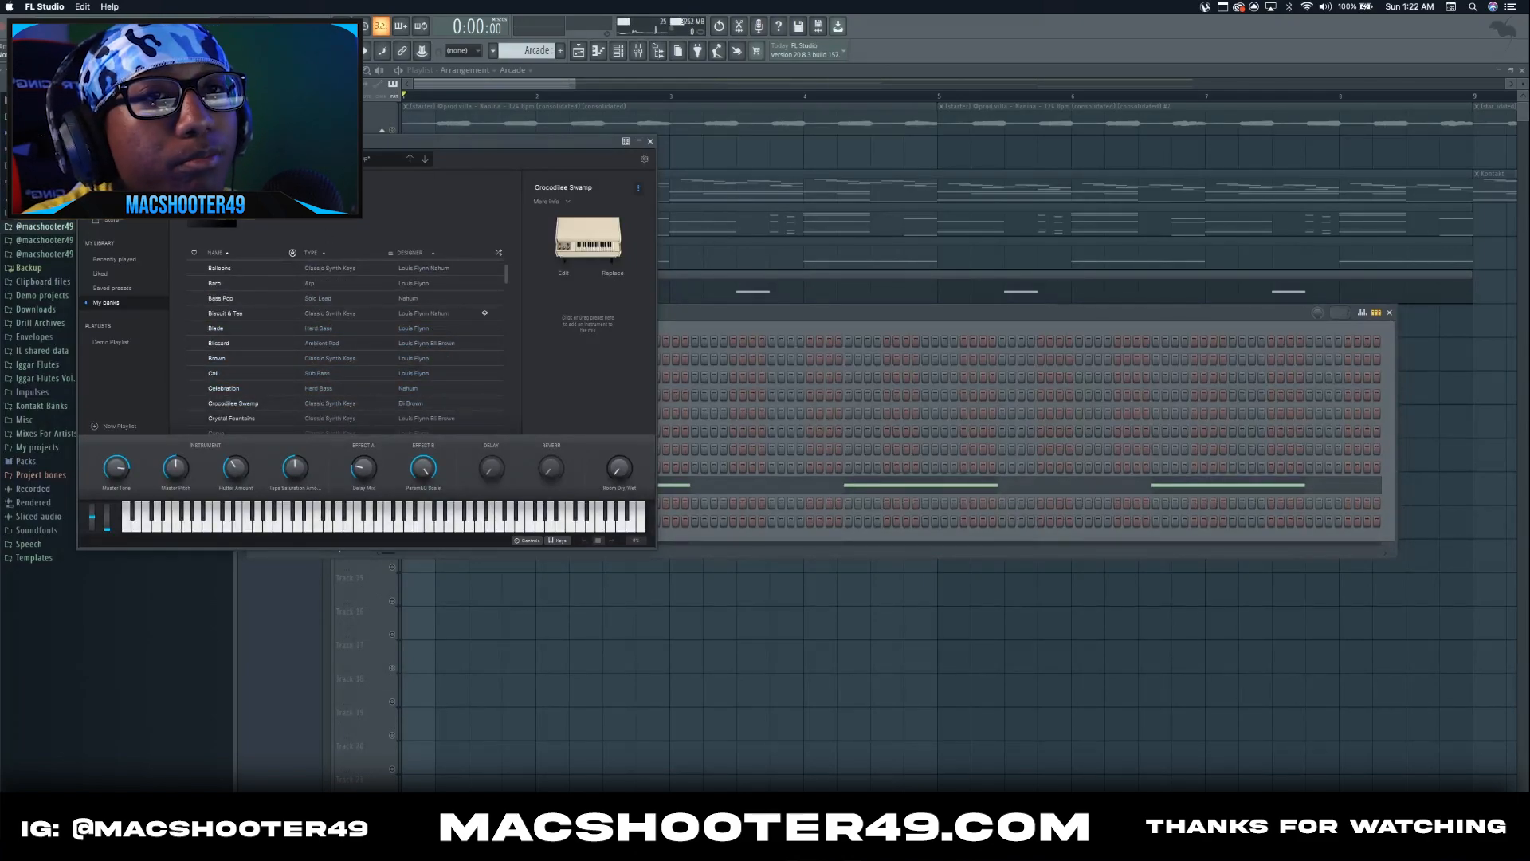
- Move the Analog Lab V window to show its LOOPHOLE II bank presets in full and close all open plugin windows
{"action": "left_click_drag", "start_coordinate": [504, 146], "coordinate": [594, 45]}
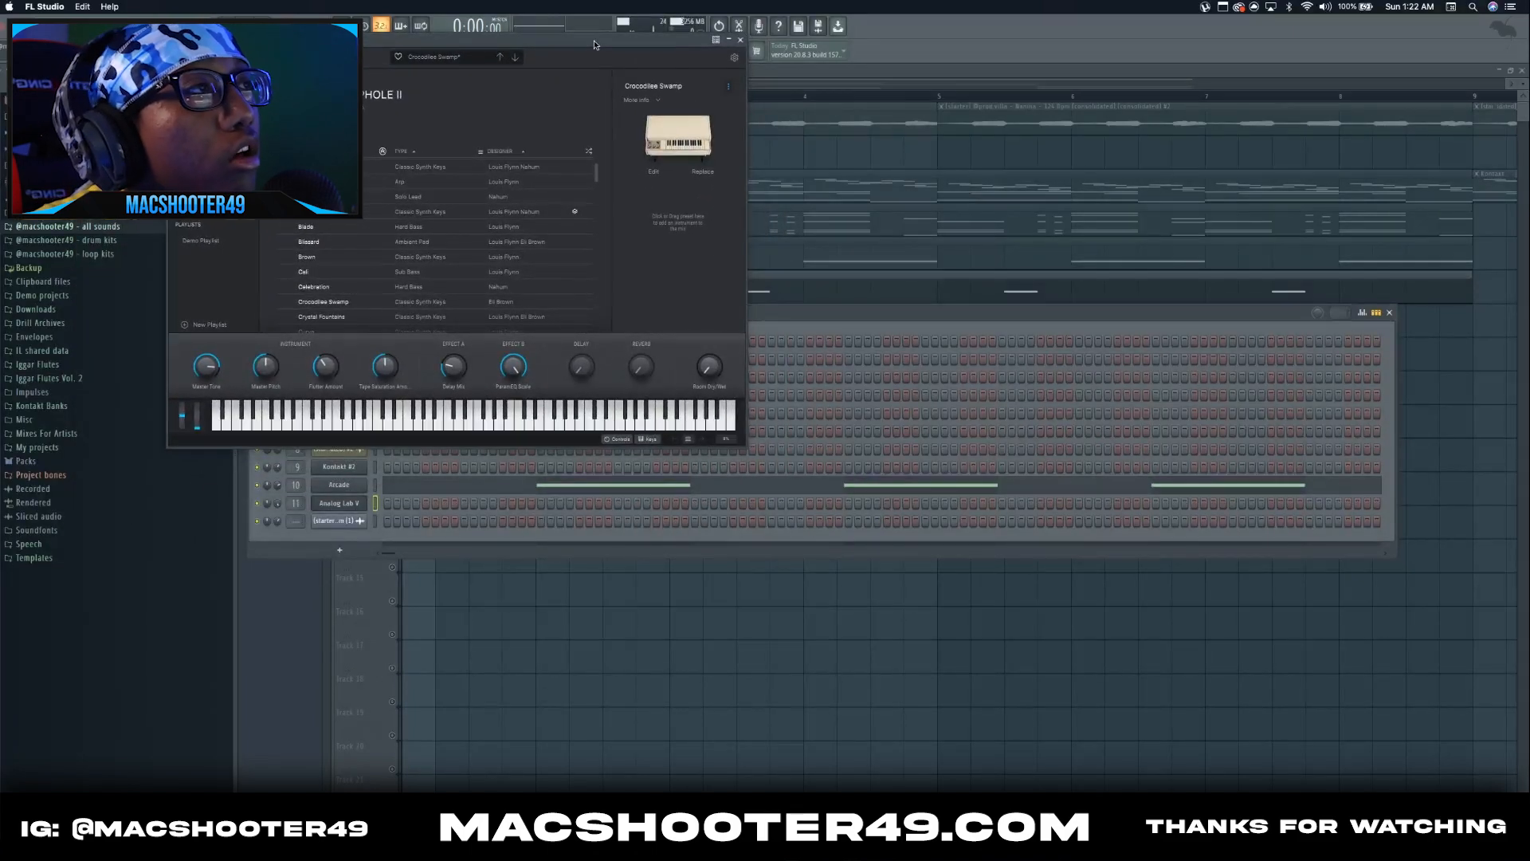
{"action": "left_click_drag", "start_coordinate": [610, 43], "coordinate": [682, 153]}
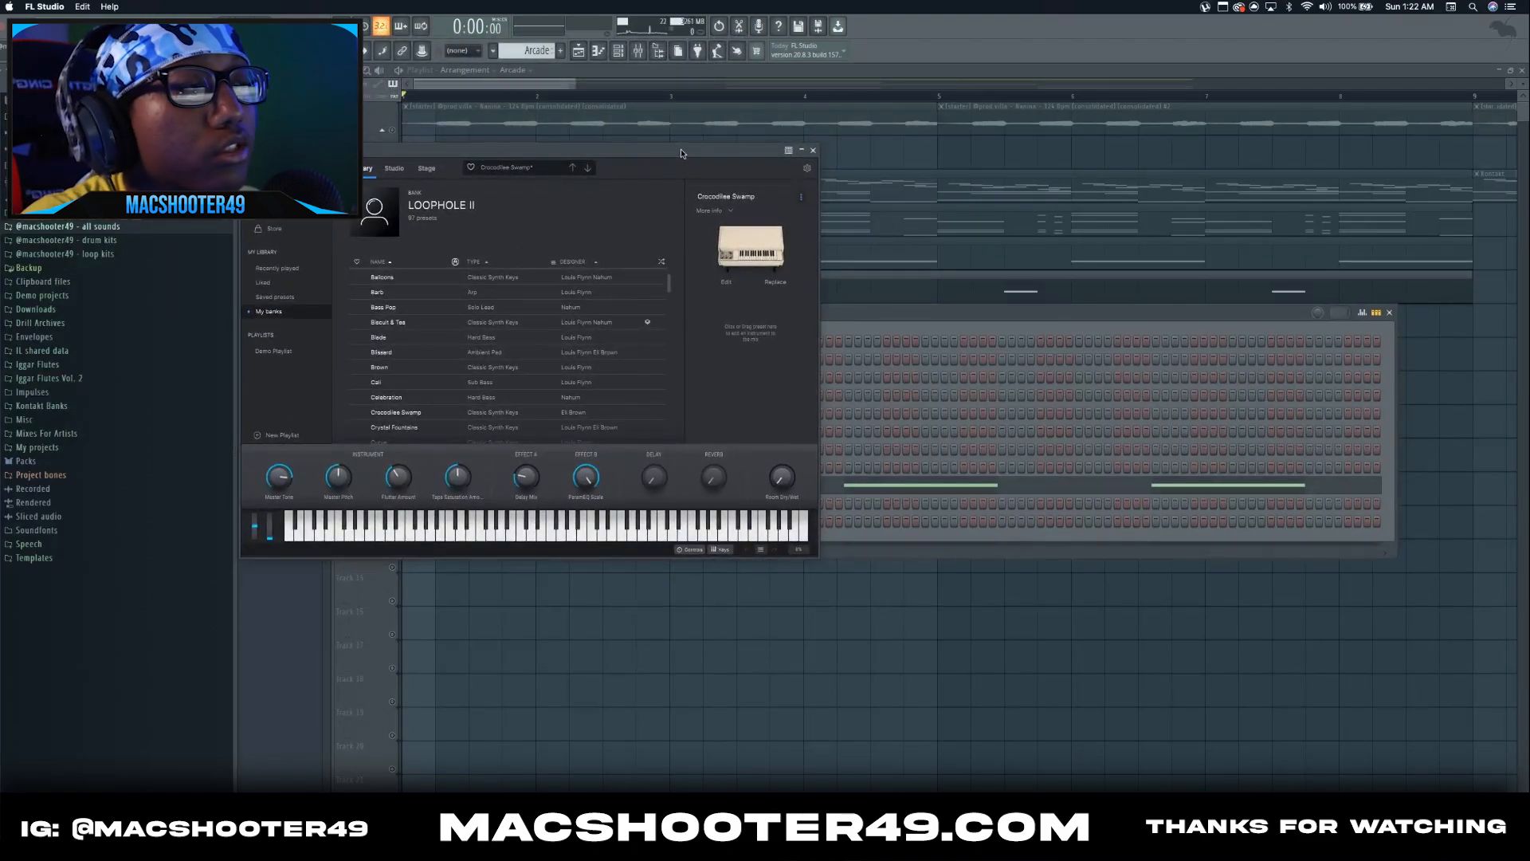
{"action": "key", "text": "F12"}
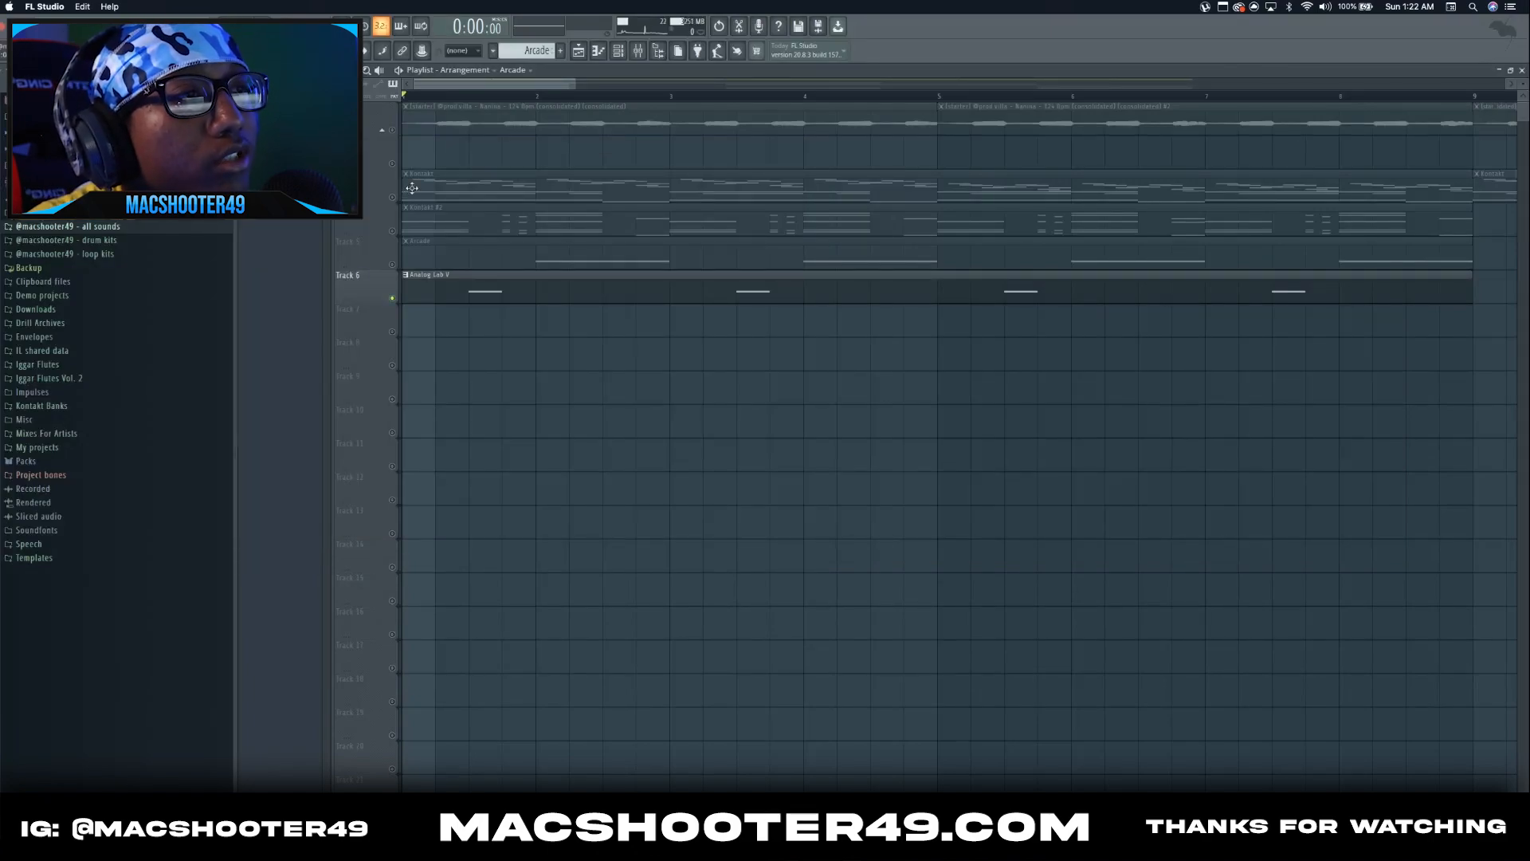
- Play the soloed Analog Lab V track in the playlist and check its level in the mixer
{"action": "key", "text": "space"}
{"action": "left_click", "coordinate": [639, 51]}
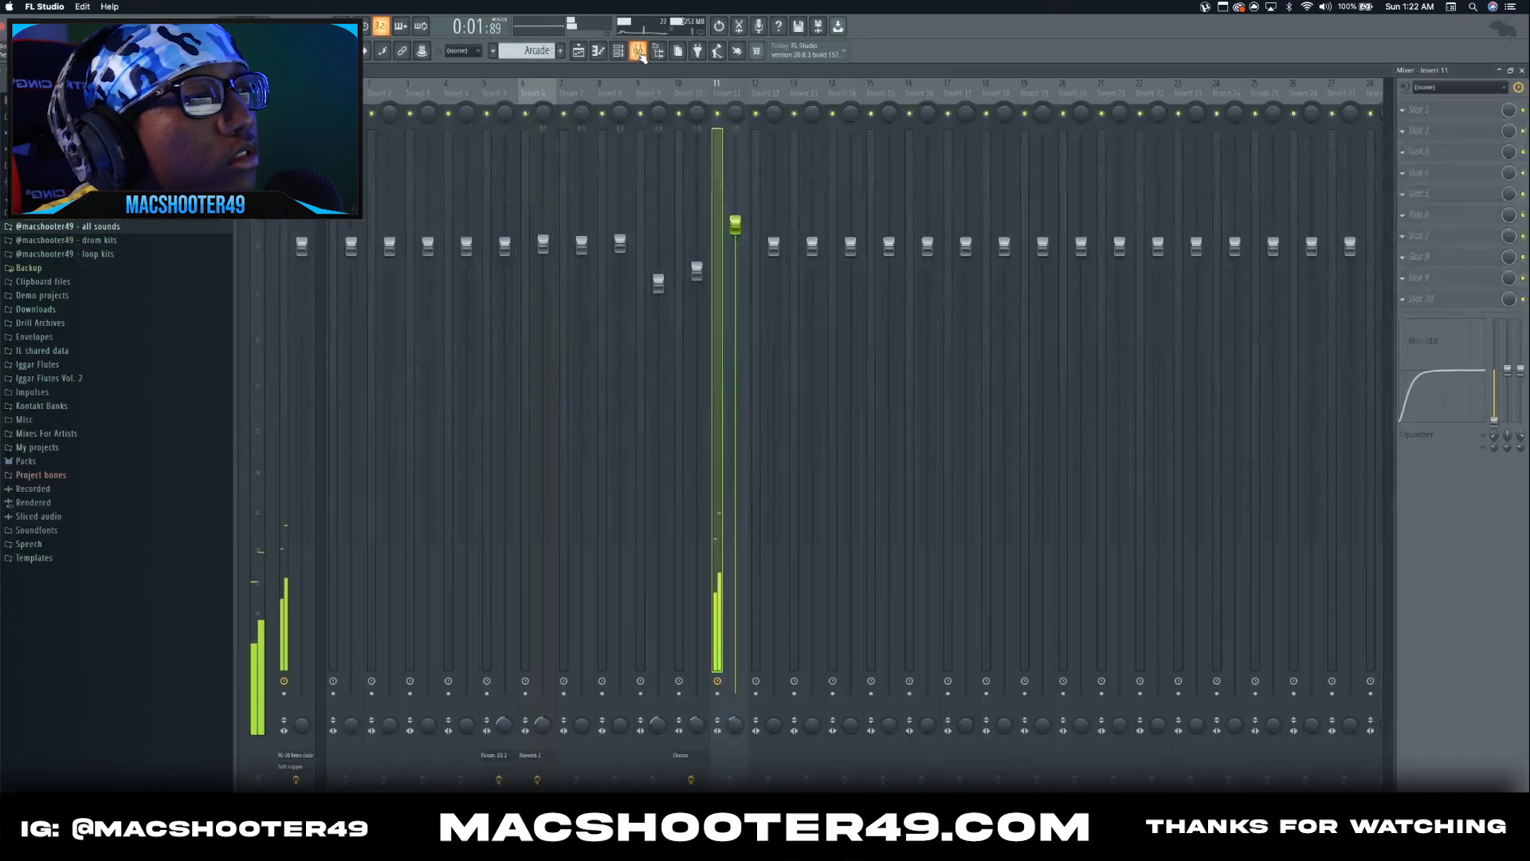
{"action": "left_click", "coordinate": [638, 51]}
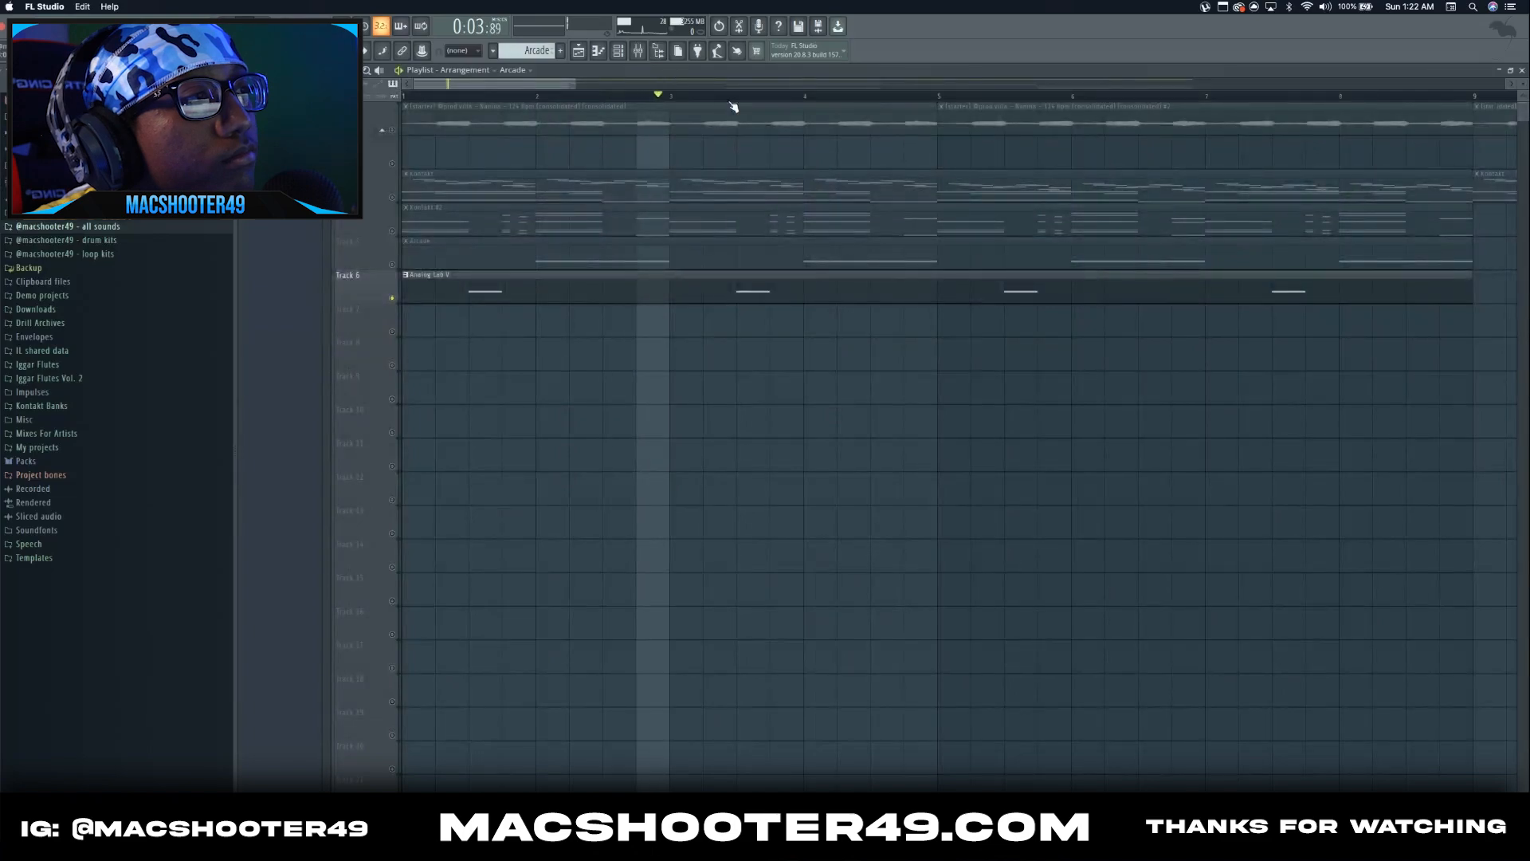
{"action": "scroll", "coordinate": [905, 248], "scroll_direction": "down", "scroll_amount": 2}
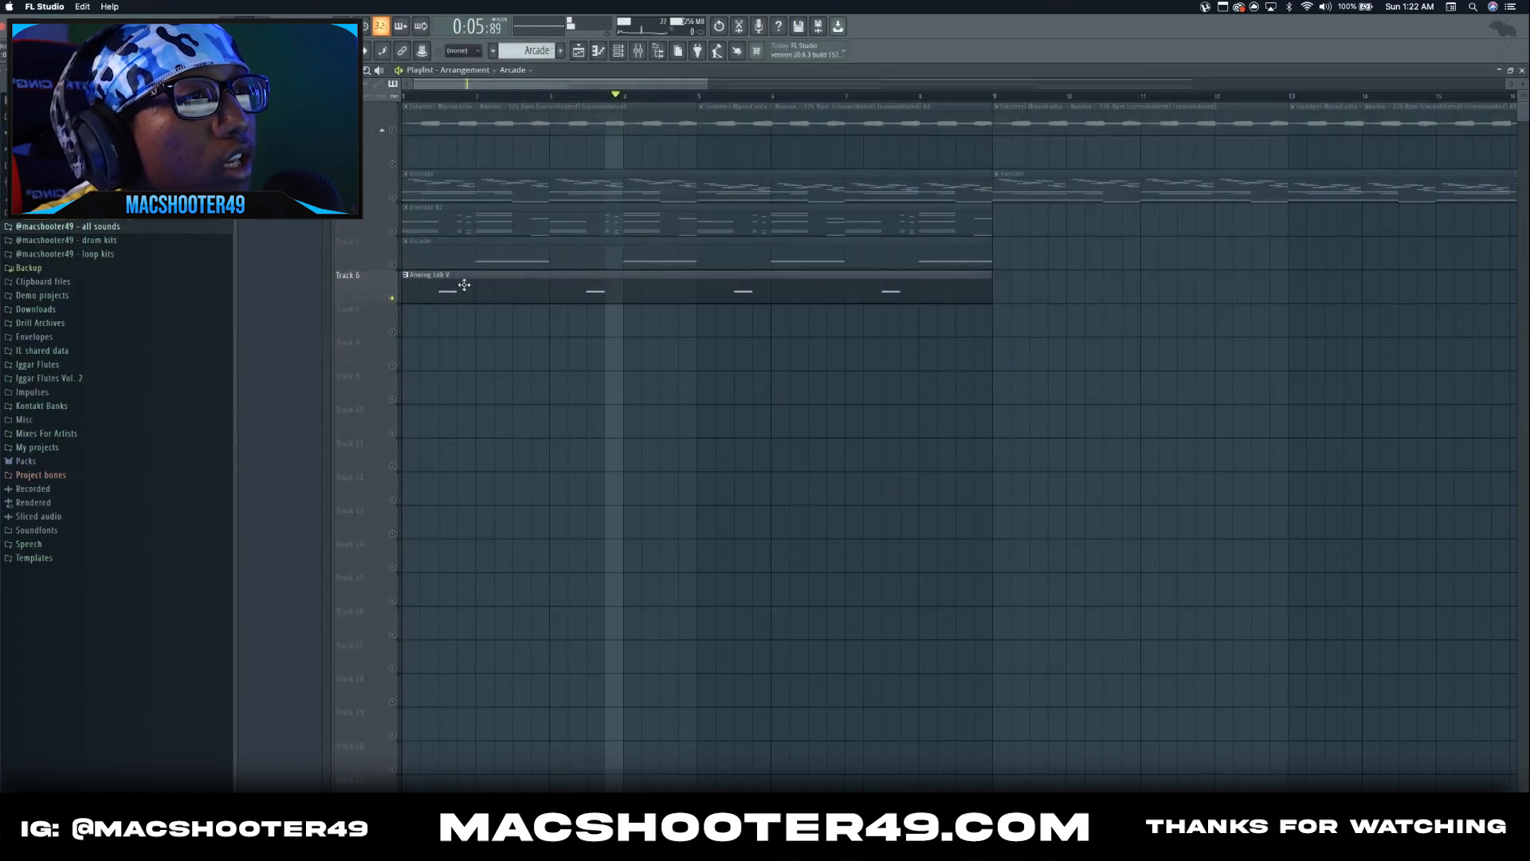
{"action": "key", "text": "space"}
- Unsolo the Analog Lab V track and play the opening eight bars with all layers together
{"action": "left_click", "coordinate": [392, 298], "text": "ctrl"}
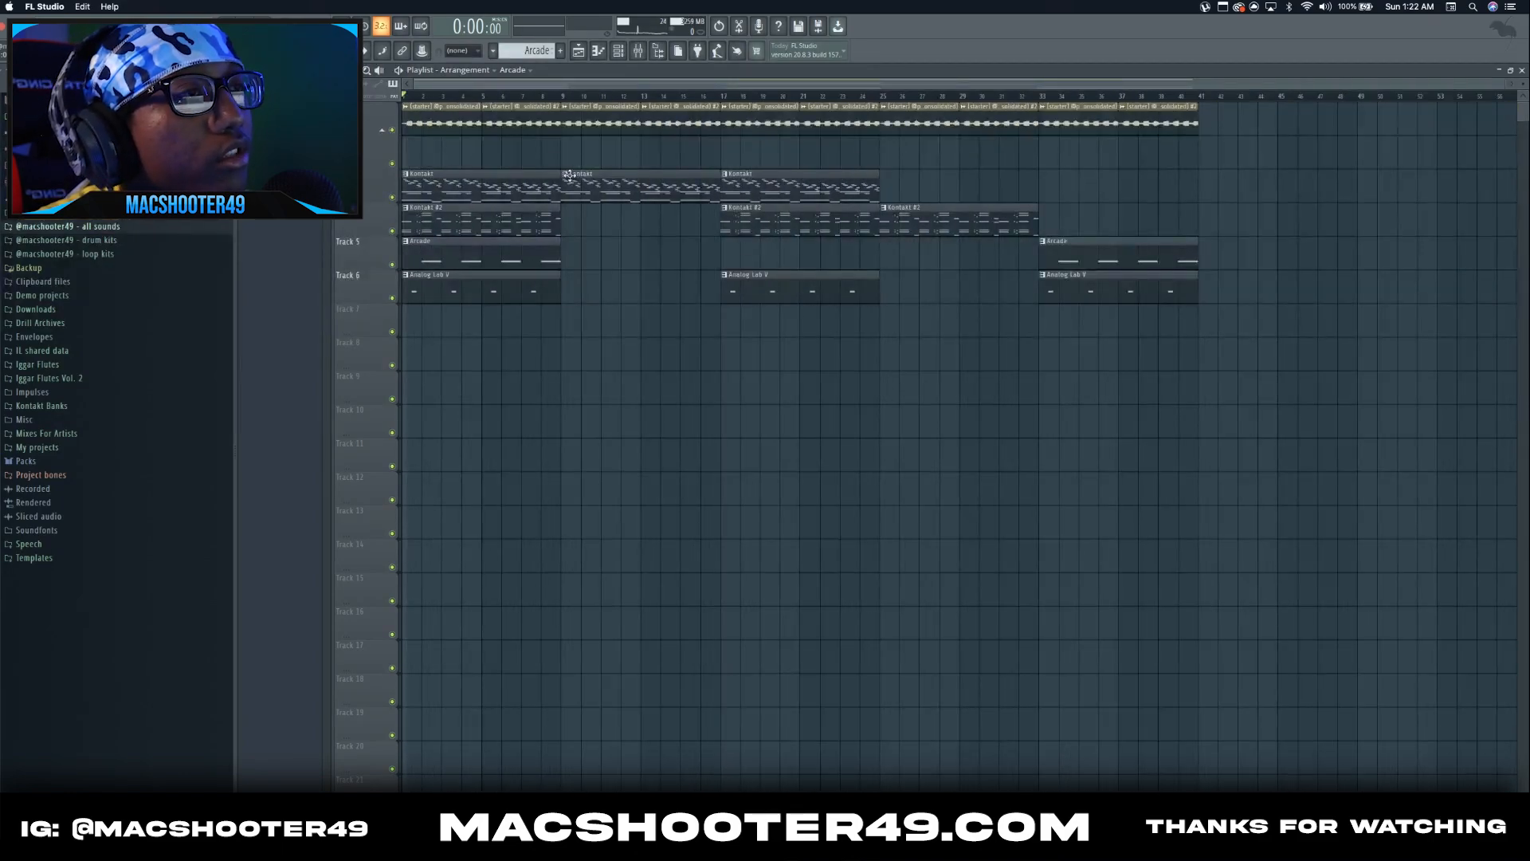
{"action": "scroll", "coordinate": [316, 251], "scroll_direction": "up", "scroll_amount": 5}
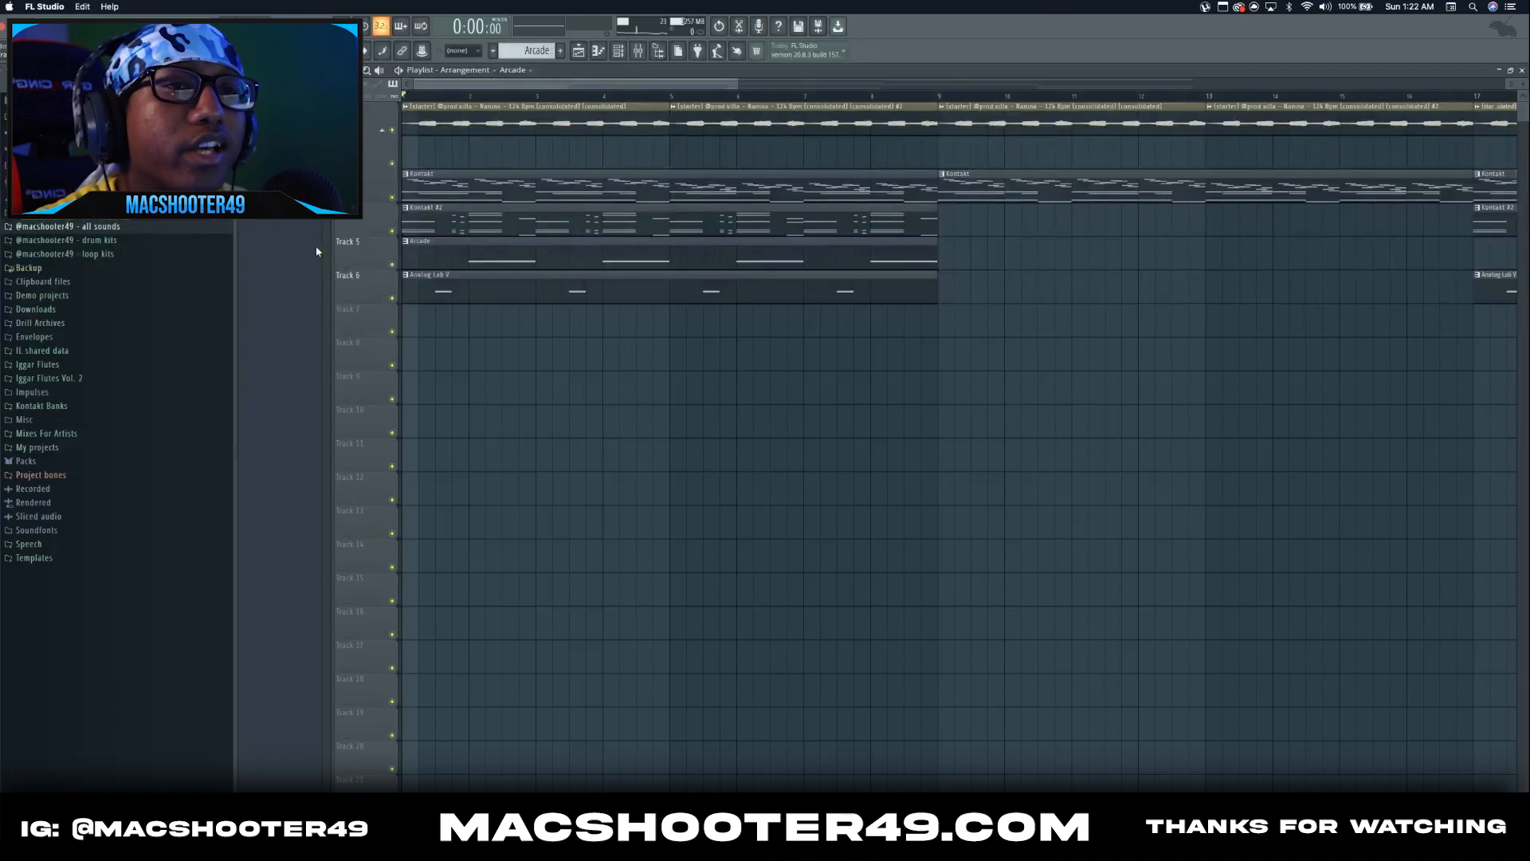
{"action": "key", "text": "space"}
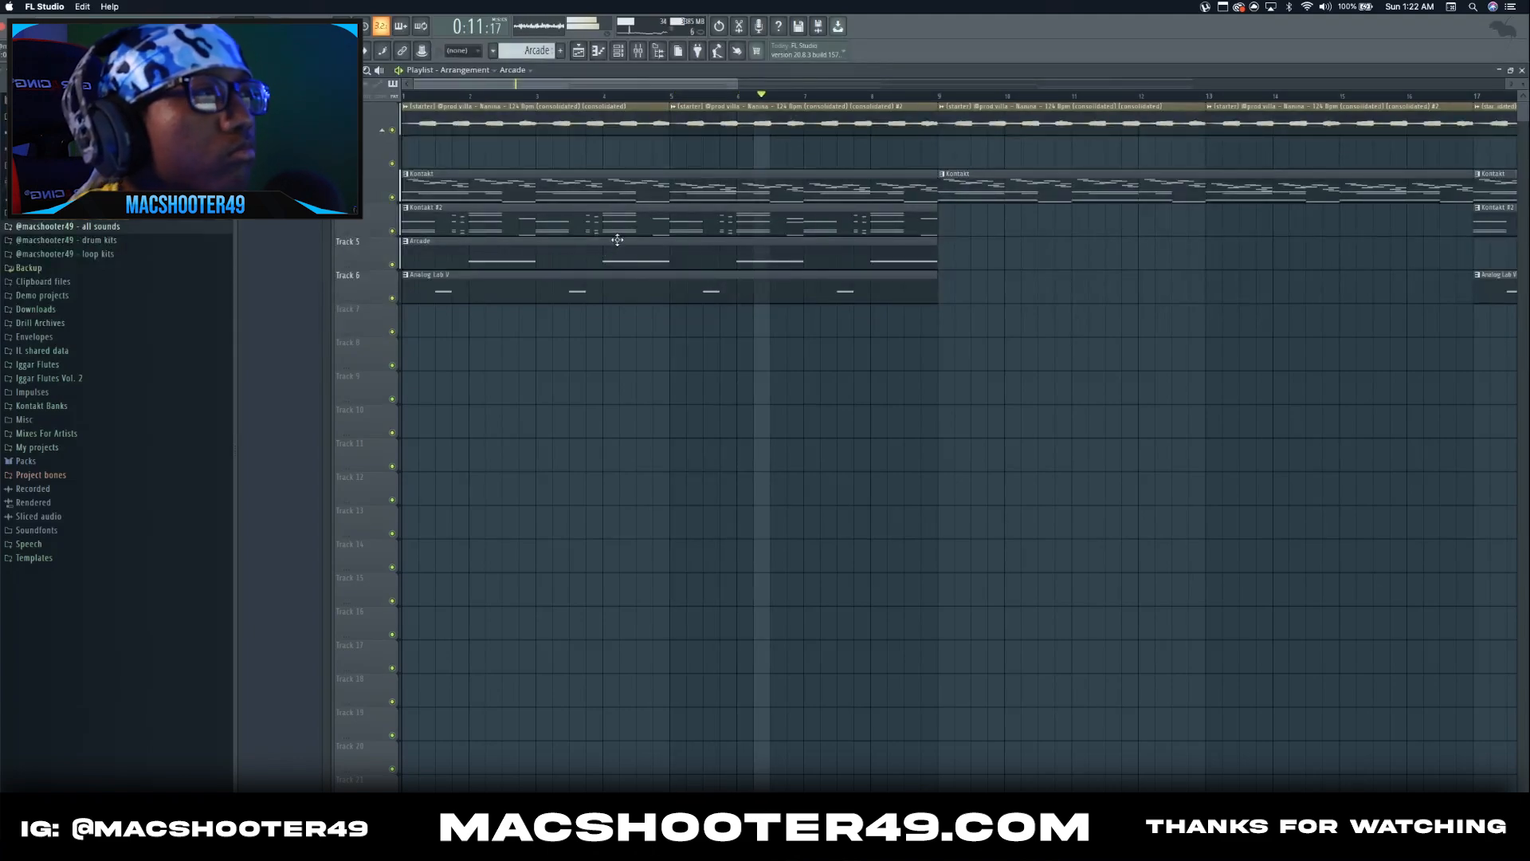
{"action": "scroll", "coordinate": [618, 240], "scroll_direction": "down", "scroll_amount": 3}
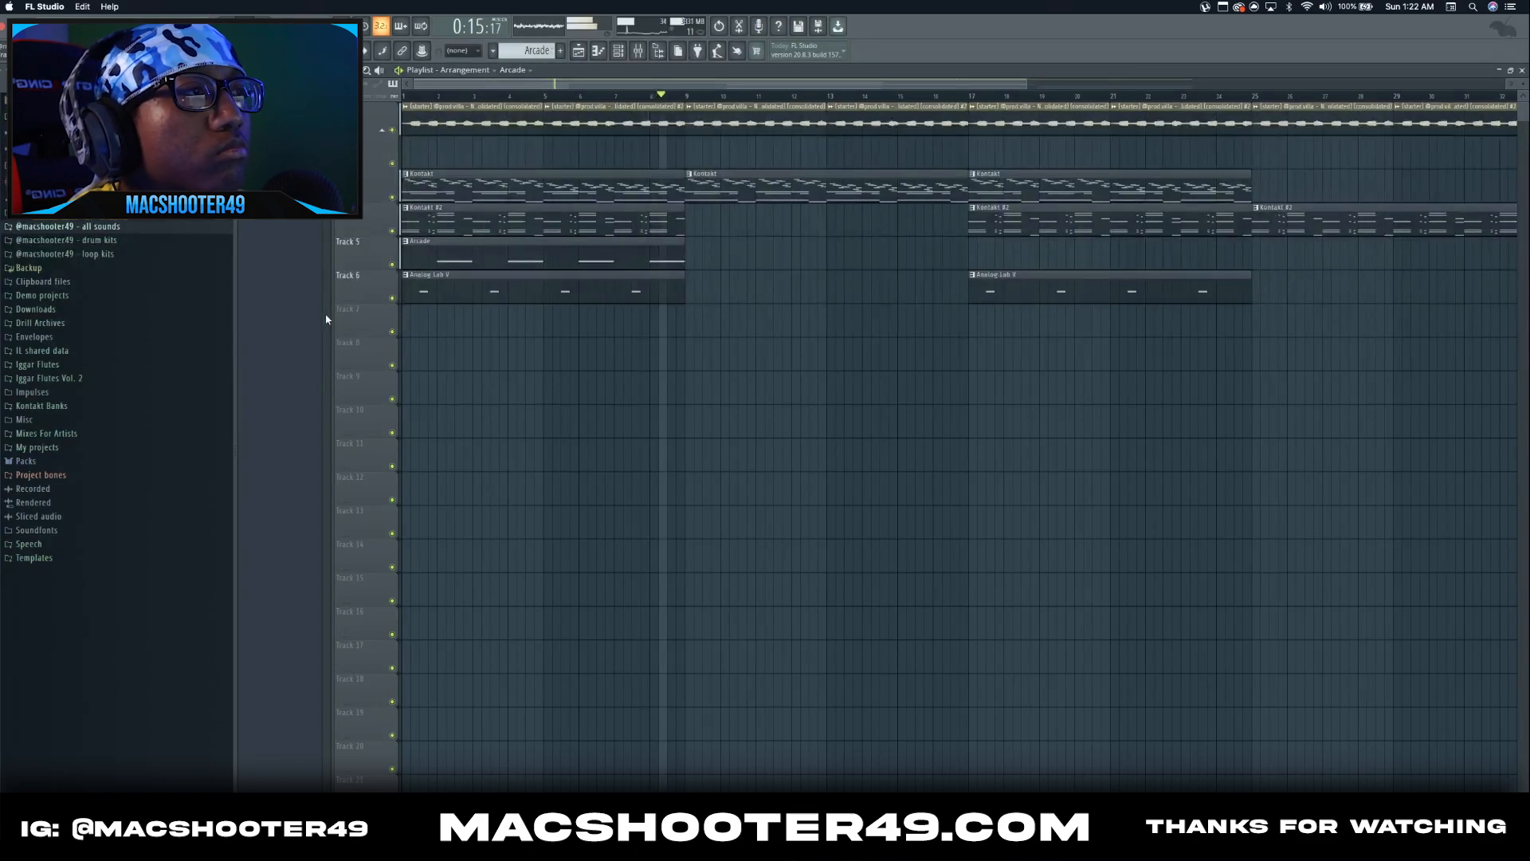
{"action": "key", "text": "space"}
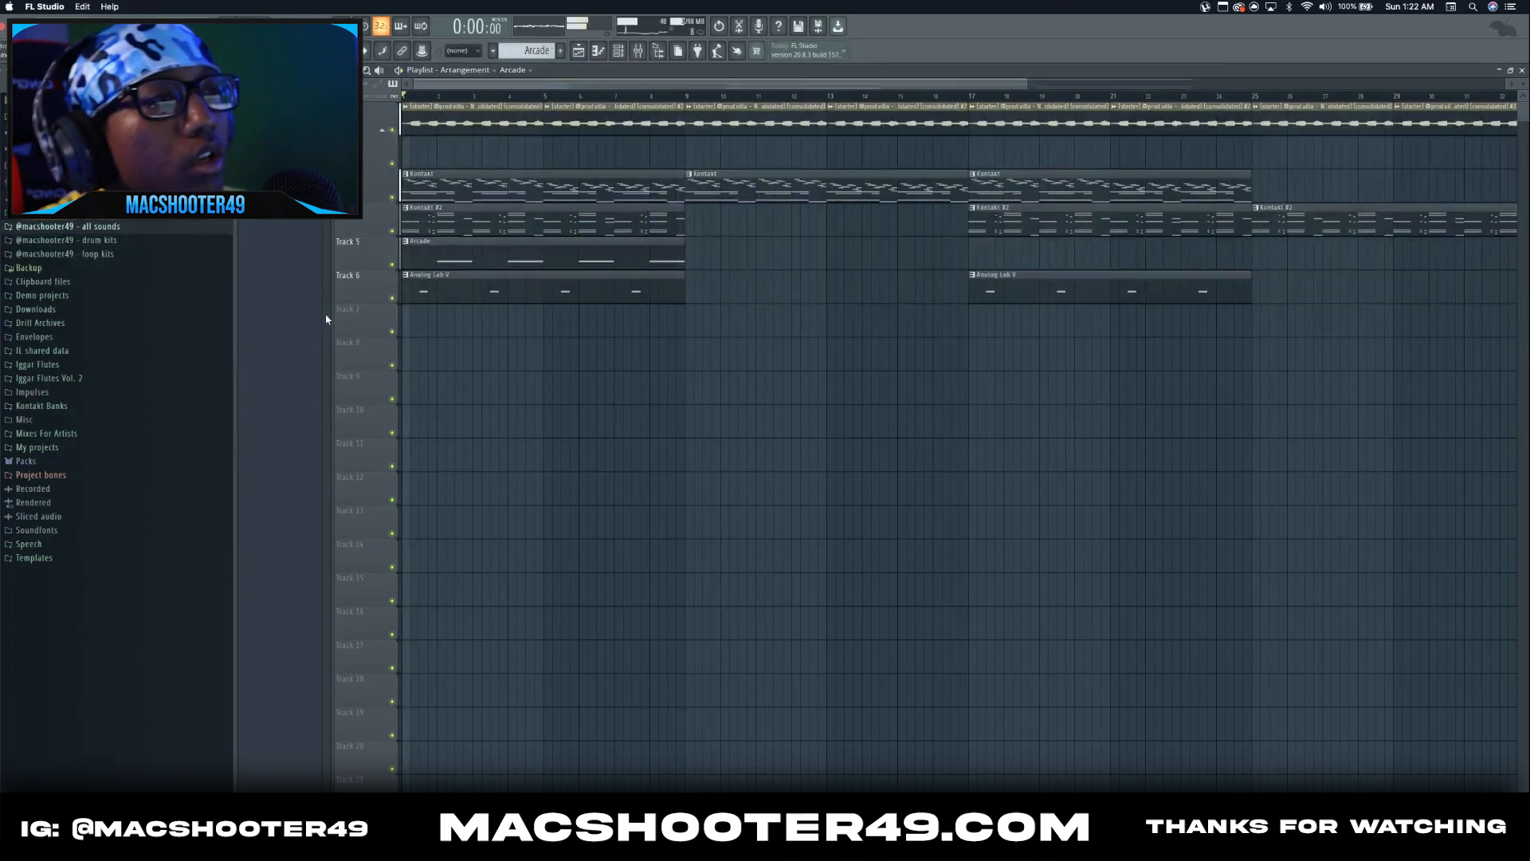
{"action": "scroll", "coordinate": [564, 204], "scroll_direction": "down", "scroll_amount": 2}
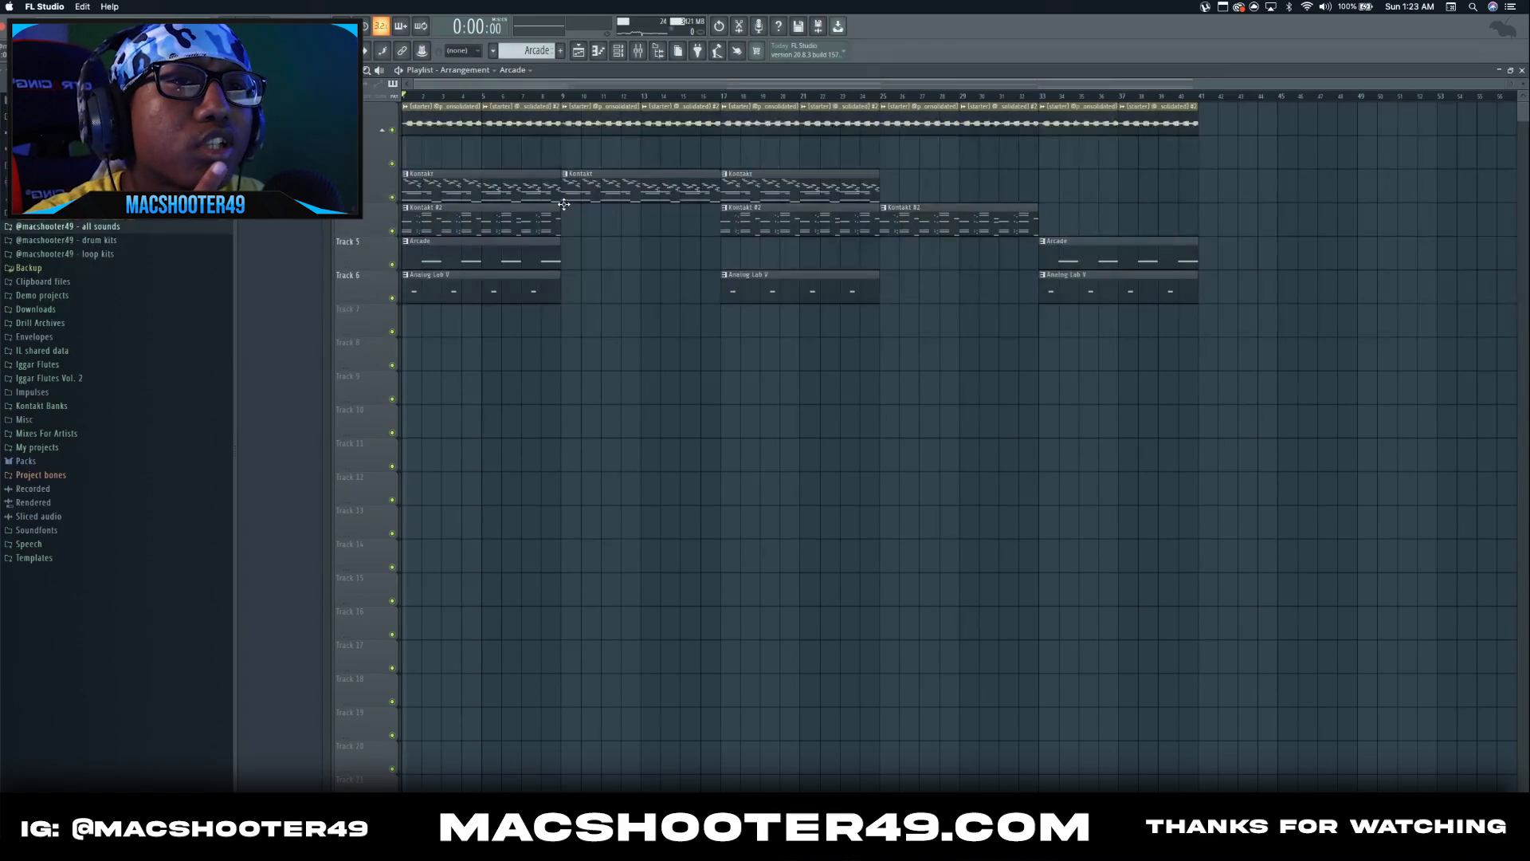